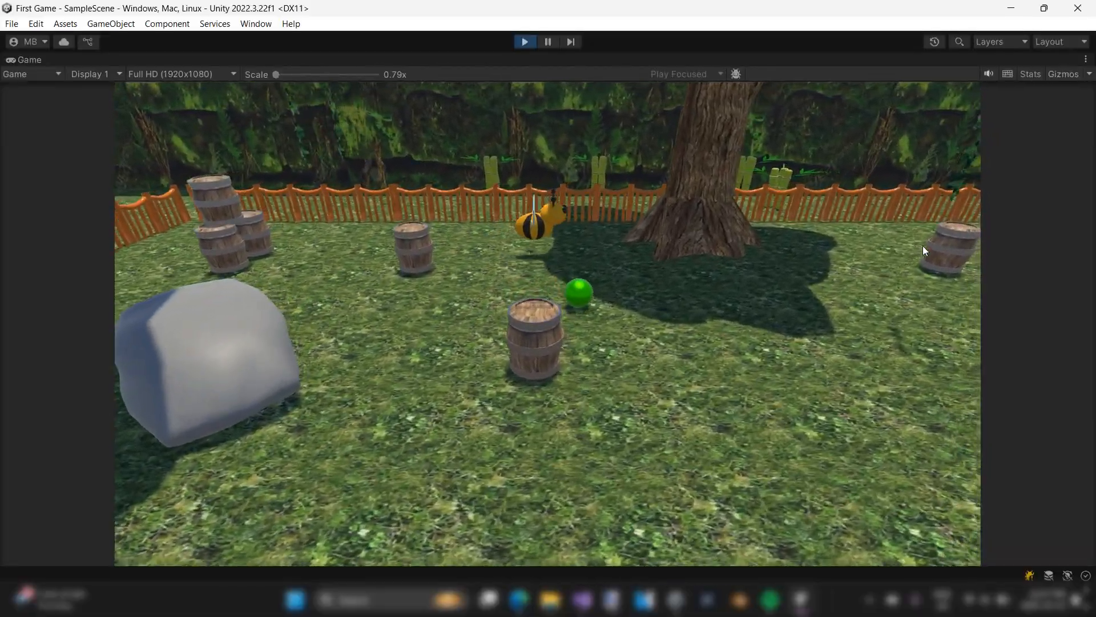
# - Playtest the running game by rolling the green ball around the fenced jungle arena among the bees and bamboo
pyautogui.press('s')
pyautogui.press('a')
pyautogui.press('a')
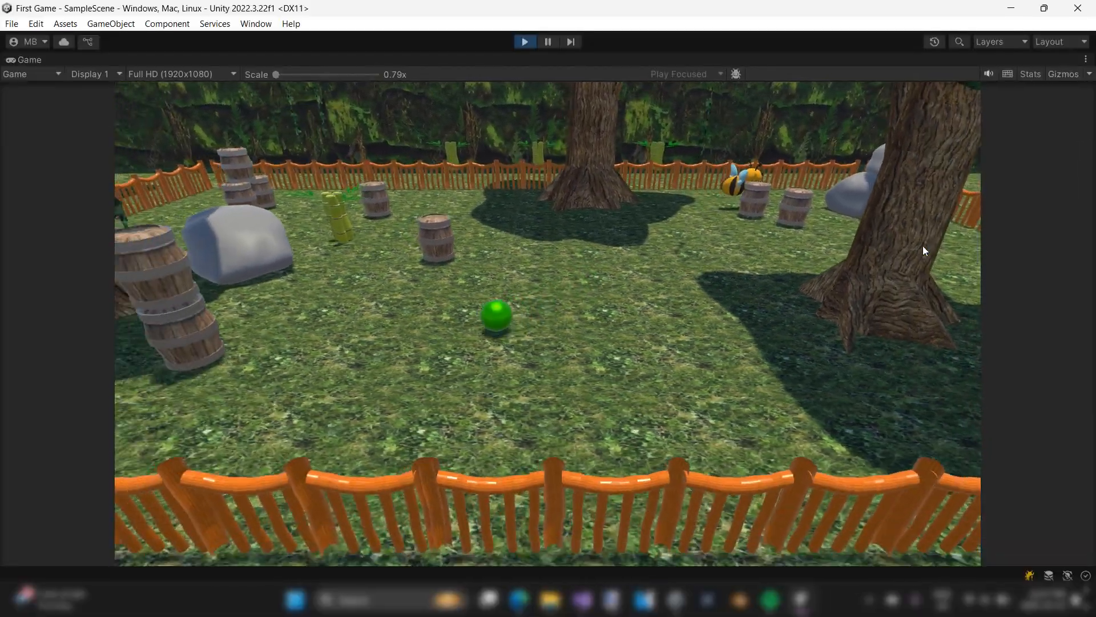
pyautogui.press('s')
pyautogui.press('d')
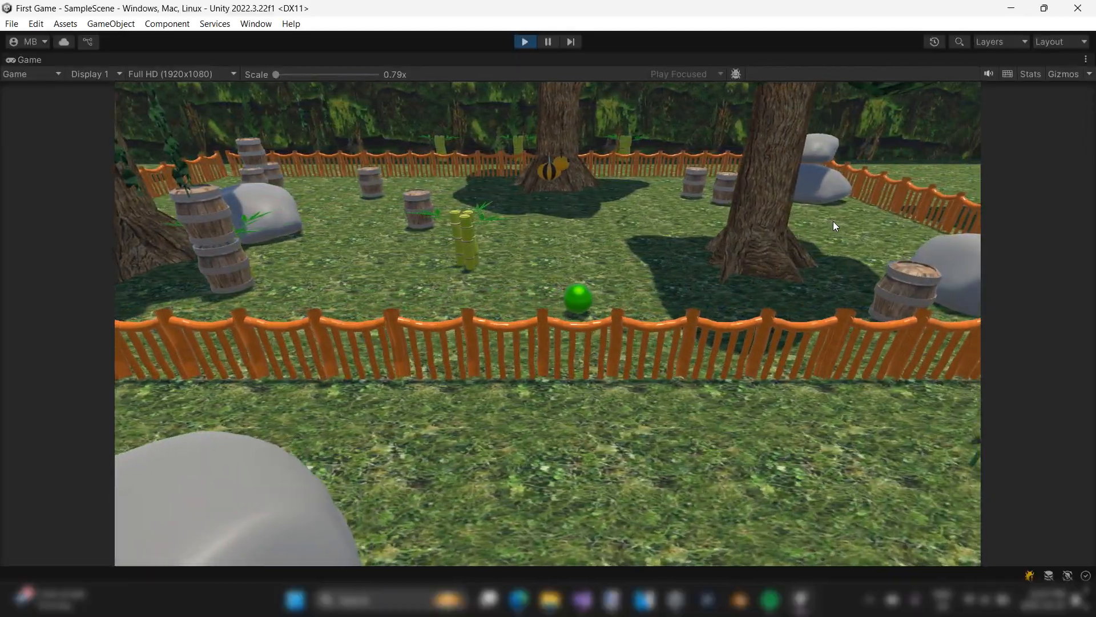
pyautogui.press('a')
pyautogui.press('w')
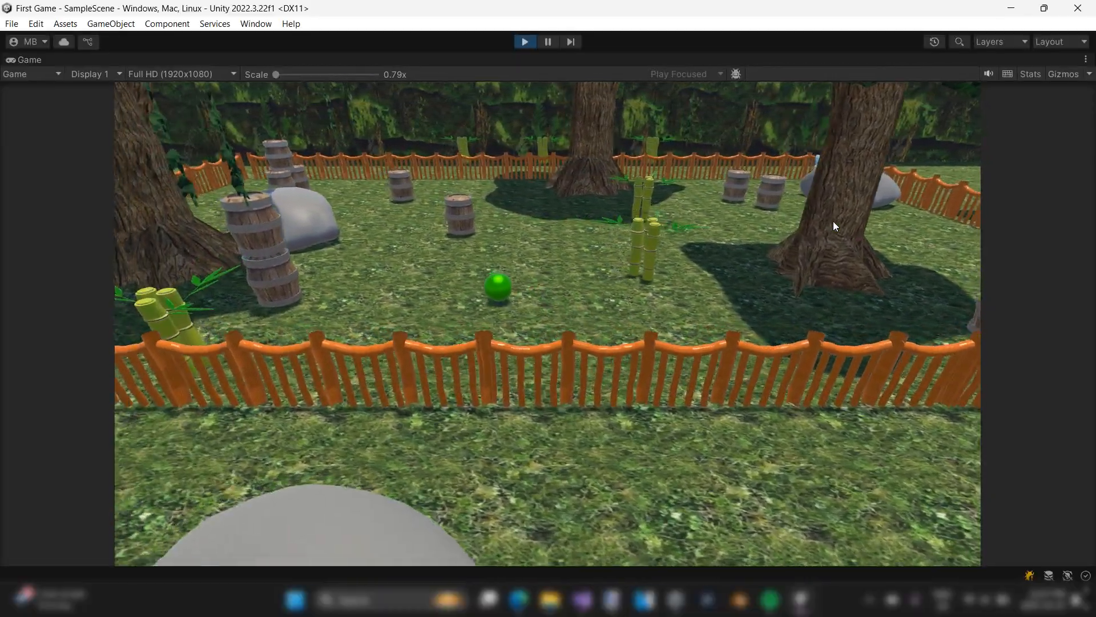
pyautogui.press('s')
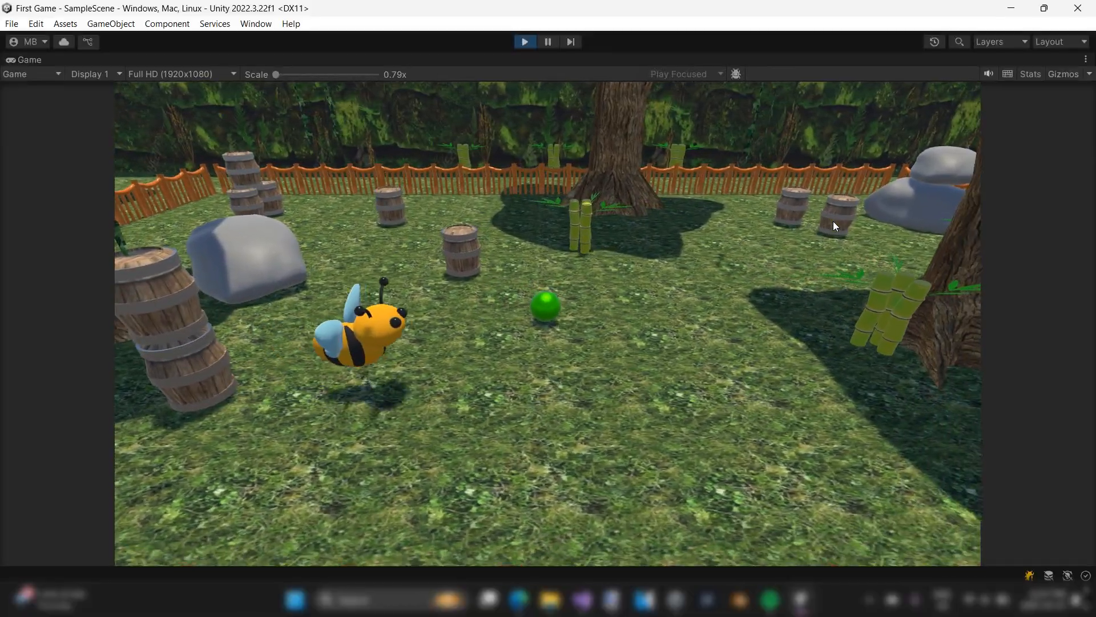
pyautogui.press('d')
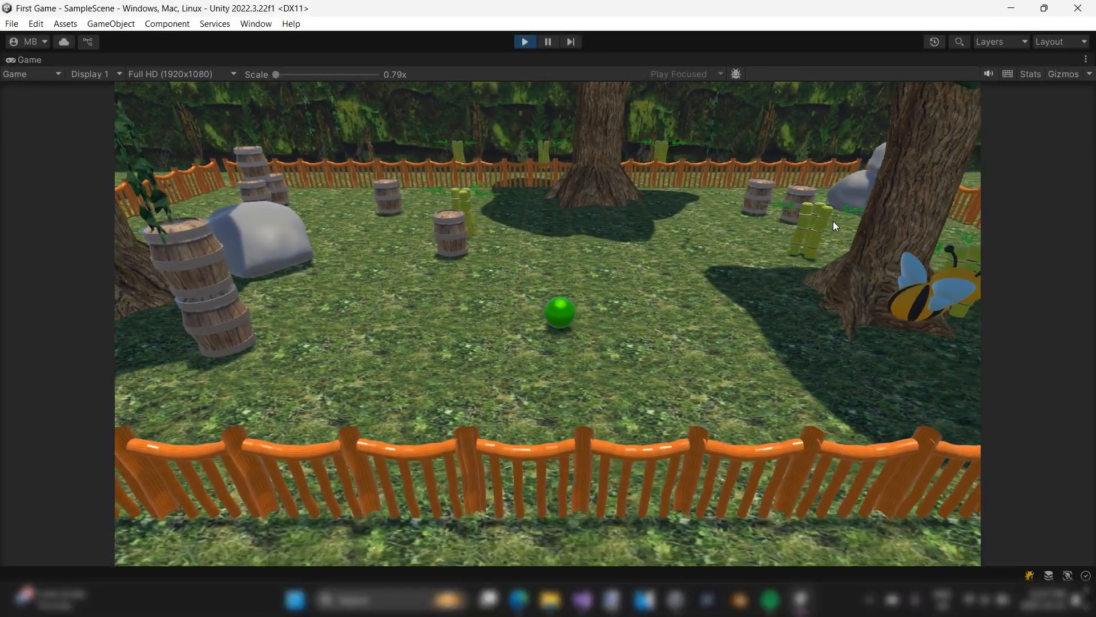
pyautogui.press('w')
pyautogui.press('a')
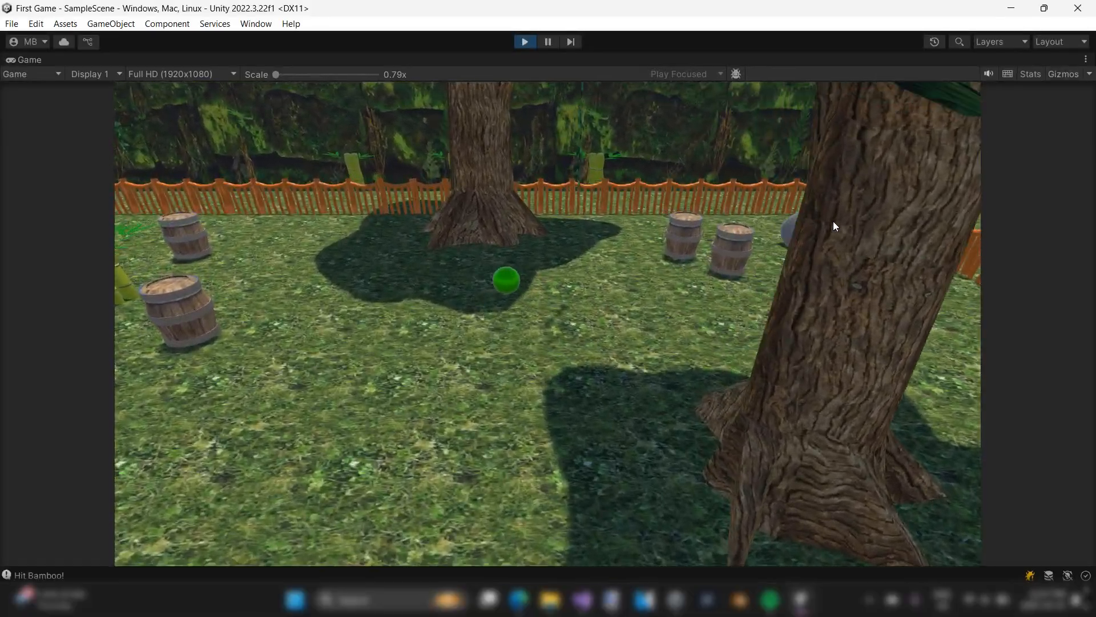
pyautogui.press('s')
pyautogui.press('d')
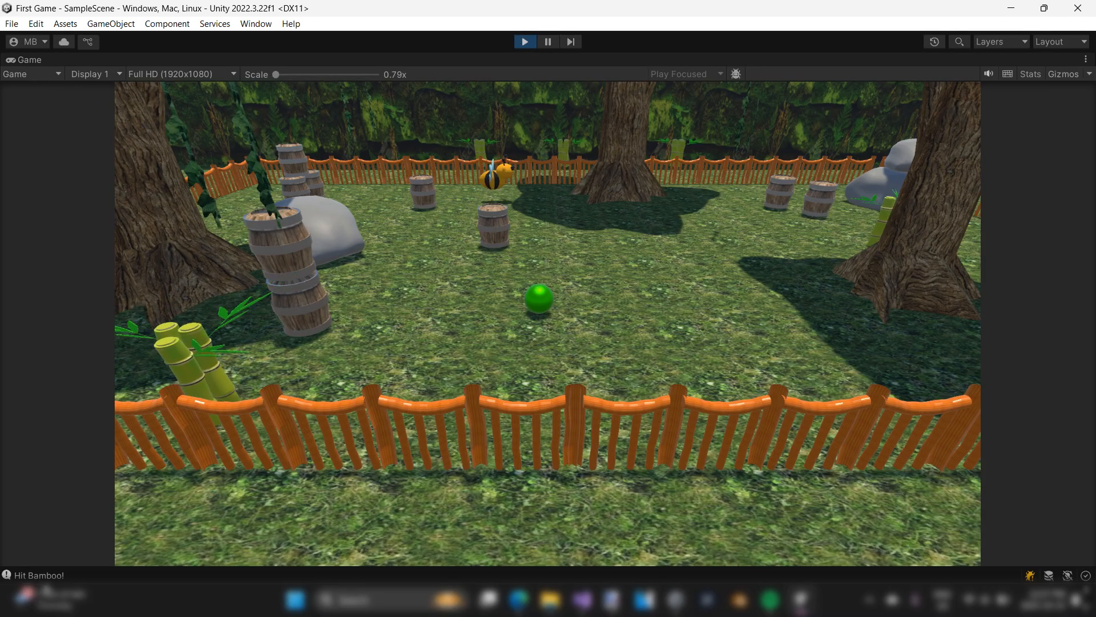
pyautogui.press('d')
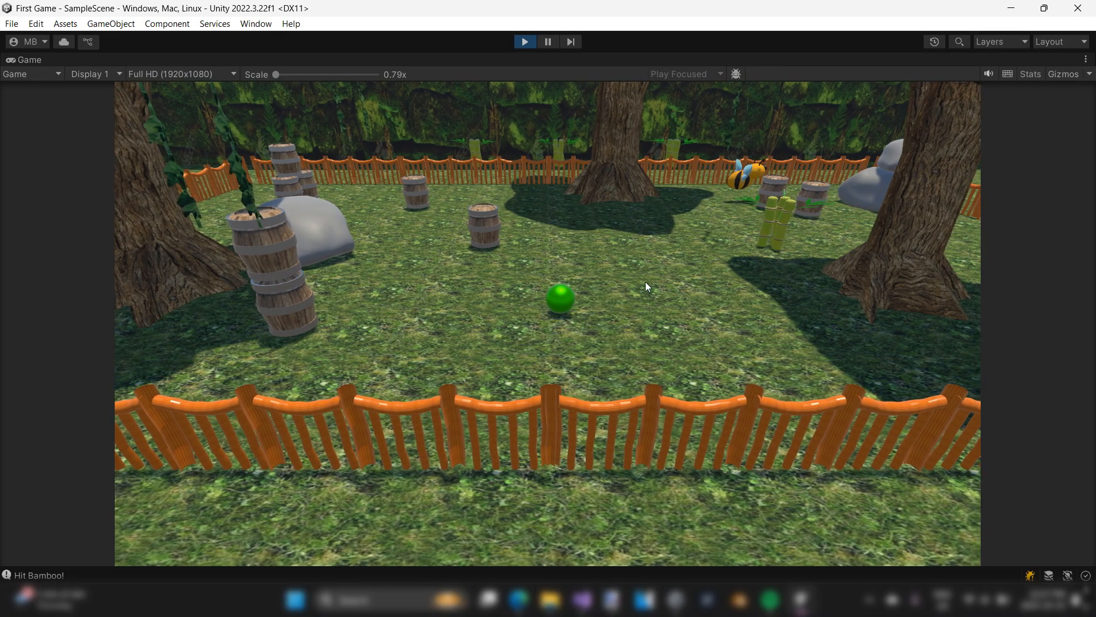
pyautogui.press('w')
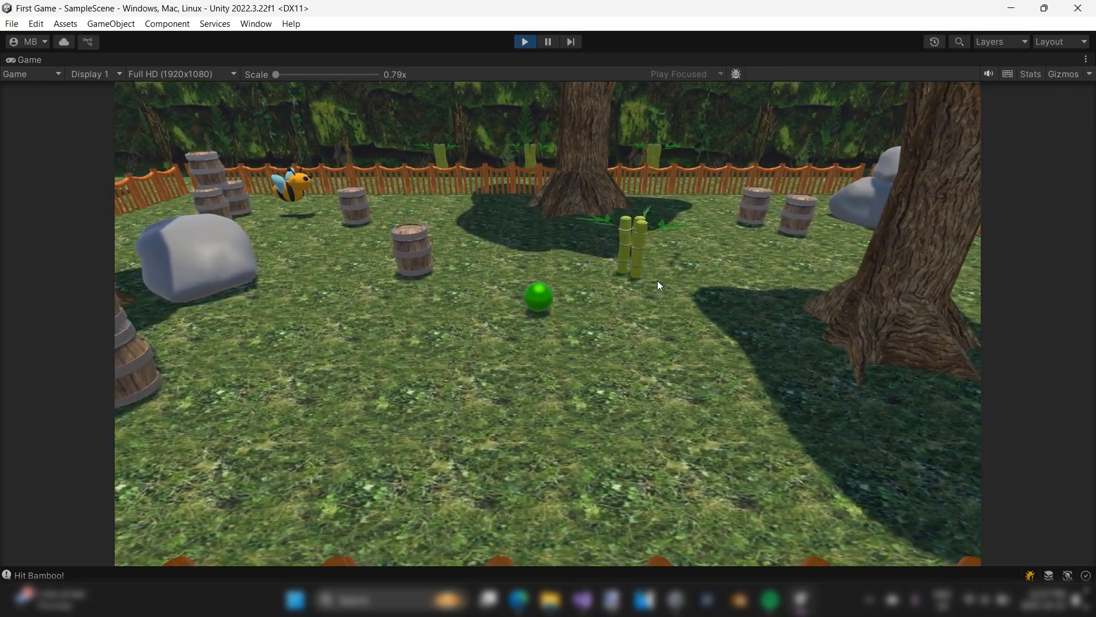
# - Switch to the Edge browser and examine the HUD widgets and inventory backings in the Black Ops III Zombies UI project
pyautogui.hotkey('alt', 'Tab')
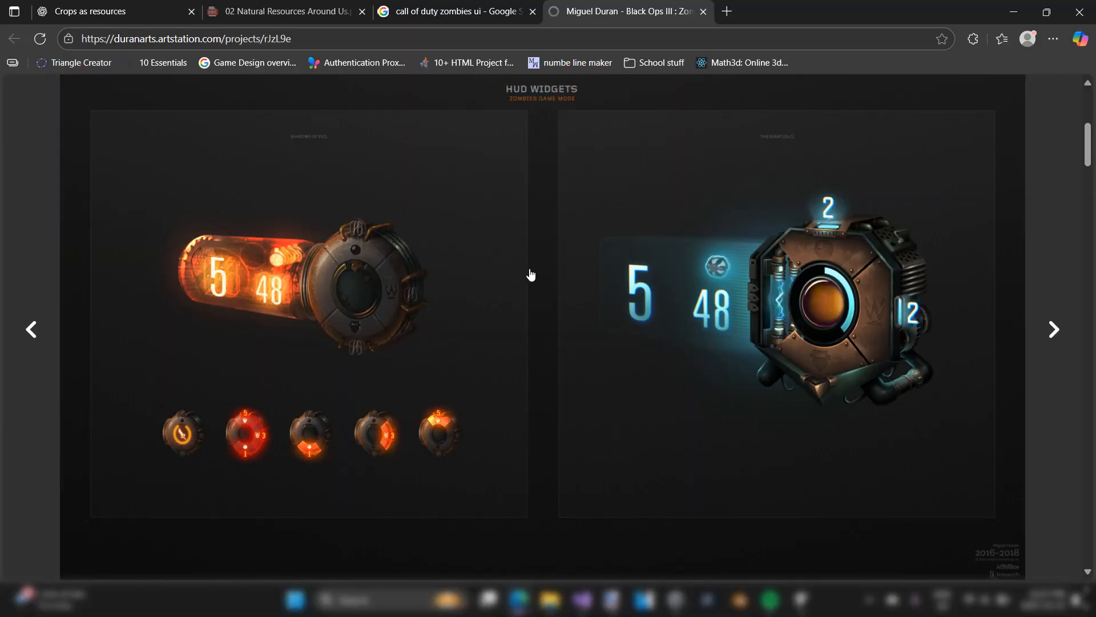
pyautogui.scroll(7, 526, 280)
pyautogui.scroll(-3, 531, 281)
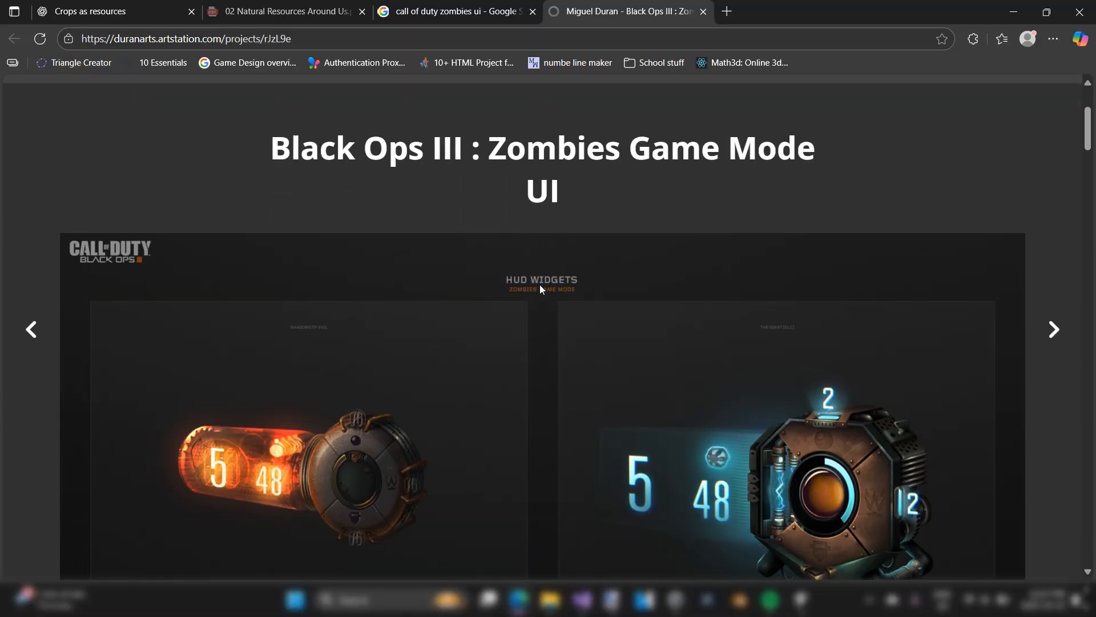
pyautogui.scroll(-3, 536, 217)
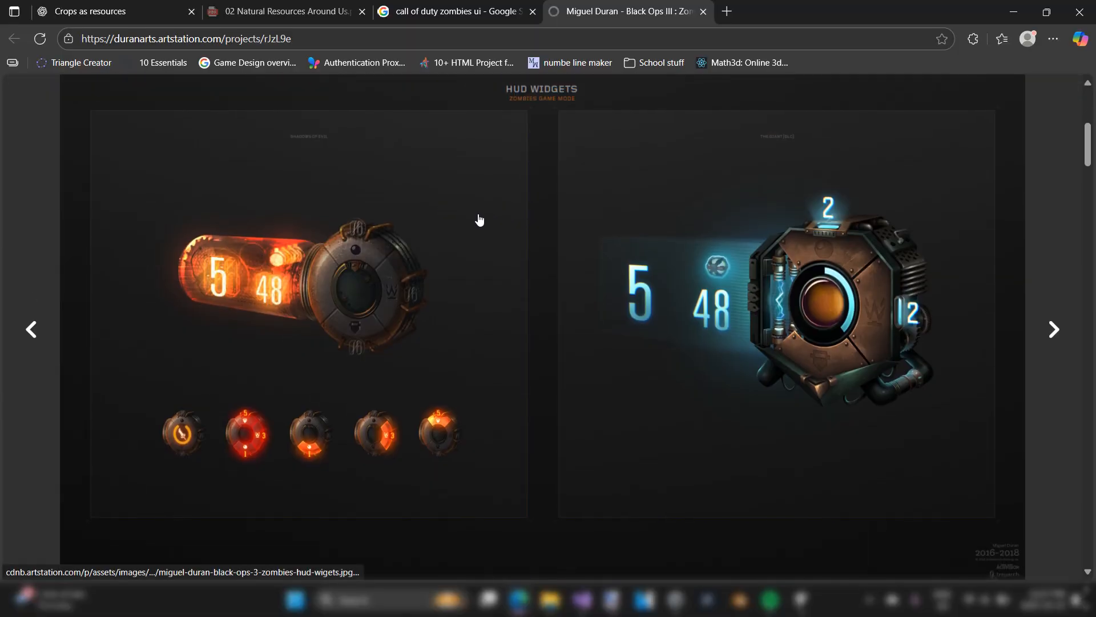
pyautogui.scroll(-3, 526, 213)
pyautogui.scroll(3, 533, 211)
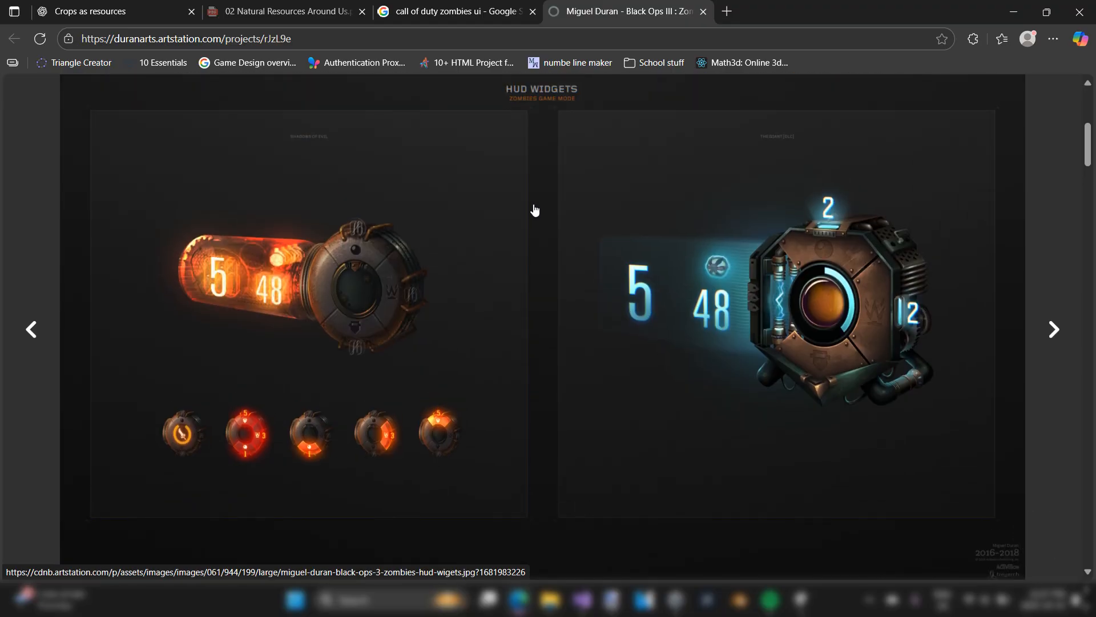
pyautogui.scroll(-3, 537, 240)
pyautogui.scroll(-3, 539, 240)
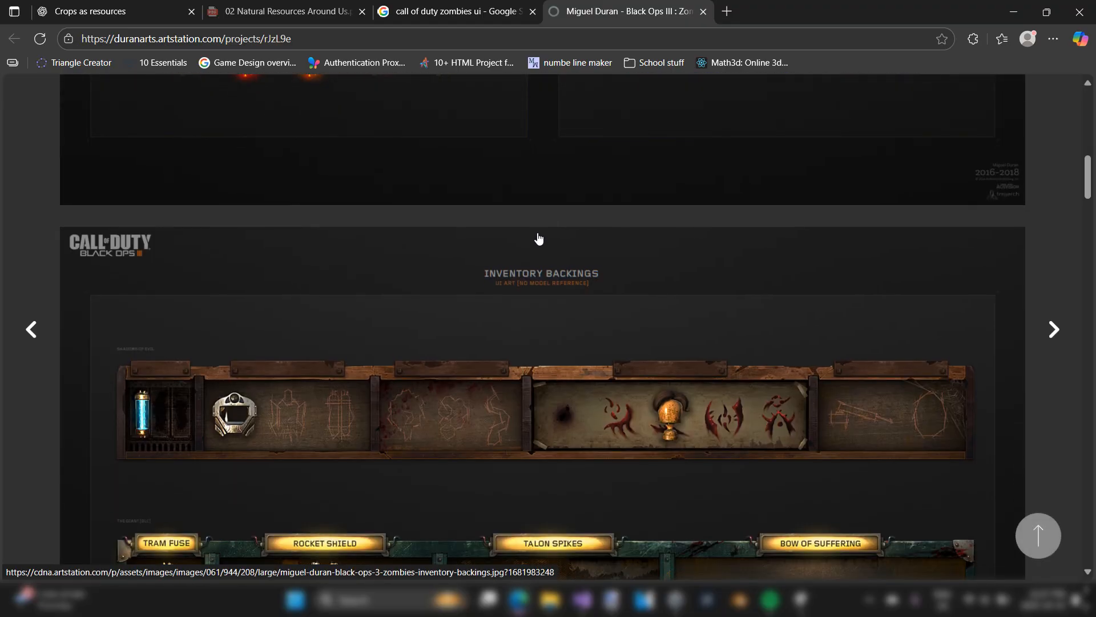
pyautogui.scroll(-3, 539, 228)
pyautogui.scroll(-3, 557, 221)
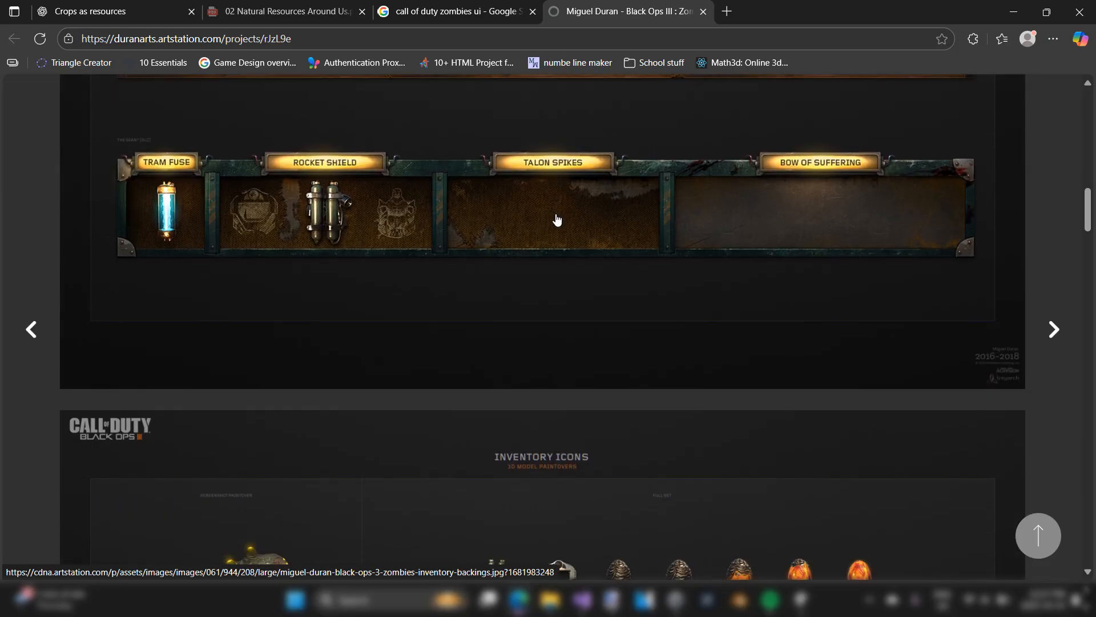
pyautogui.scroll(-1, 617, 211)
pyautogui.scroll(-15, 668, 216)
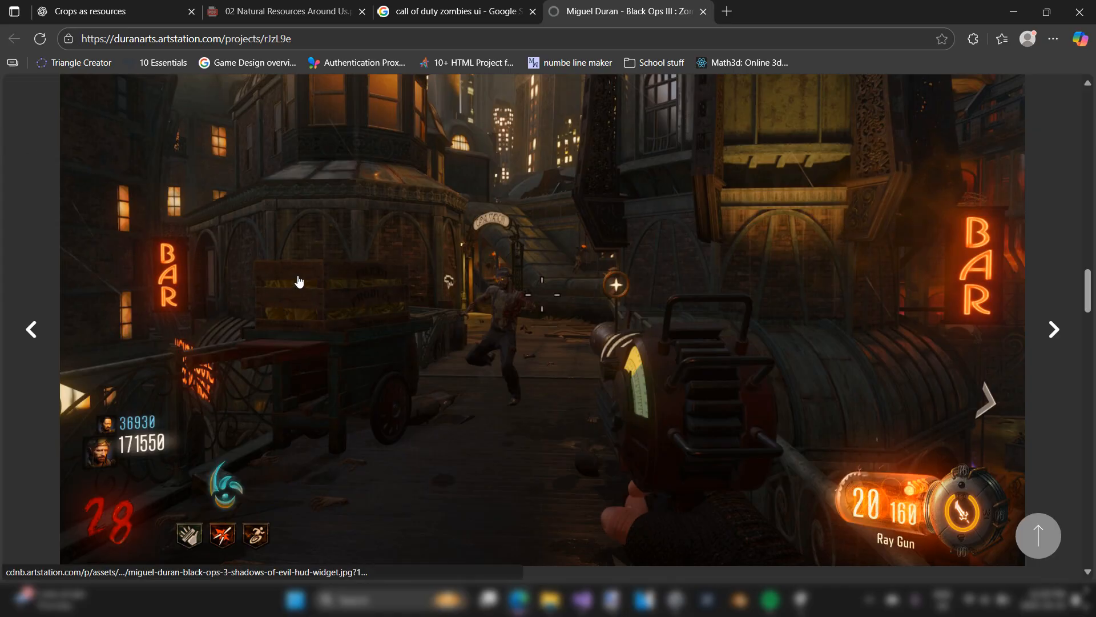
# - Review the HUD widget designs again and compare them with the in-game Shadows of Evil HUD screenshots
pyautogui.scroll(15, 299, 281)
pyautogui.scroll(5, 318, 277)
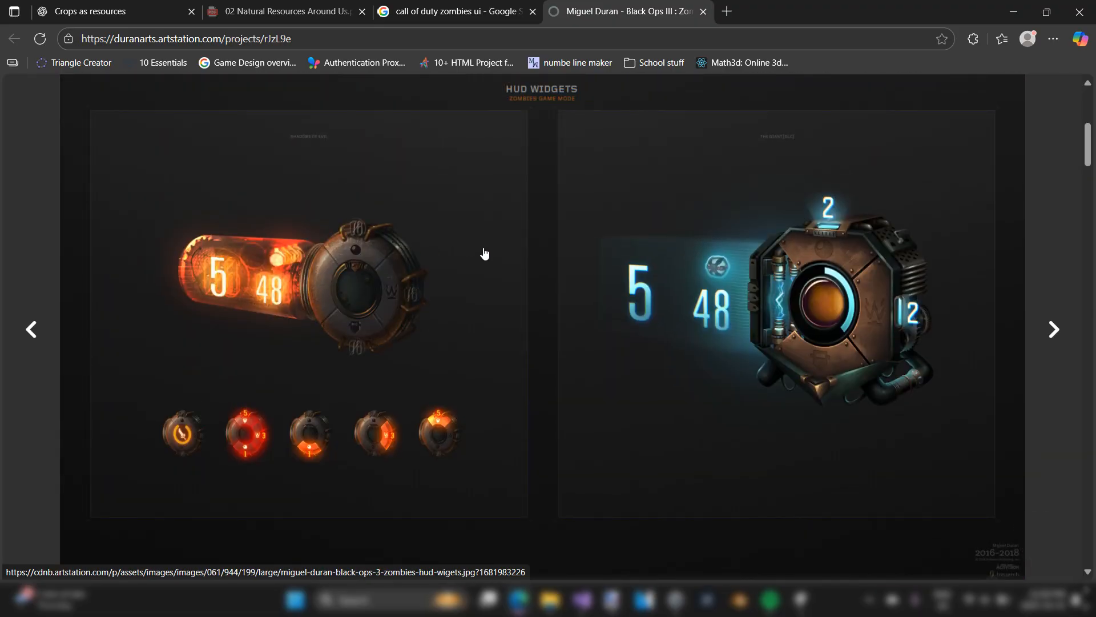
pyautogui.scroll(-3, 531, 251)
pyautogui.scroll(3, 536, 246)
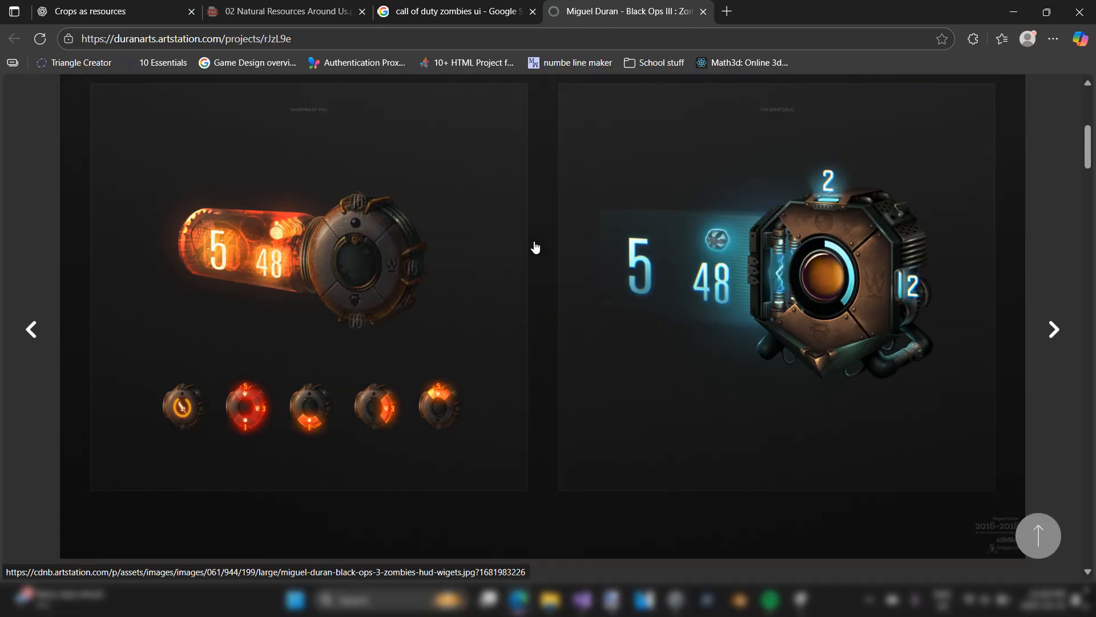
pyautogui.scroll(-6, 552, 242)
pyautogui.scroll(-10, 554, 240)
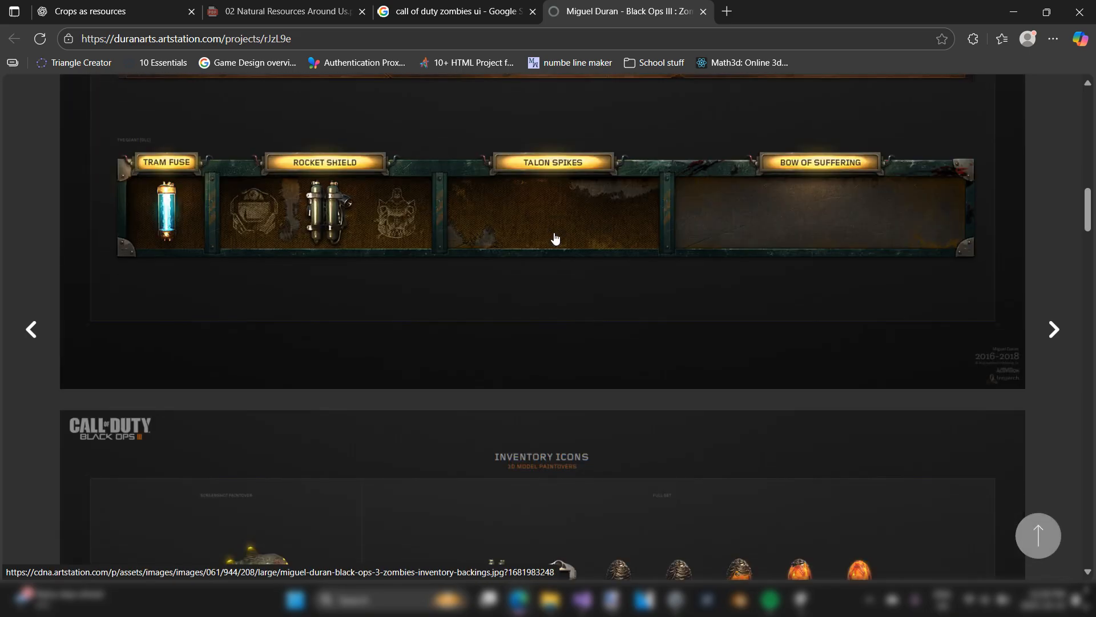
pyautogui.scroll(-10, 543, 233)
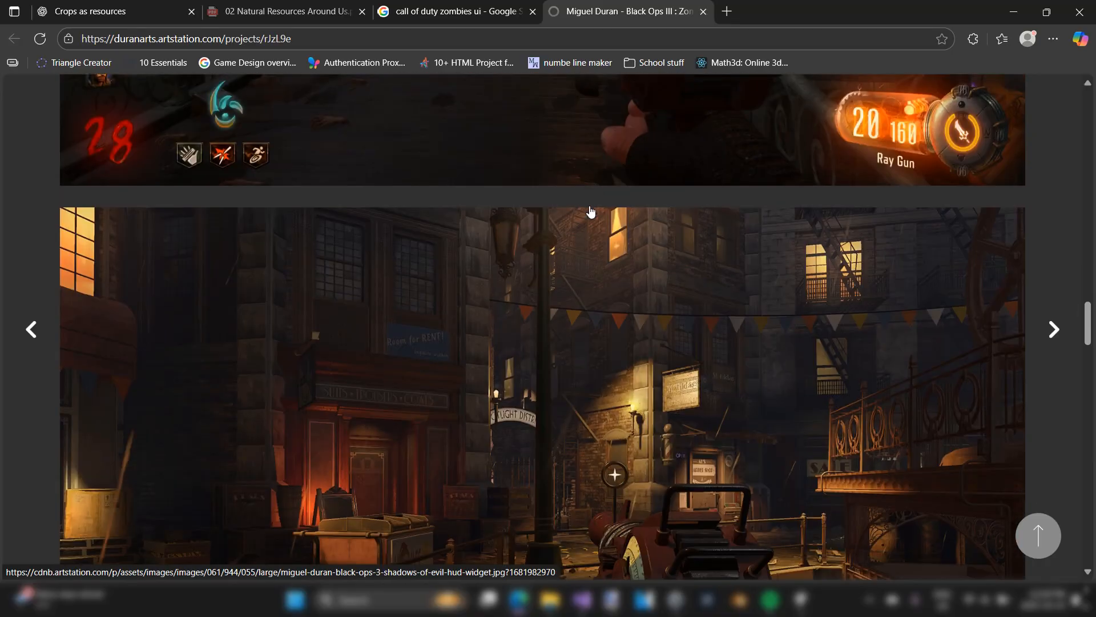
pyautogui.scroll(-8, 717, 336)
pyautogui.scroll(8, 739, 312)
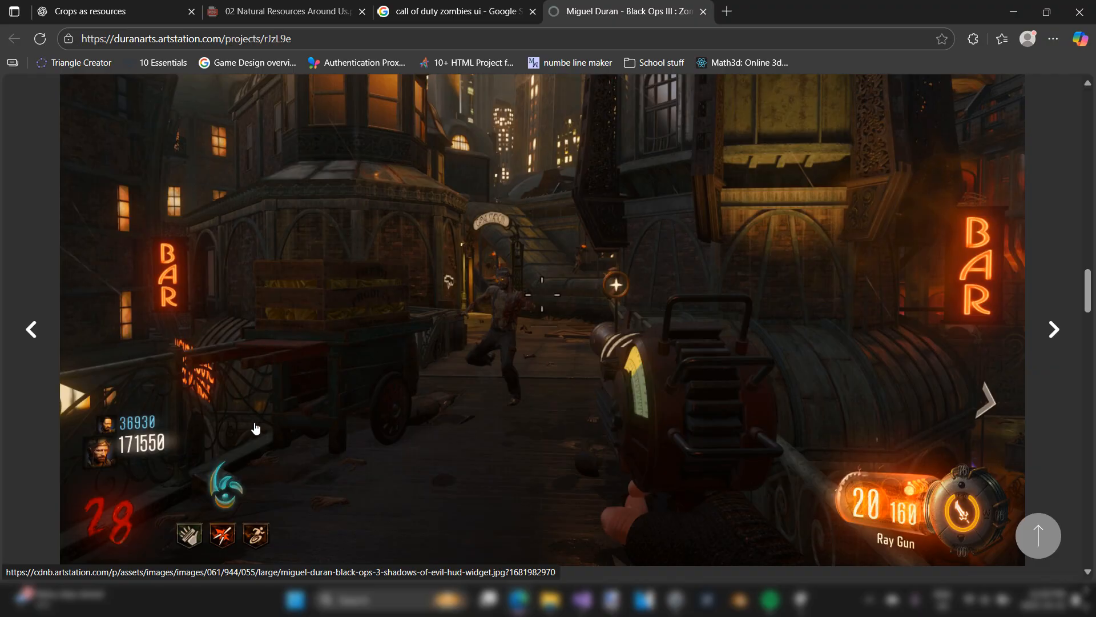
# - Examine the in-game inventory bar and the Newton's Cookbook screen, and return to the gameplay HUD screenshot
pyautogui.scroll(-4, 400, 373)
pyautogui.scroll(-9, 399, 373)
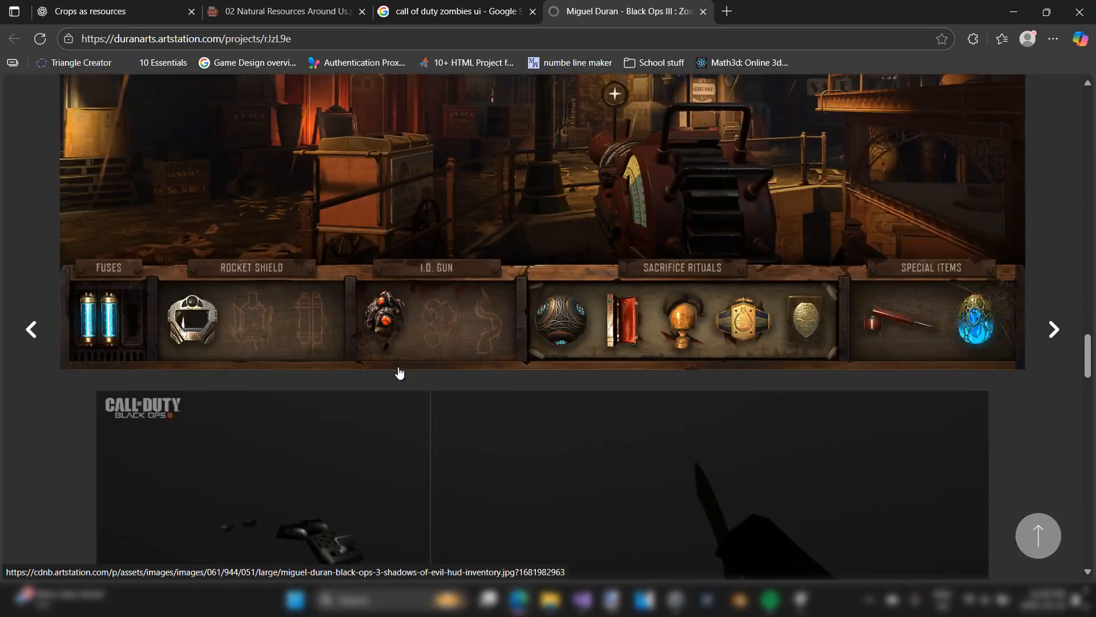
pyautogui.scroll(3, 400, 372)
pyautogui.scroll(-11, 400, 370)
pyautogui.scroll(-5, 401, 367)
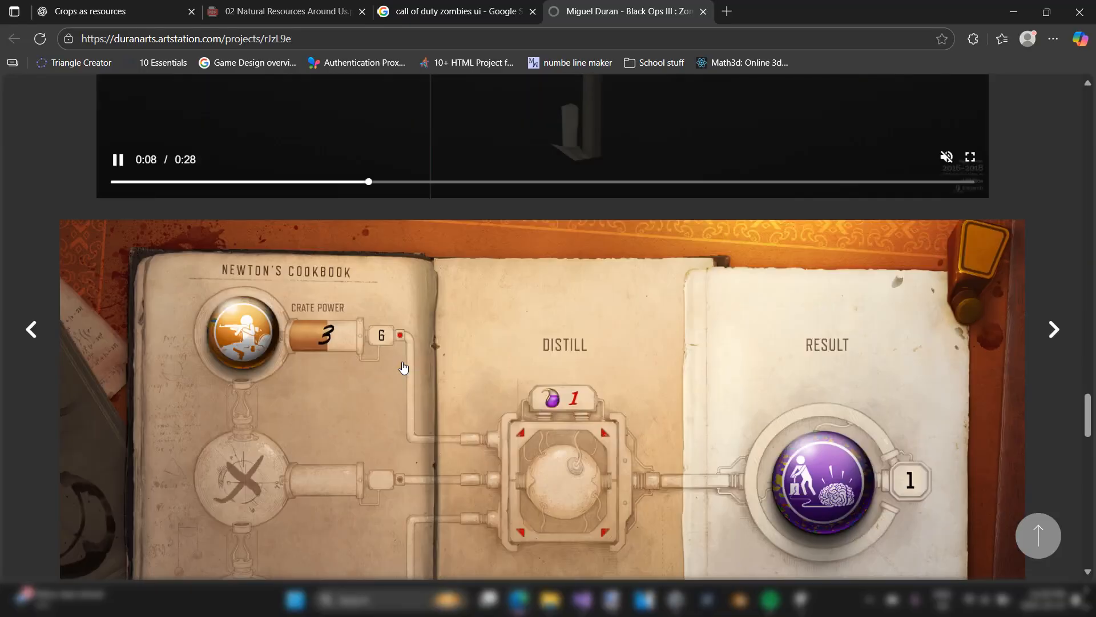
pyautogui.scroll(15, 403, 367)
pyautogui.scroll(-1, 405, 366)
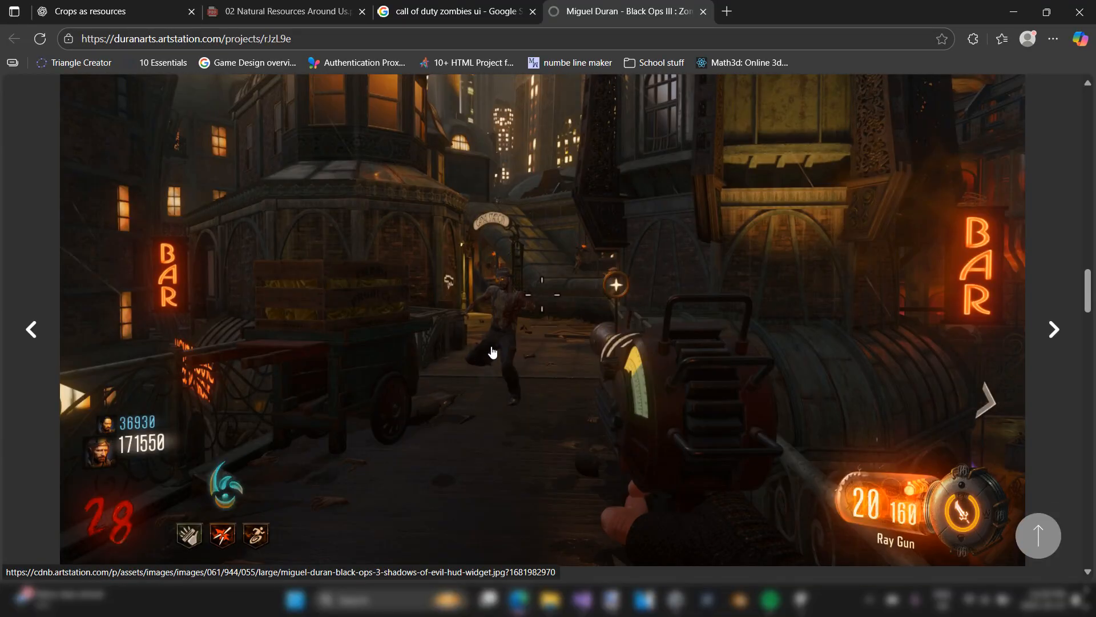
# - Switch back to Unity, stop the running game, and look through the Bee prefab's components
pyautogui.hotkey('alt', 'Tab')
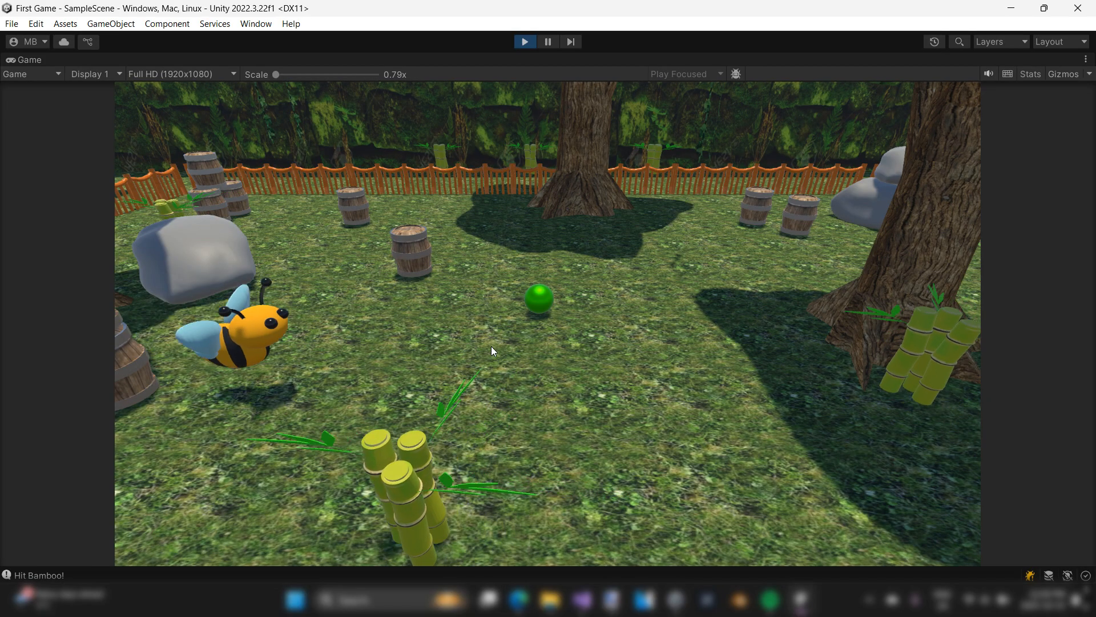
pyautogui.click(525, 42)
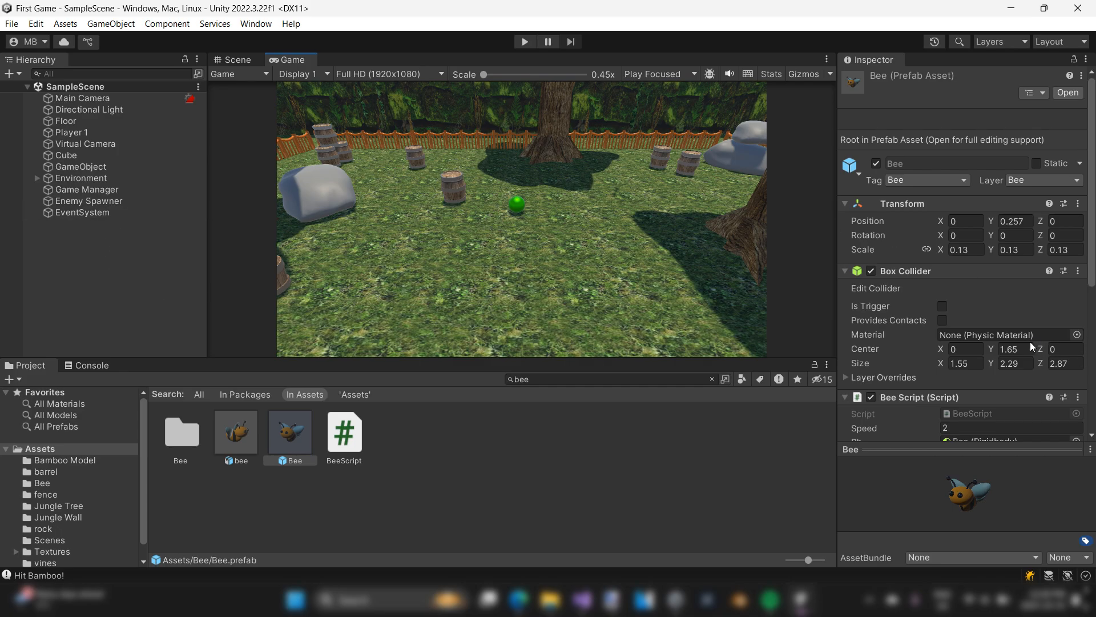
pyautogui.scroll(-4, 1033, 343)
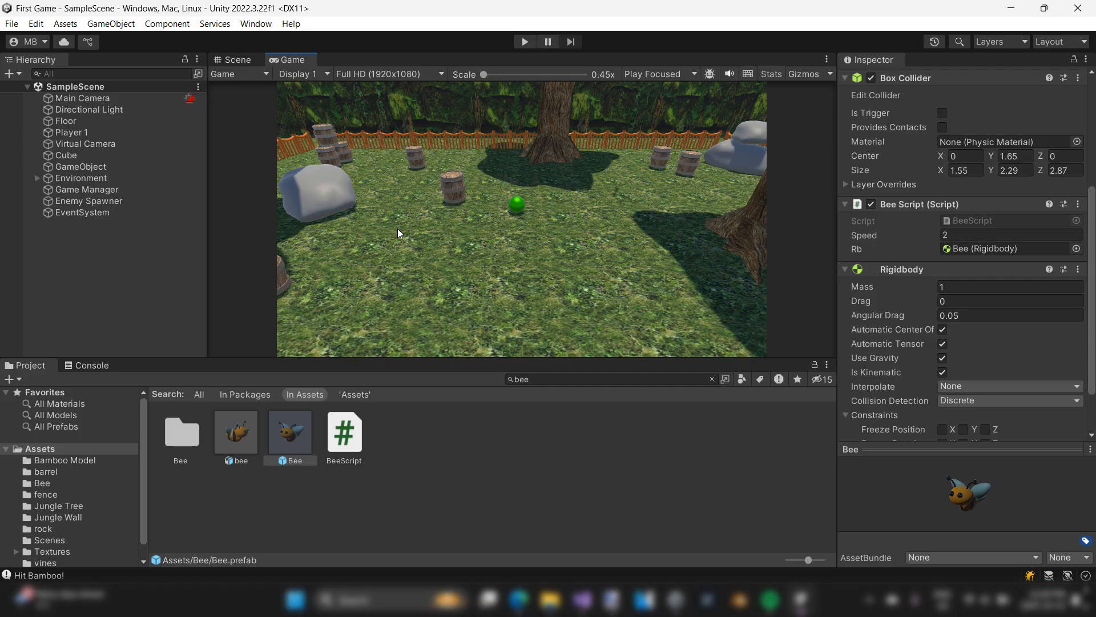
# - Add a UI Canvas at the root of SampleScene
pyautogui.click(130, 236)
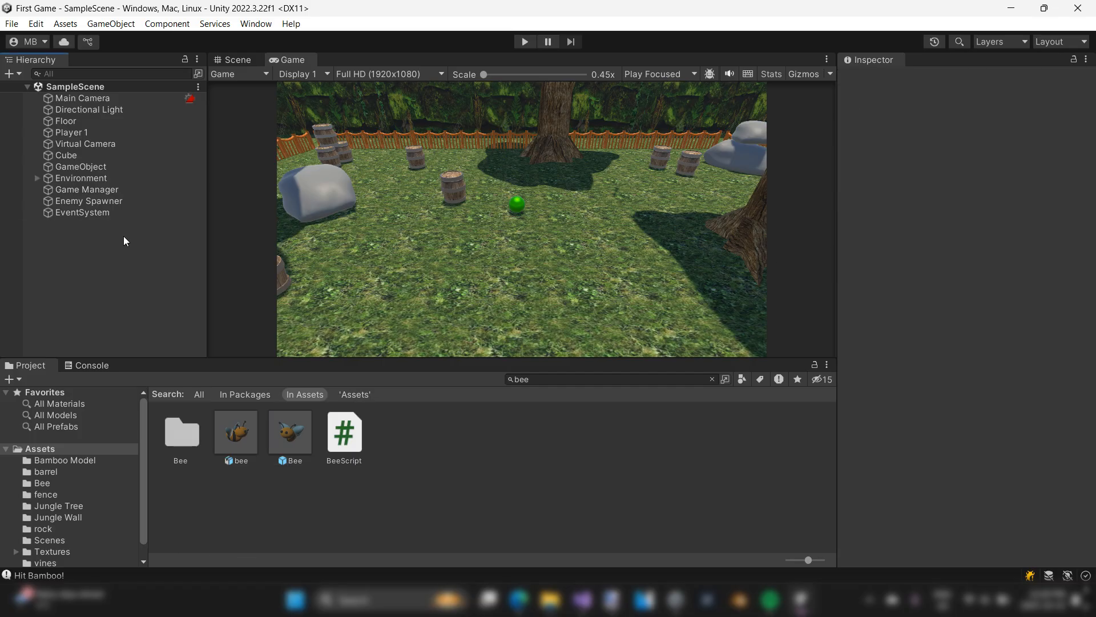
pyautogui.rightClick(77, 239)
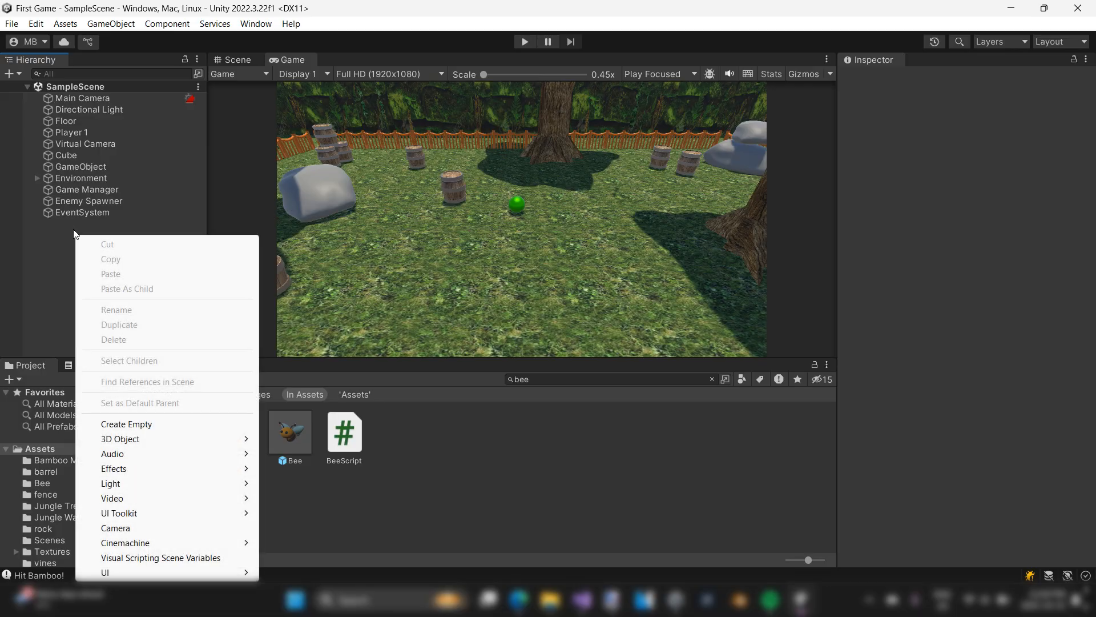
pyautogui.click(62, 239)
pyautogui.rightClick(83, 237)
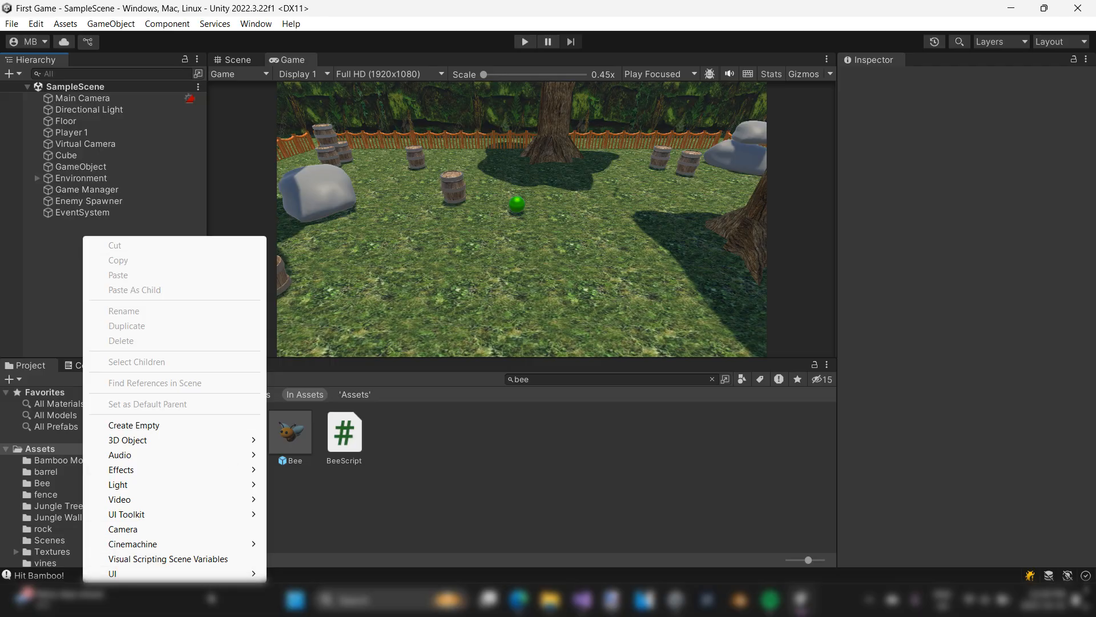
pyautogui.moveTo(210, 576)
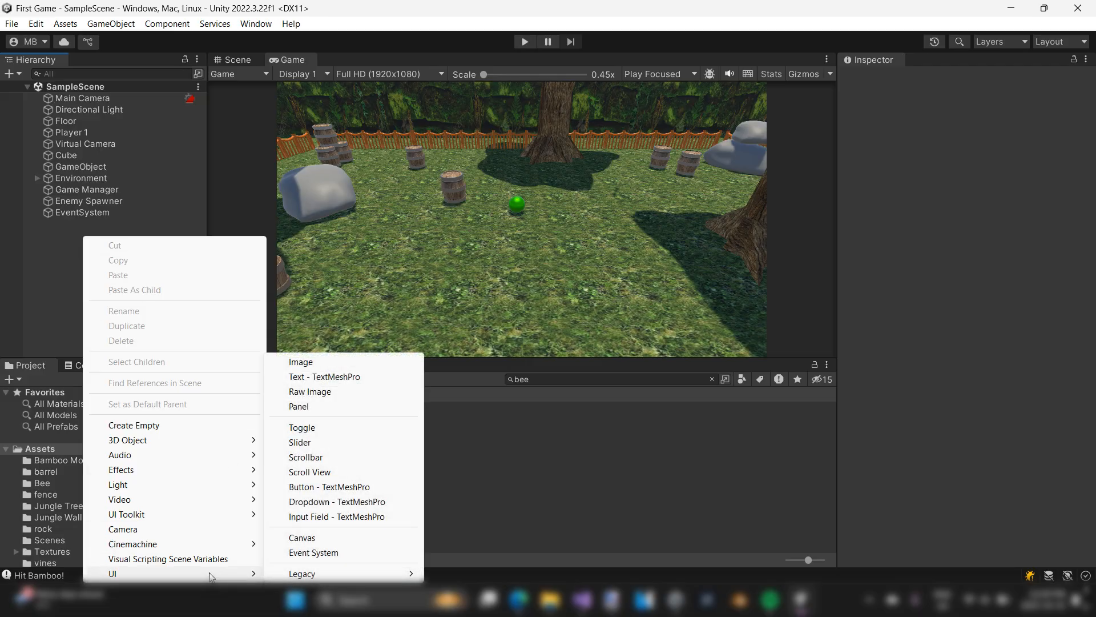
pyautogui.click(314, 539)
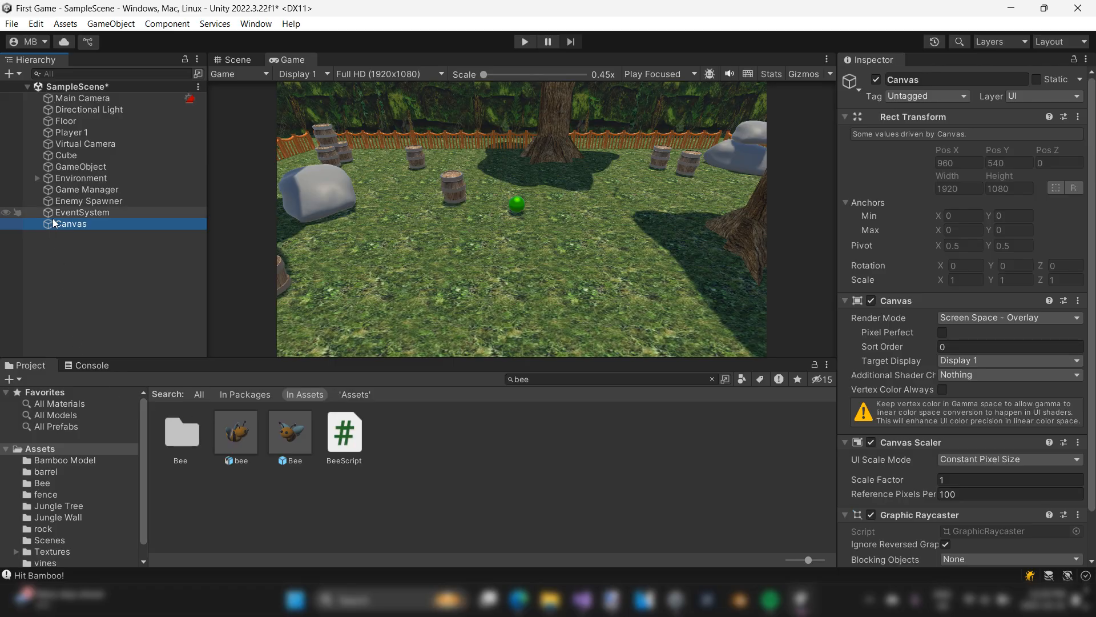
# - Set the Canvas Scaler's UI scale mode to Scale With Screen Size
pyautogui.scroll(-3, 1019, 376)
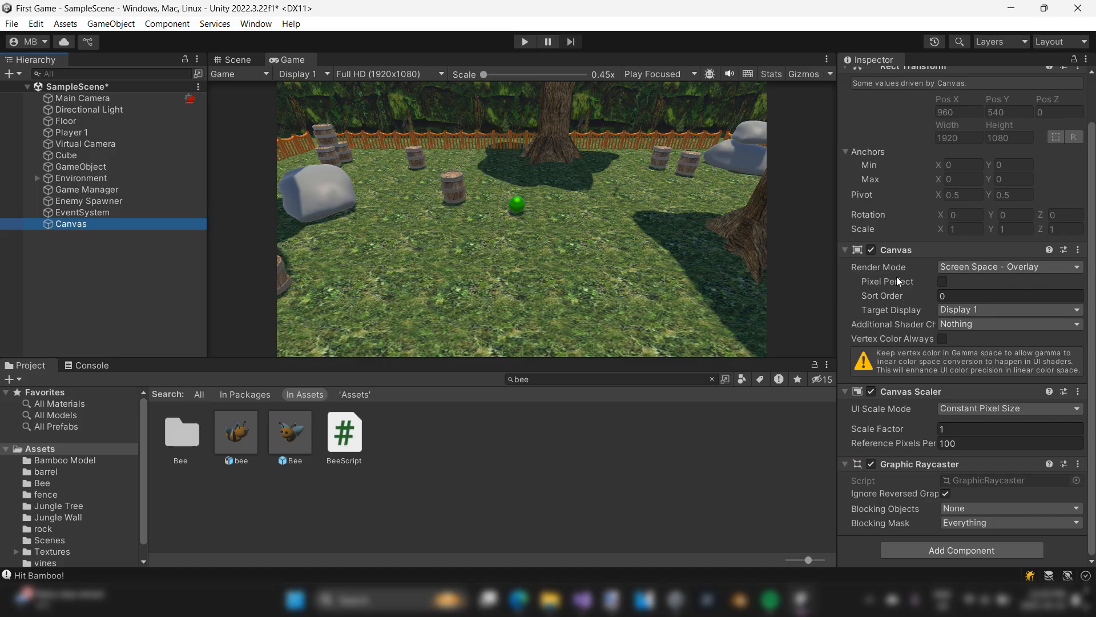
pyautogui.click(996, 409)
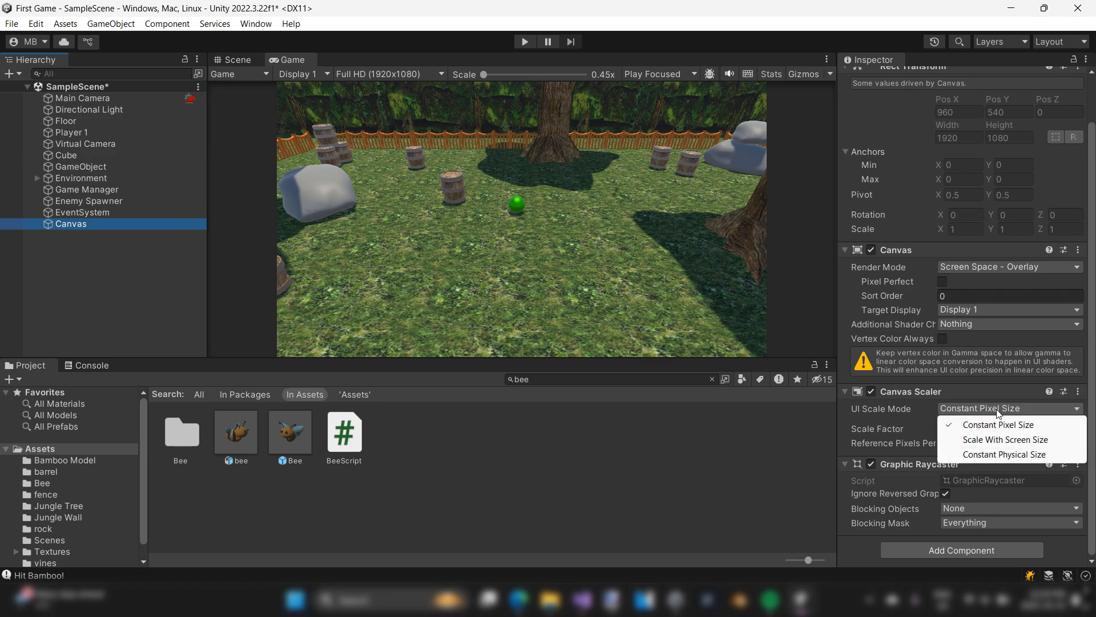
pyautogui.click(1000, 440)
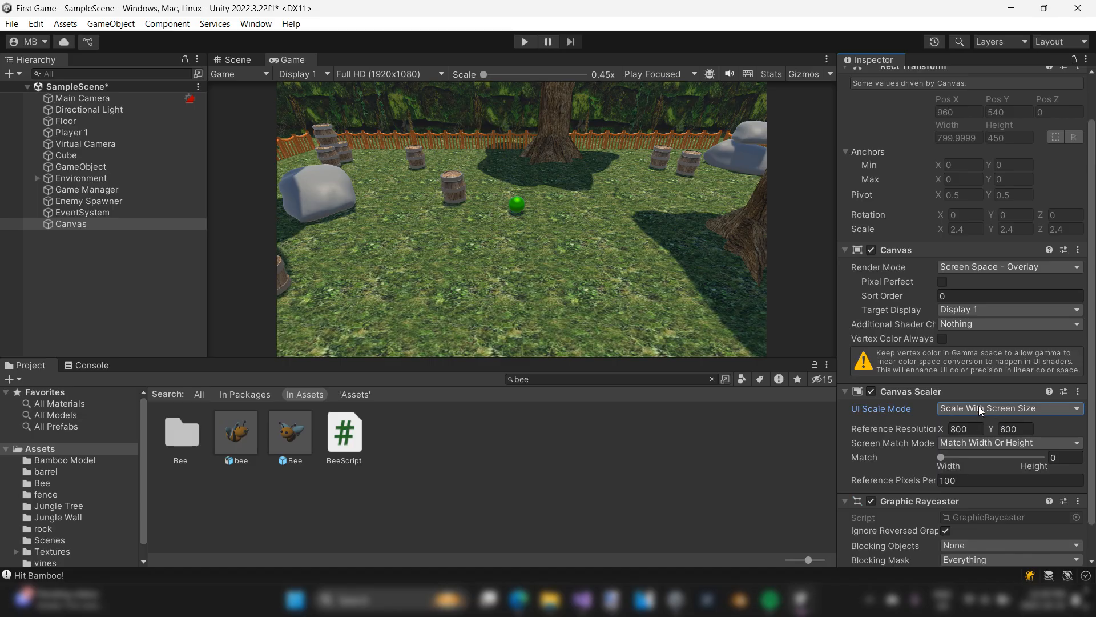
# - Set the Canvas Scaler's reference resolution to 1920 by 1080
pyautogui.click(965, 429)
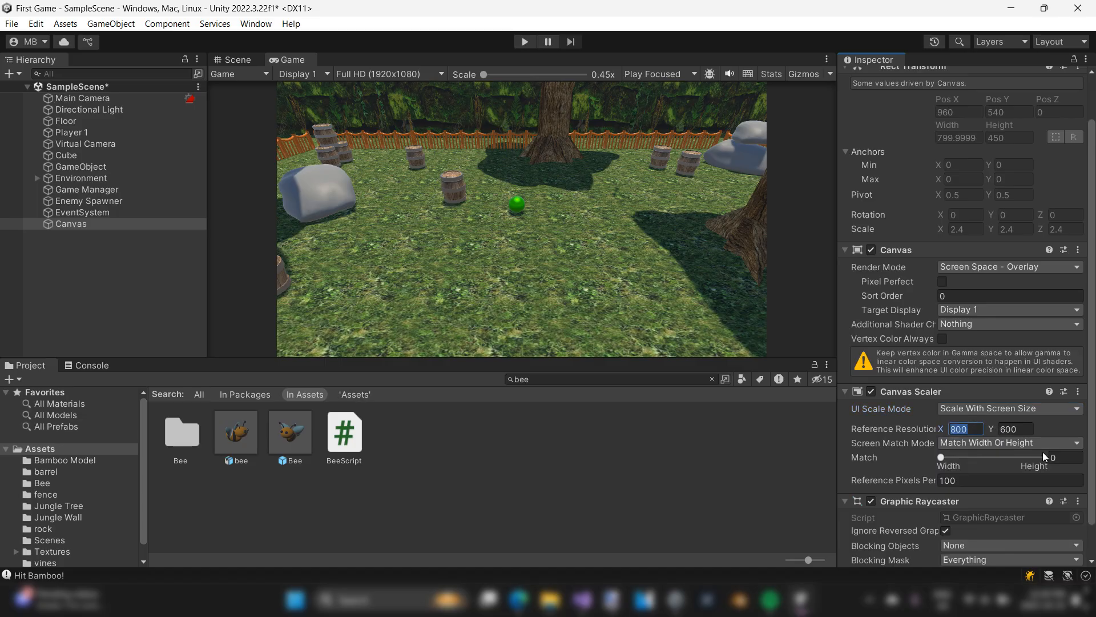
pyautogui.write('1920')
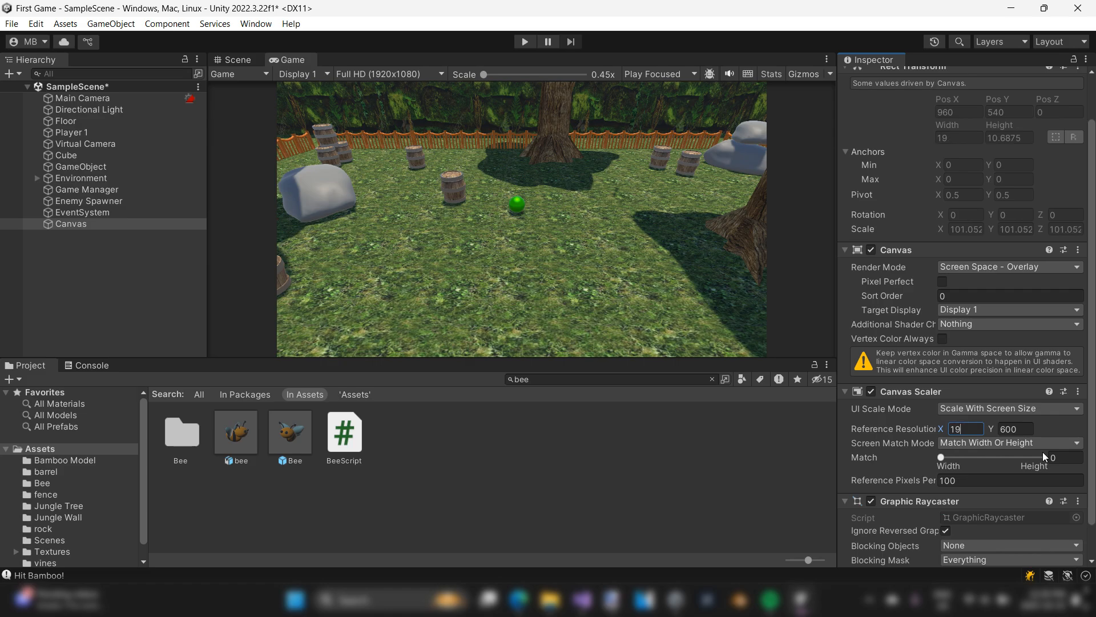
pyautogui.press('Tab')
pyautogui.write('1')
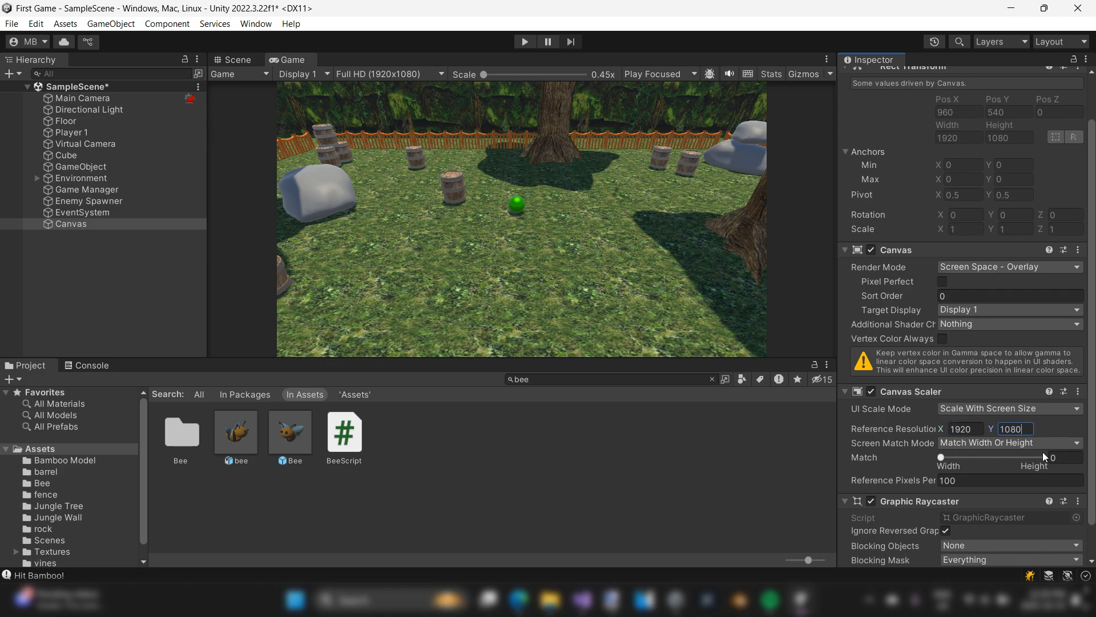
pyautogui.click(793, 471)
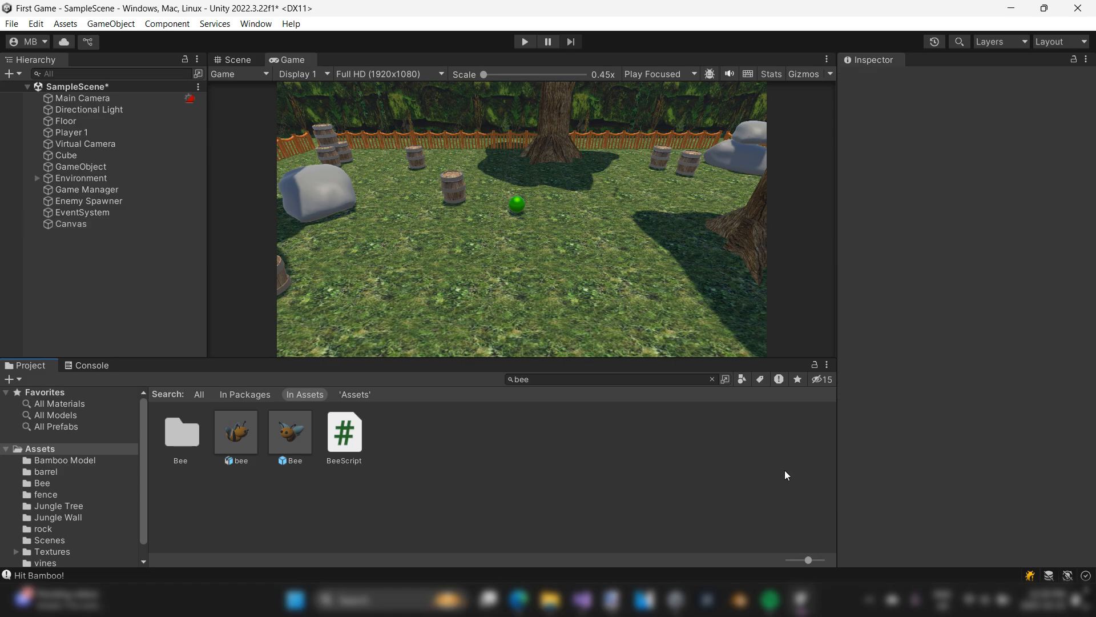
# - Add a TextMeshPro text element as a child of the Canvas
pyautogui.click(101, 224)
pyautogui.scroll(-2, 1038, 368)
pyautogui.scroll(-1, 1038, 367)
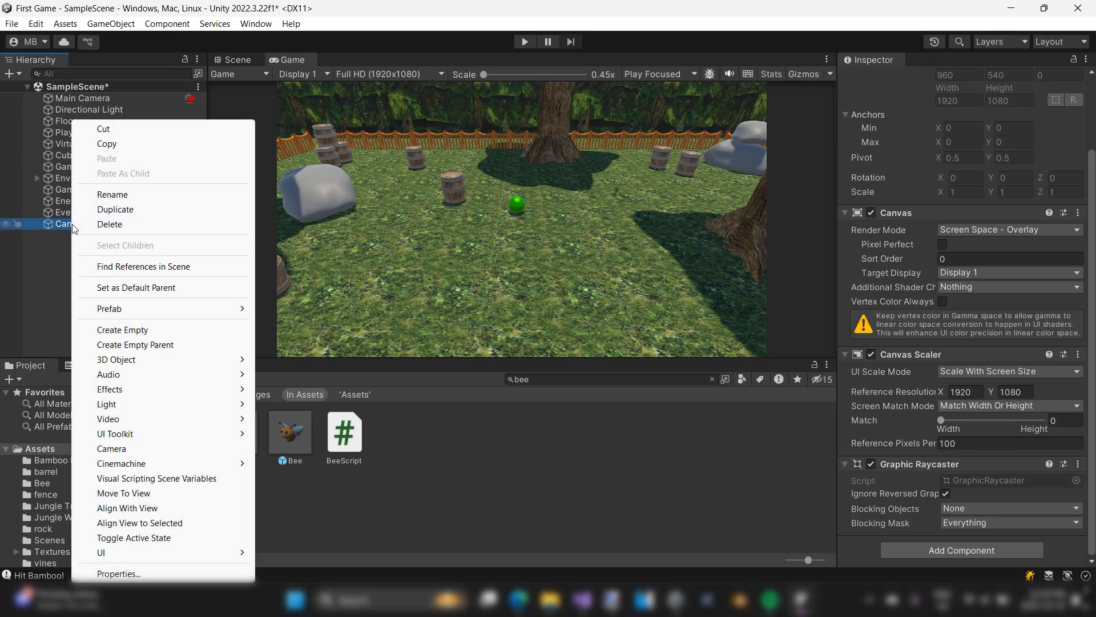
pyautogui.moveTo(254, 553)
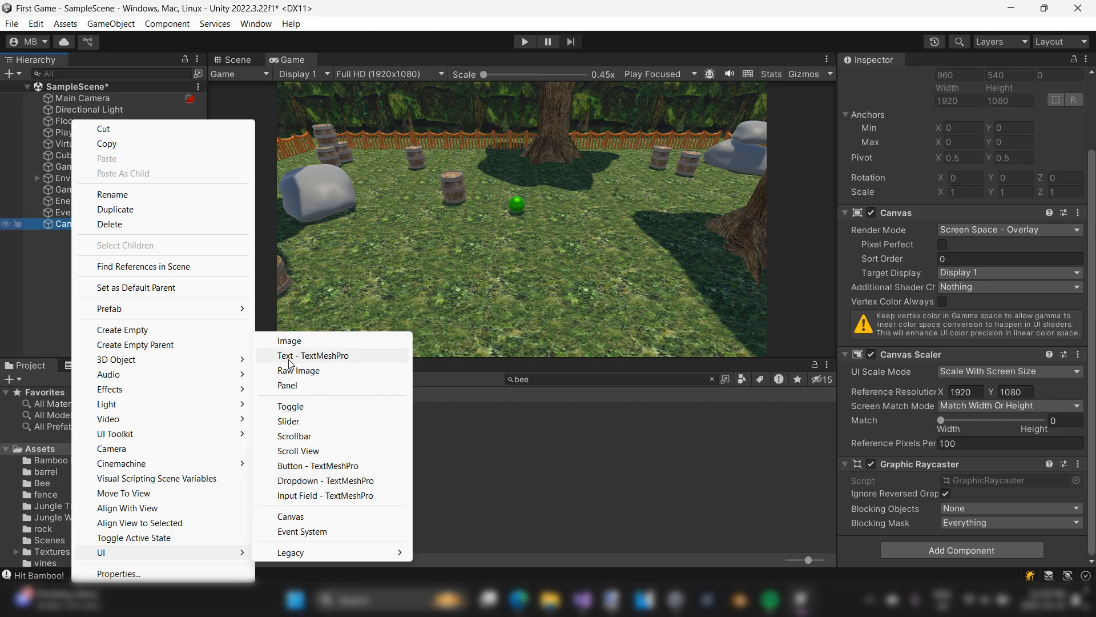
pyautogui.click(335, 356)
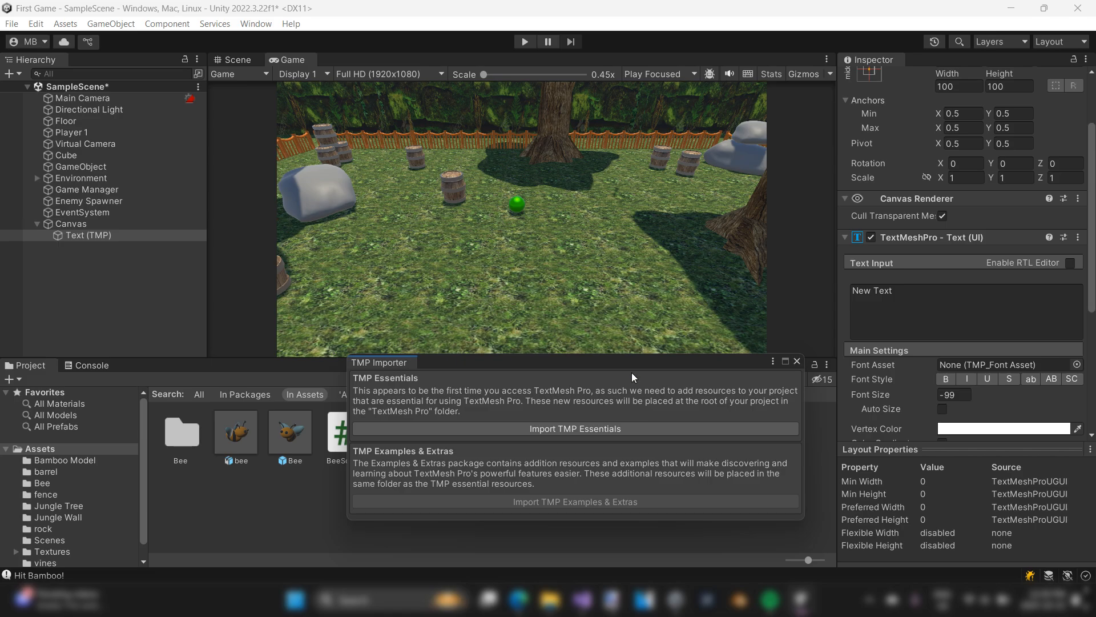
# - Import the TMP Essentials resources and close the TMP Importer
pyautogui.click(640, 430)
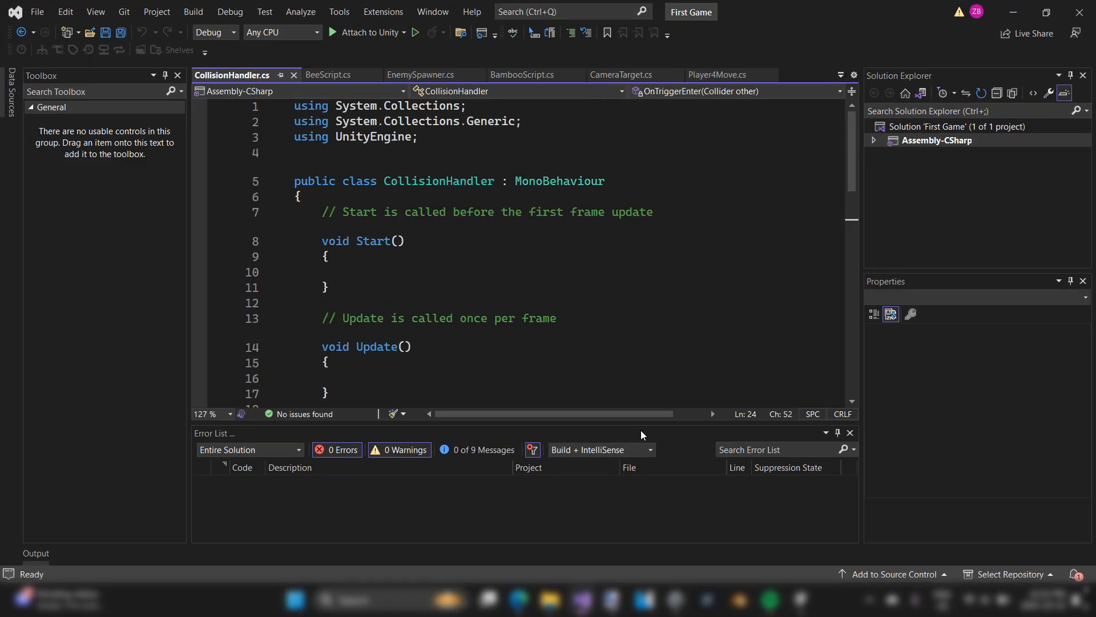
pyautogui.hotkey('alt', 'Tab')
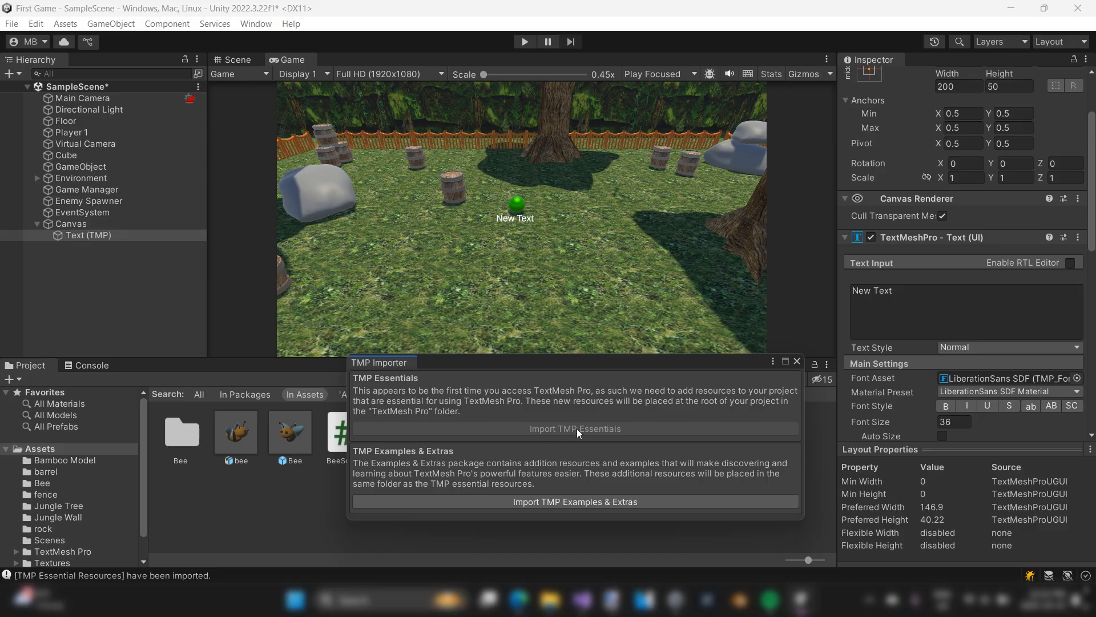
pyautogui.click(798, 361)
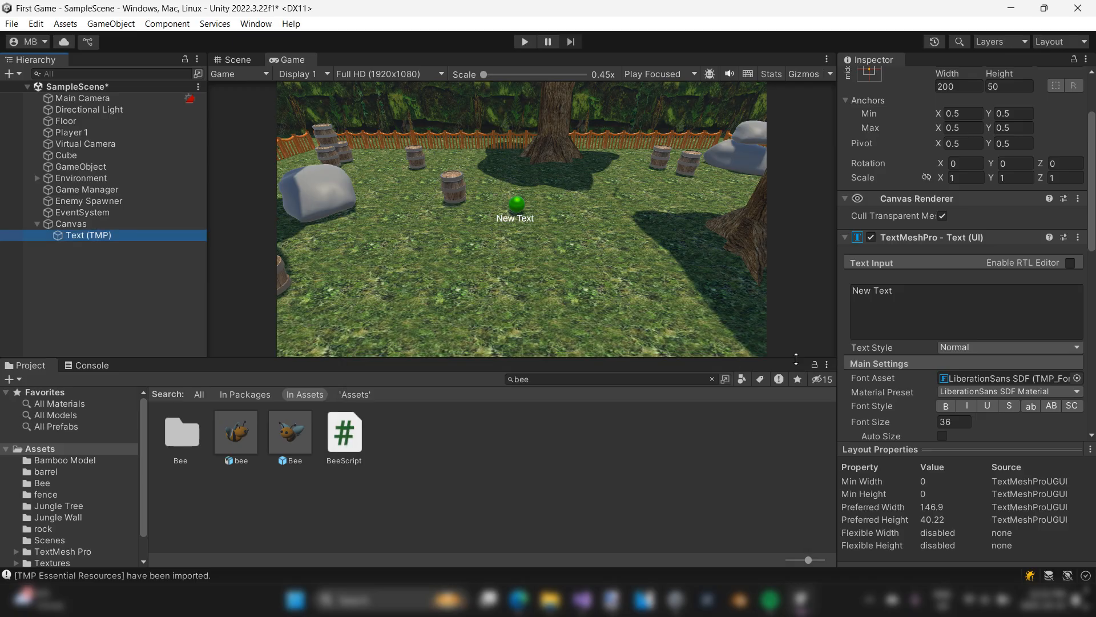
# - Inspect the new text in the Game view, run the game while moving the player around to check the overlay, and stop it
pyautogui.click(83, 233)
pyautogui.scroll(2, 524, 231)
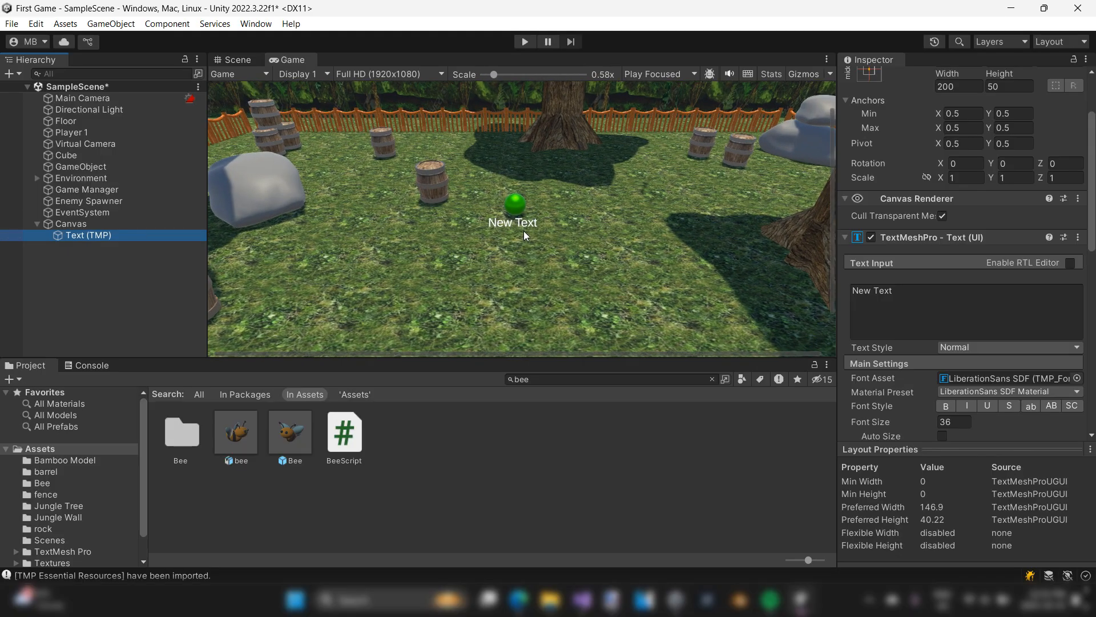
pyautogui.scroll(2, 523, 231)
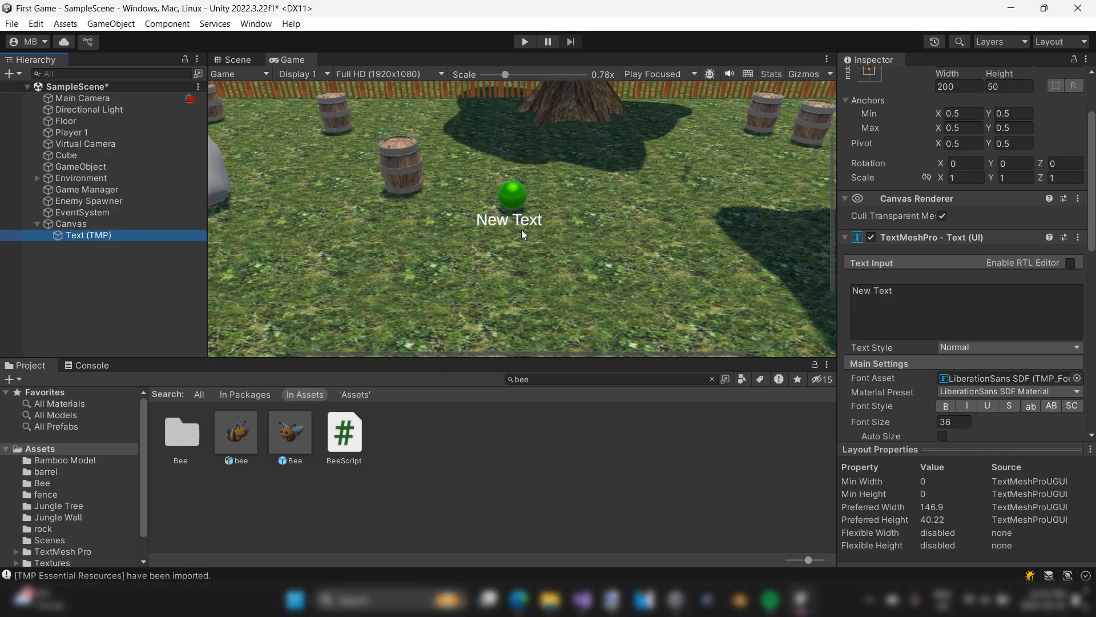
pyautogui.scroll(-4, 522, 229)
pyautogui.click(525, 42)
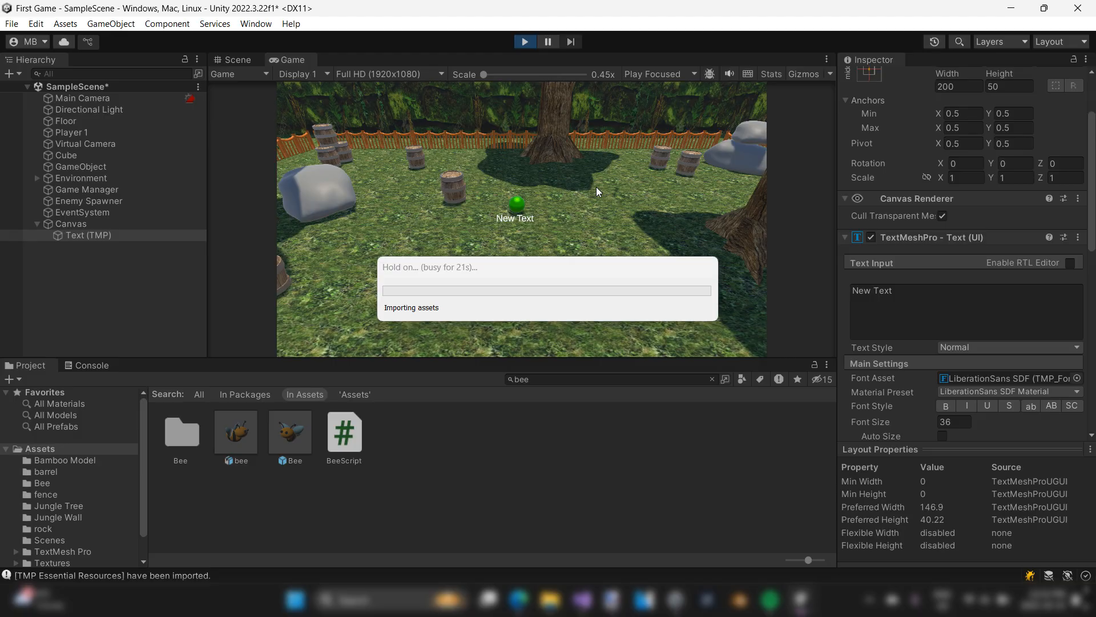
pyautogui.press('s')
pyautogui.press('a')
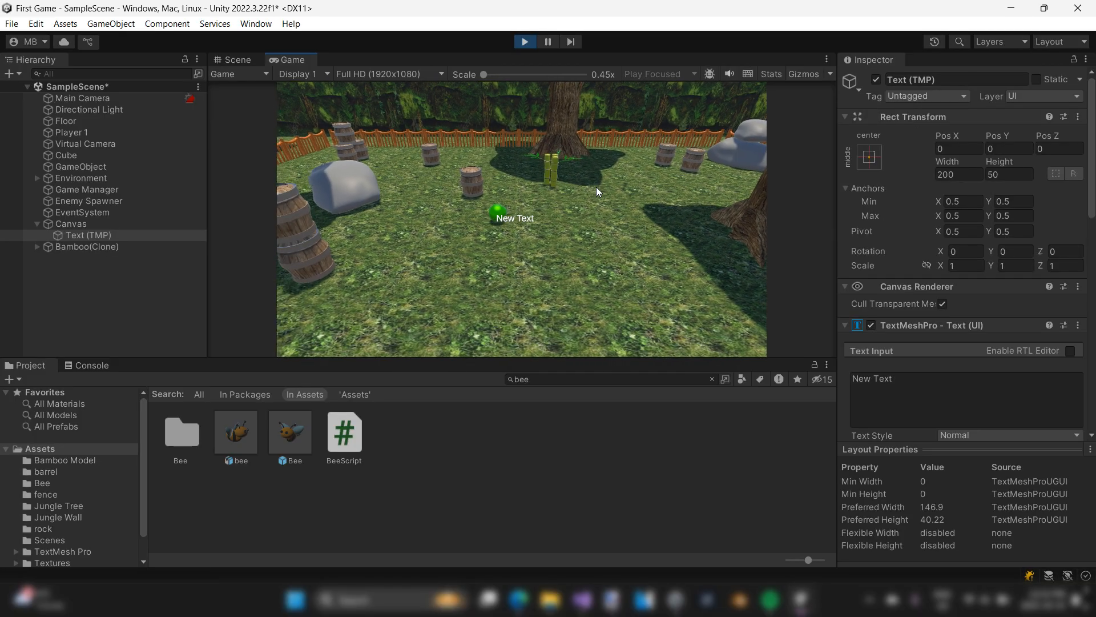
pyautogui.press('d')
pyautogui.press('w')
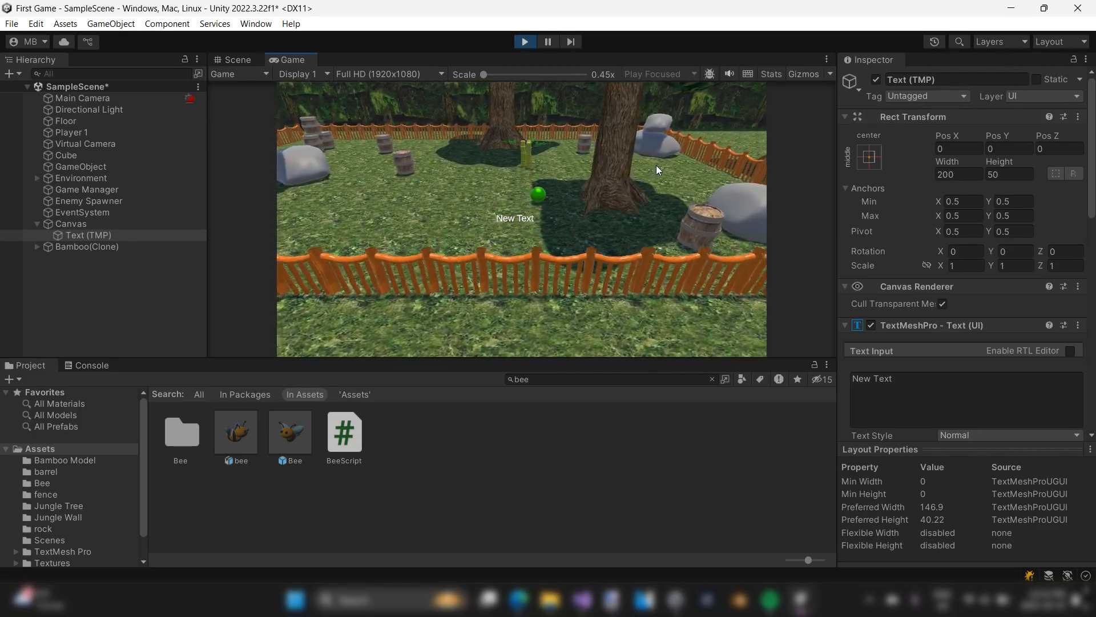
pyautogui.press('s')
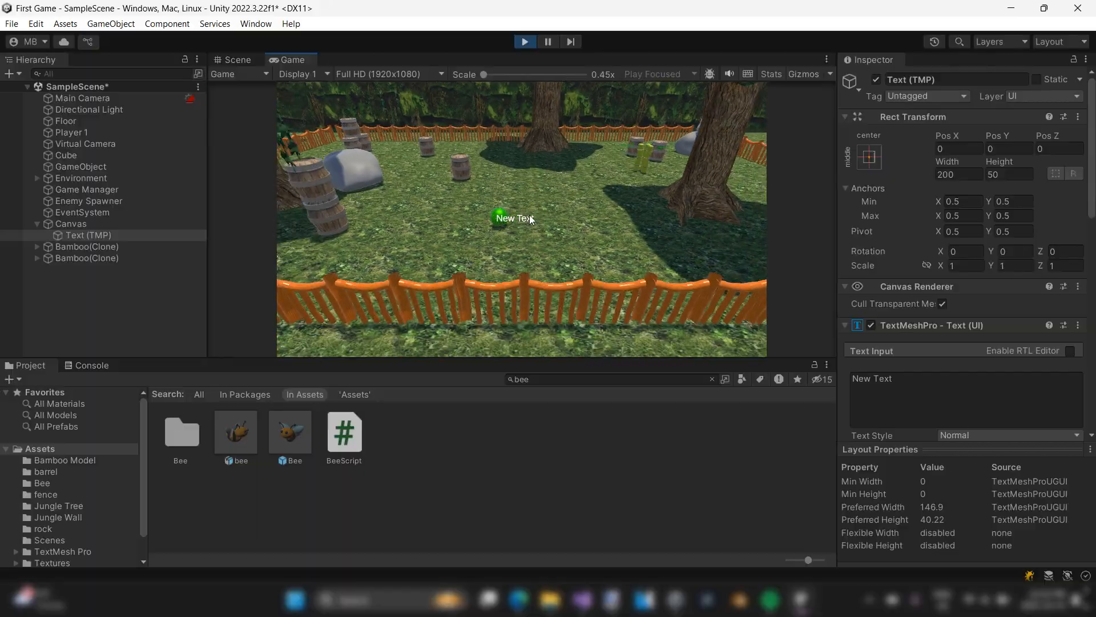
pyautogui.press('w')
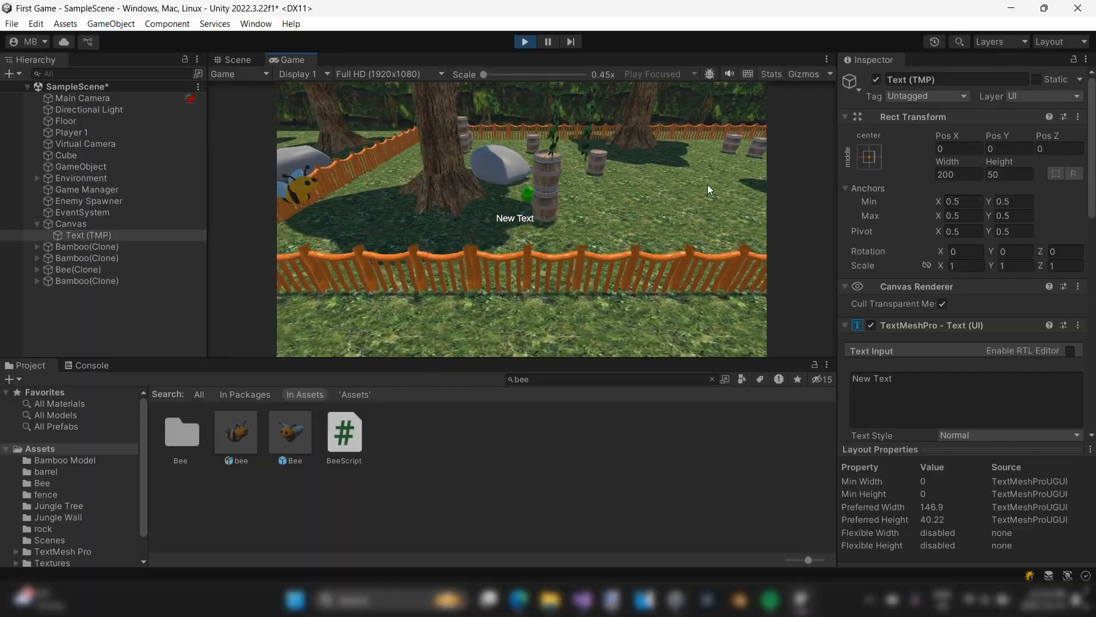
pyautogui.press('s')
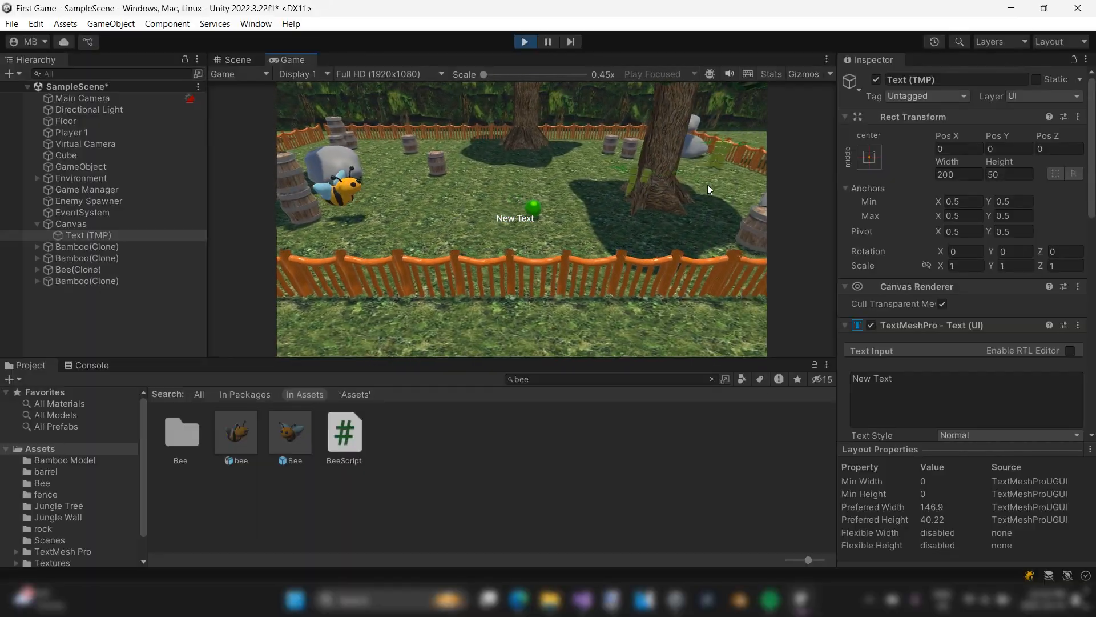
pyautogui.press('w')
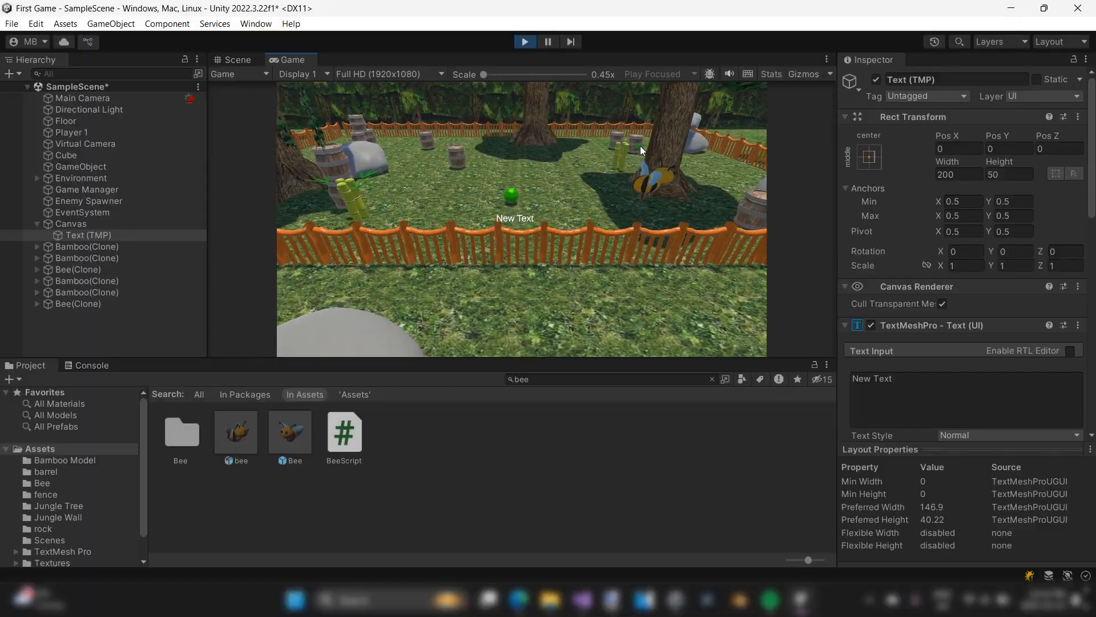
pyautogui.click(525, 42)
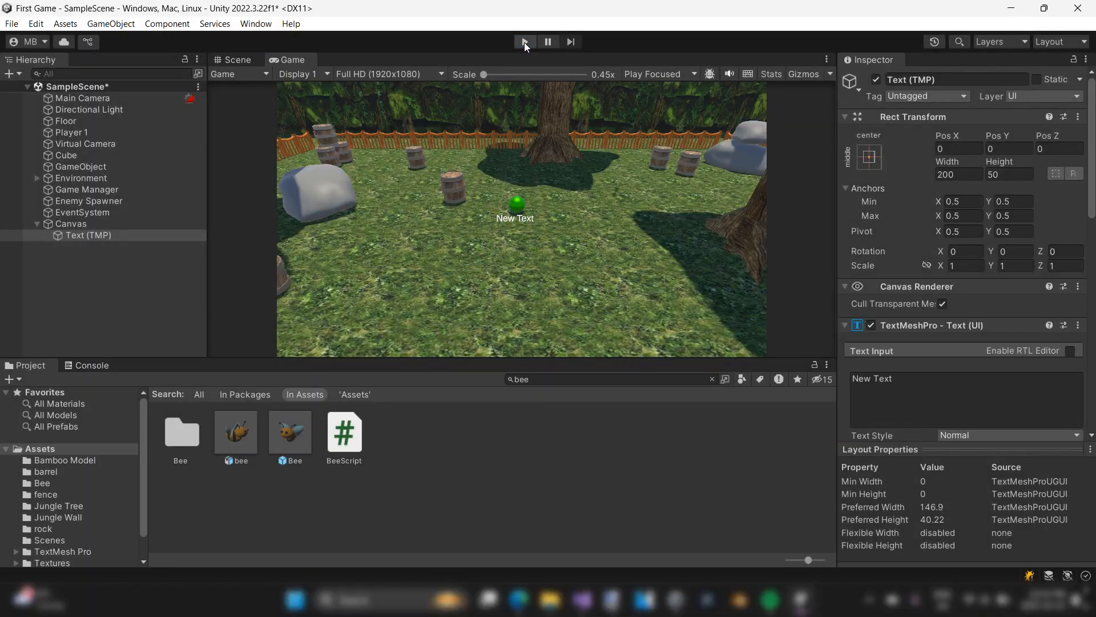
# - Rename the Canvas's text object to Score_Text
pyautogui.click(143, 238)
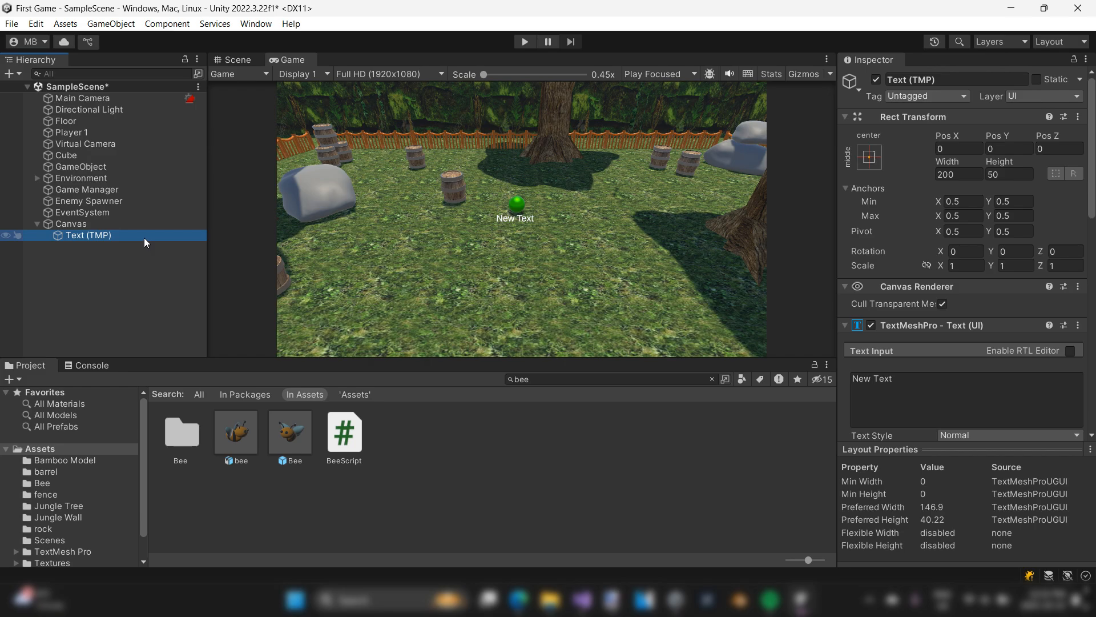
pyautogui.click(949, 80)
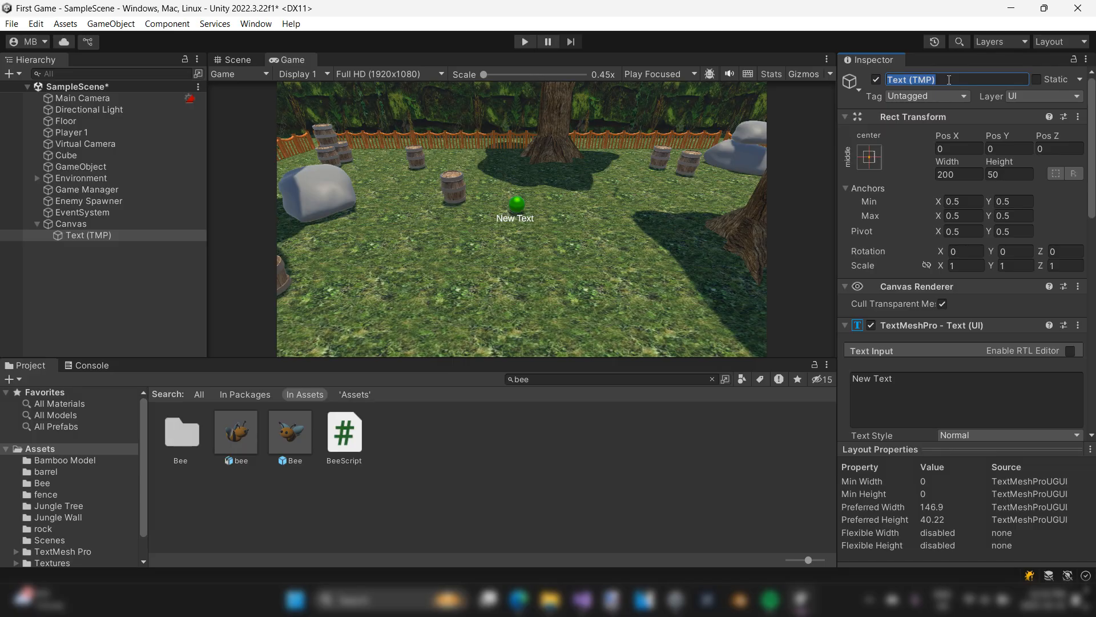
pyautogui.write('Score')
pyautogui.press('Return')
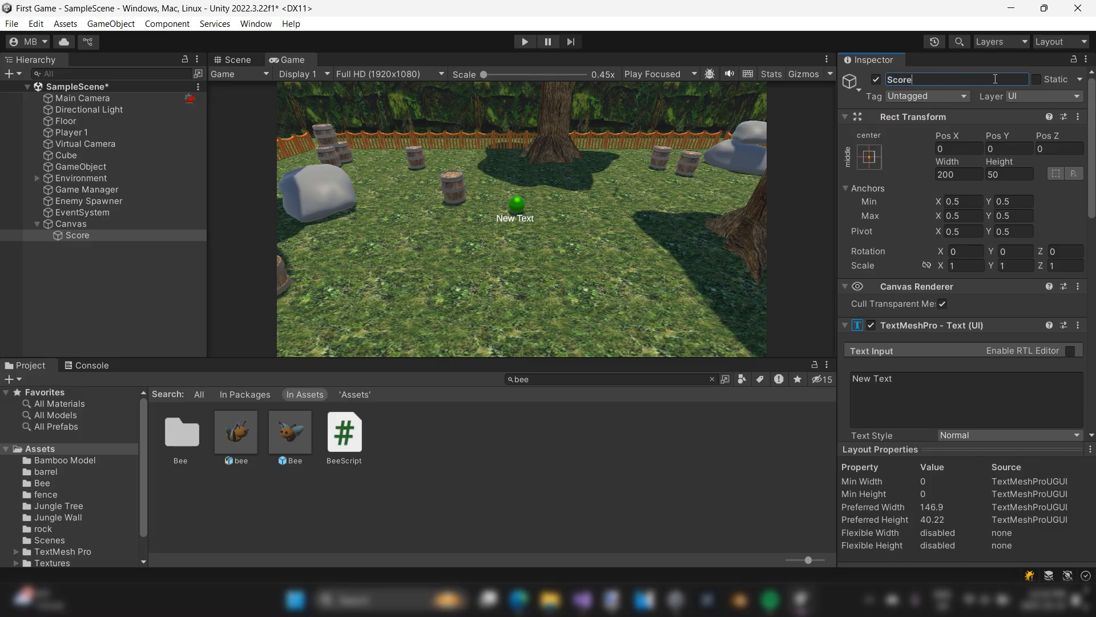
pyautogui.write('_Text')
pyautogui.press('Return')
# - Replace the placeholder content of Score_Text with 0
pyautogui.click(920, 378)
pyautogui.scroll(-2, 954, 373)
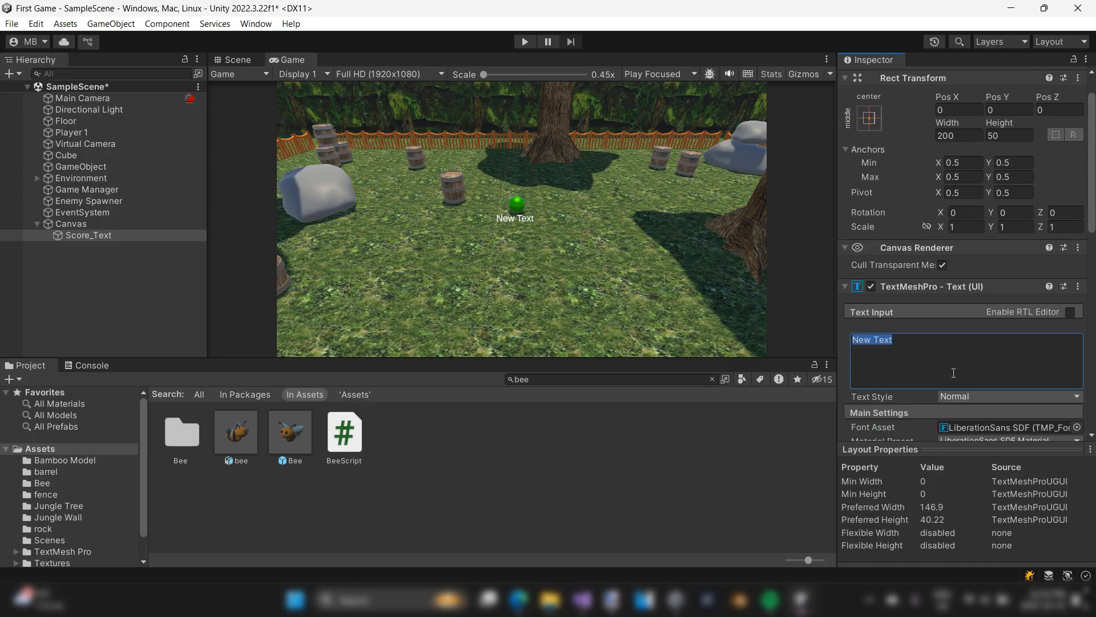
pyautogui.scroll(-2, 935, 349)
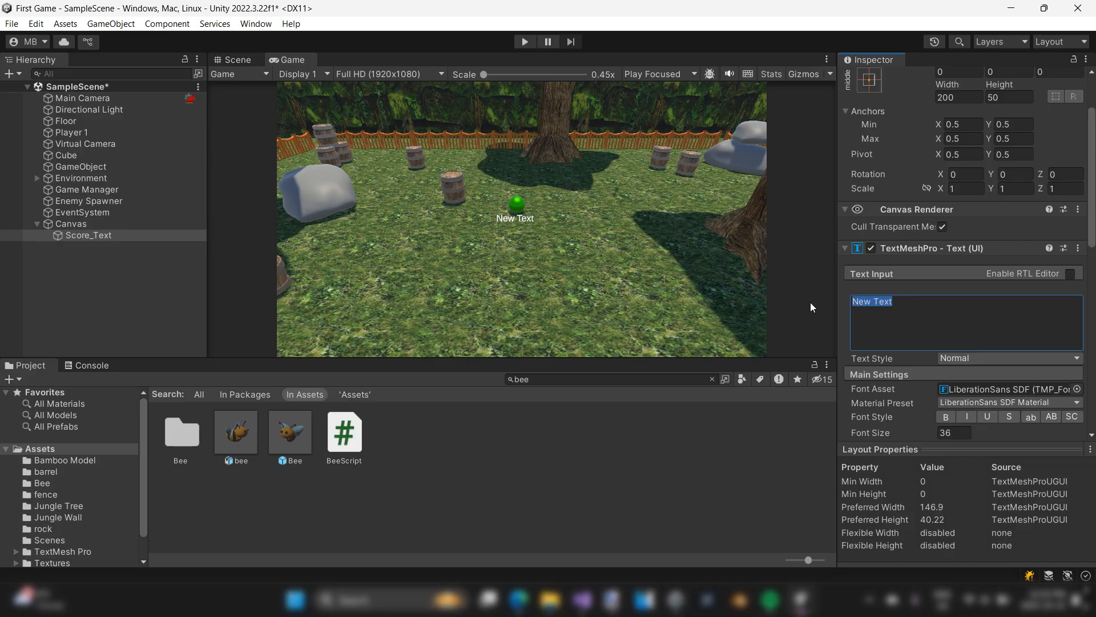
pyautogui.write('0')
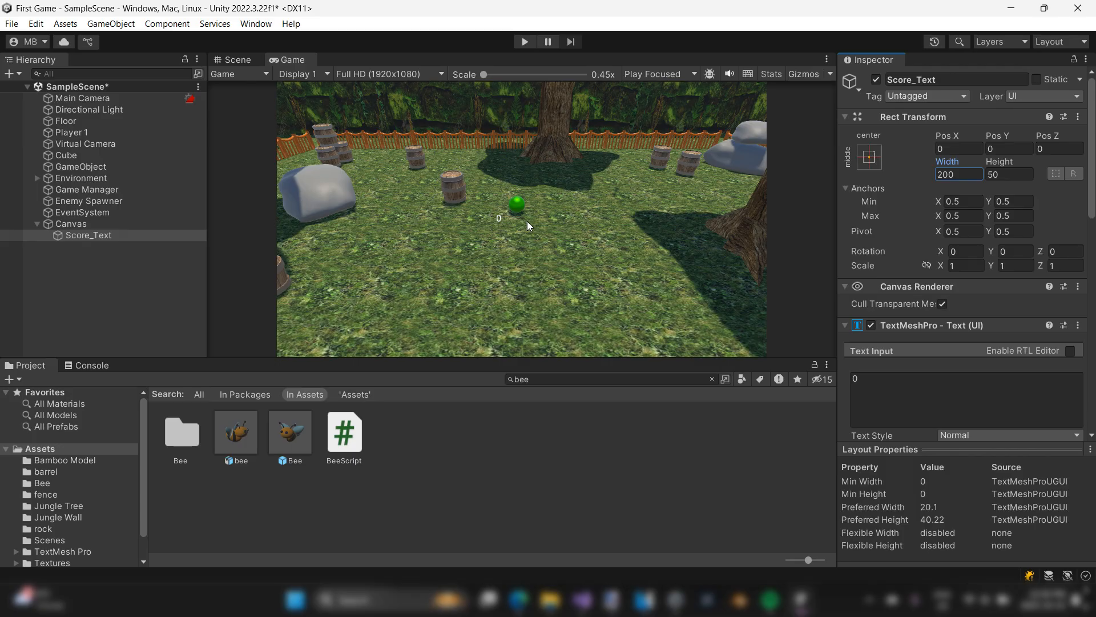
# - Set the font size of Score_Text to 200
pyautogui.scroll(-4, 941, 364)
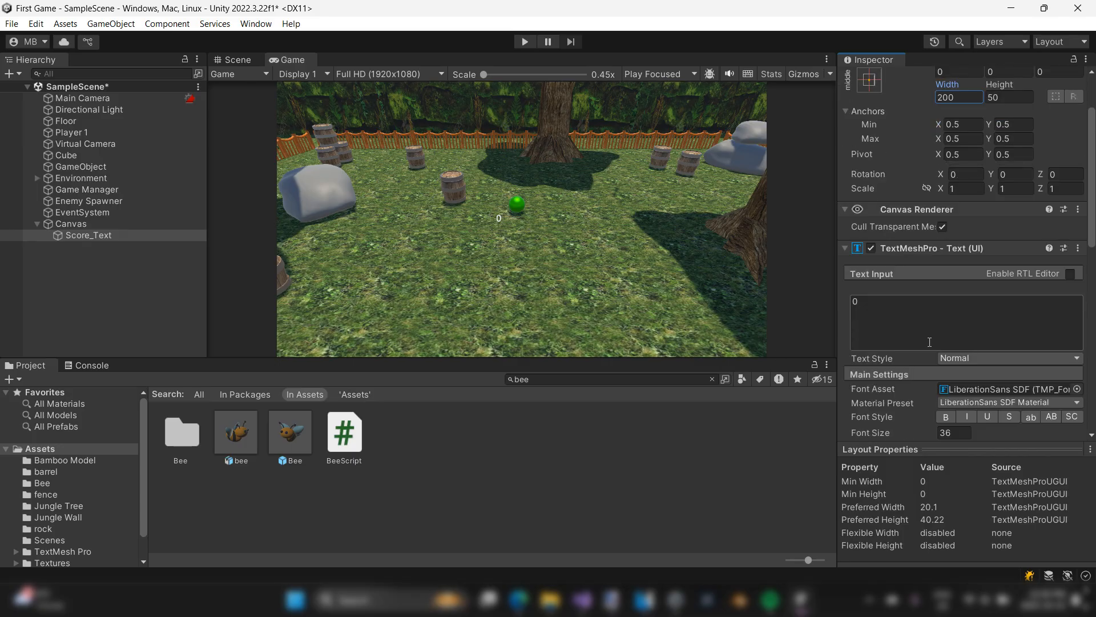
pyautogui.scroll(-1, 927, 332)
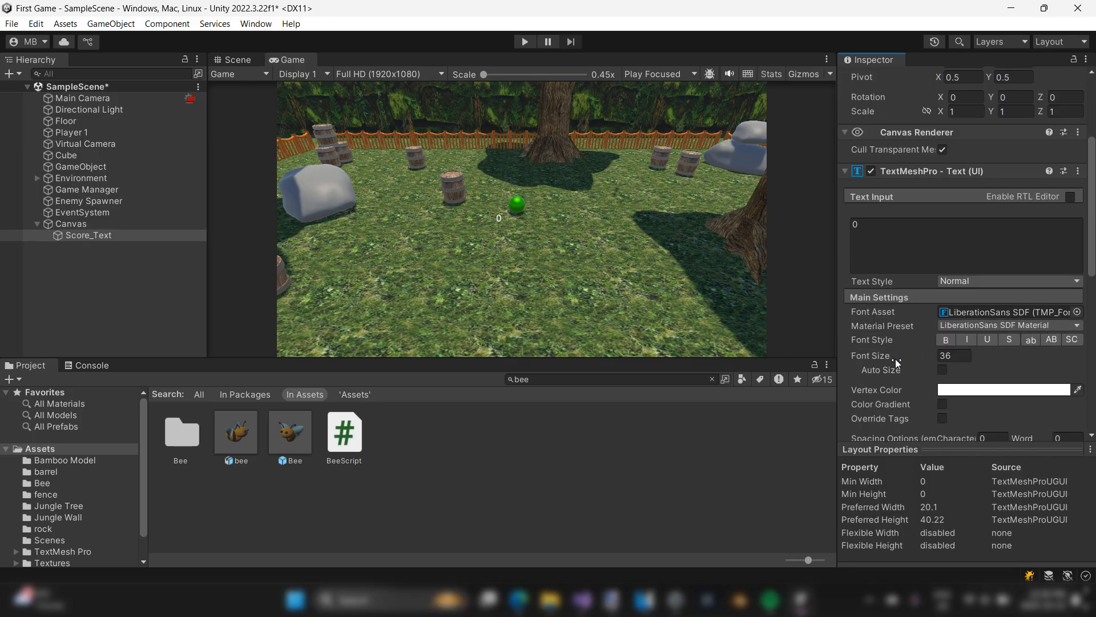
pyautogui.click(958, 355)
pyautogui.write('200')
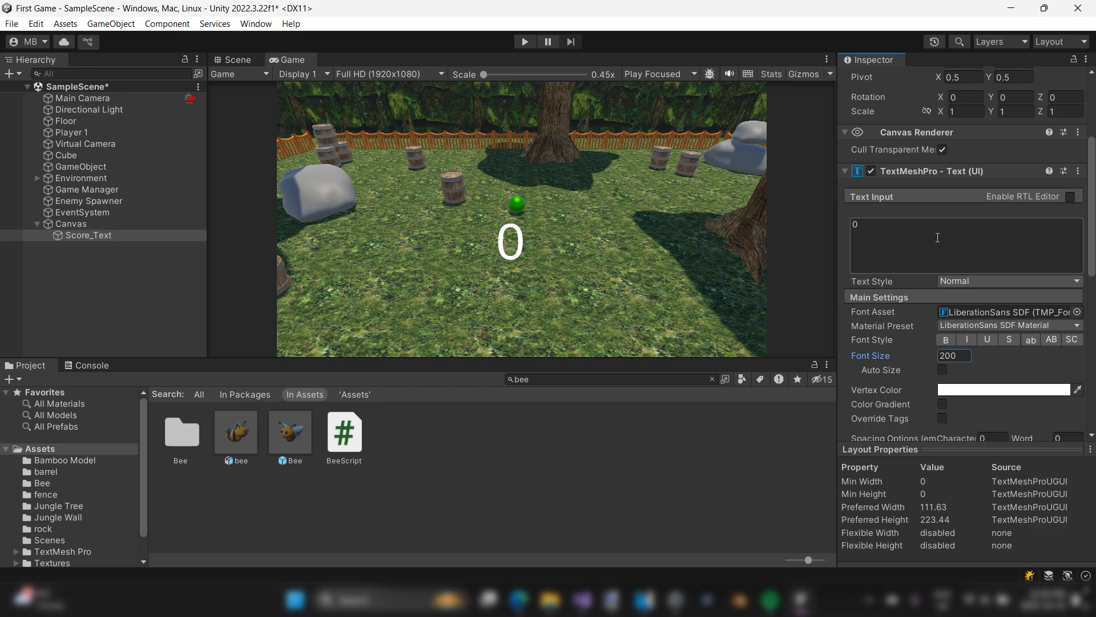
# - Frame Score_Text in the Scene view and examine its text box straight on using the Back view
pyautogui.click(235, 60)
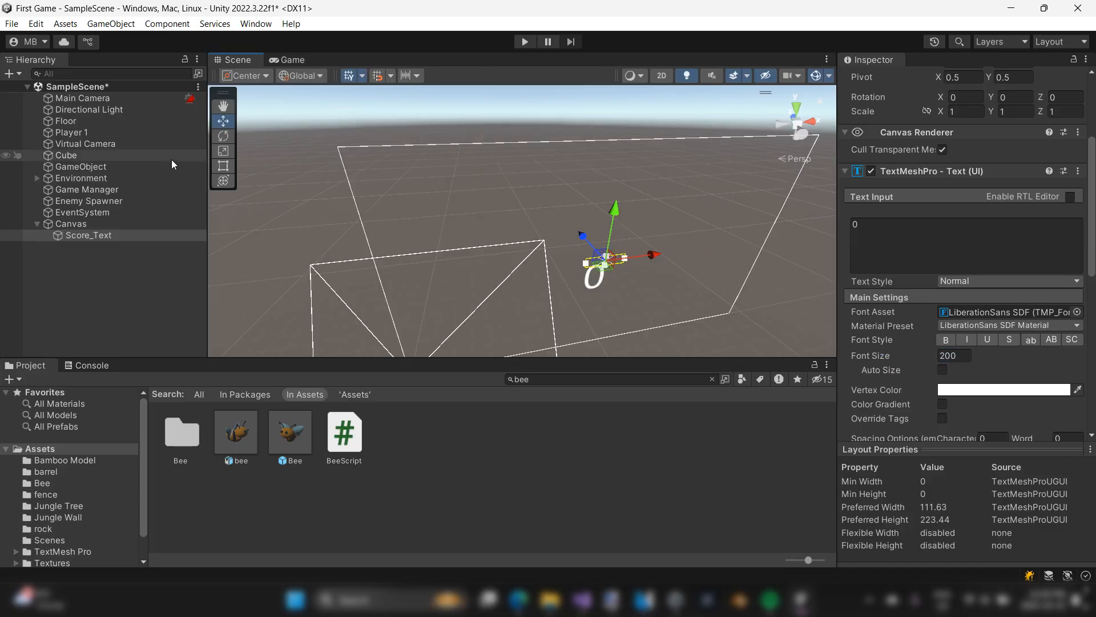
pyautogui.click(70, 224)
pyautogui.click(88, 235)
pyautogui.press('f')
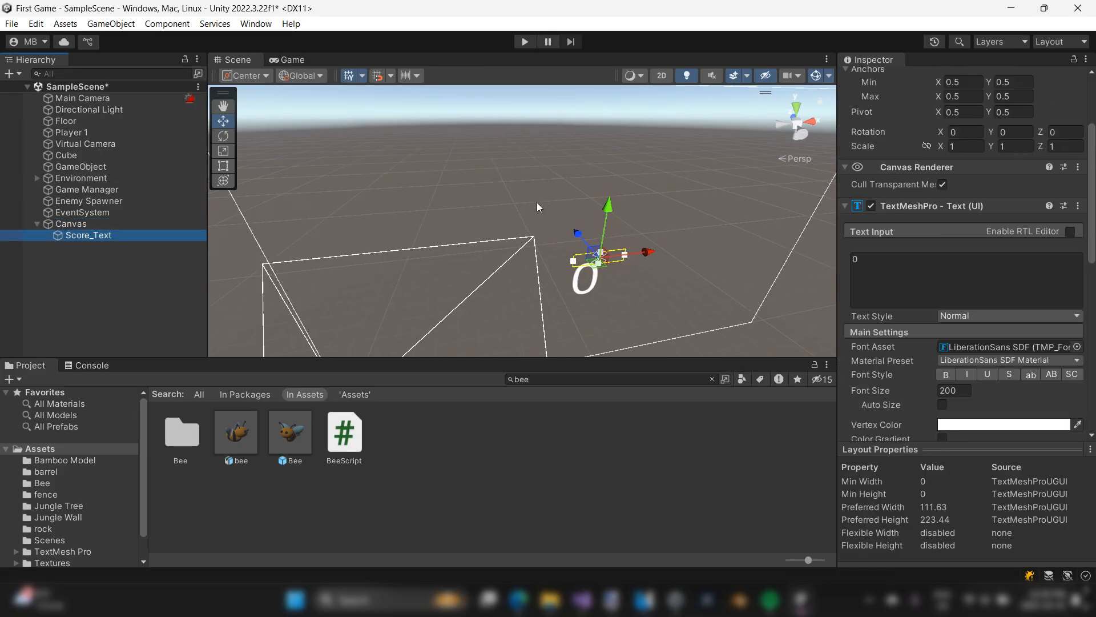
pyautogui.scroll(-4, 769, 139)
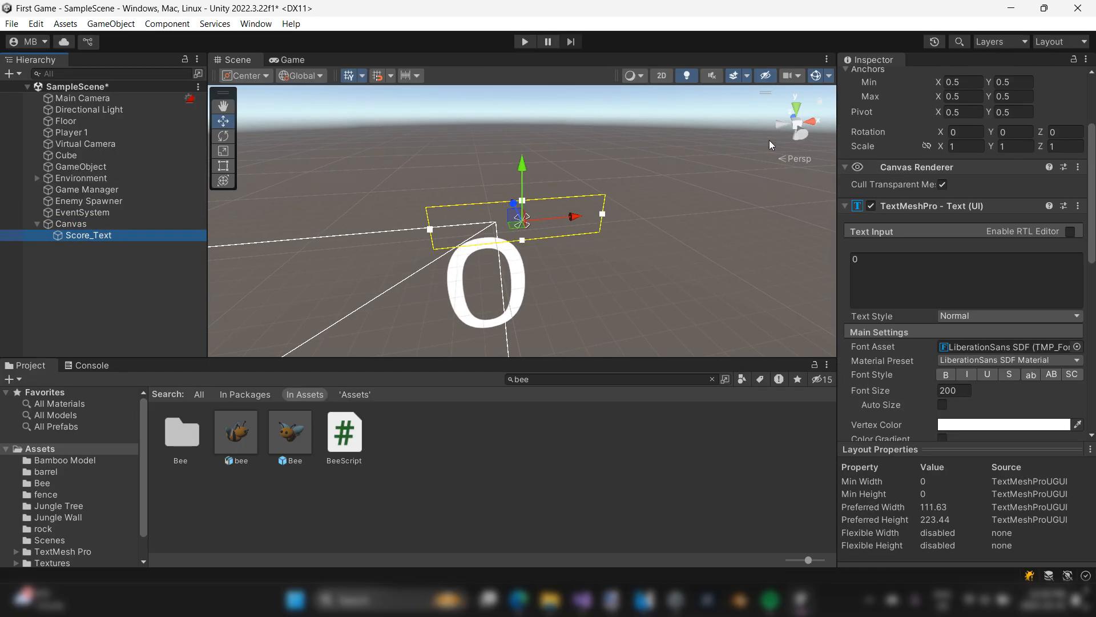
pyautogui.click(800, 136)
pyautogui.scroll(5, 669, 214)
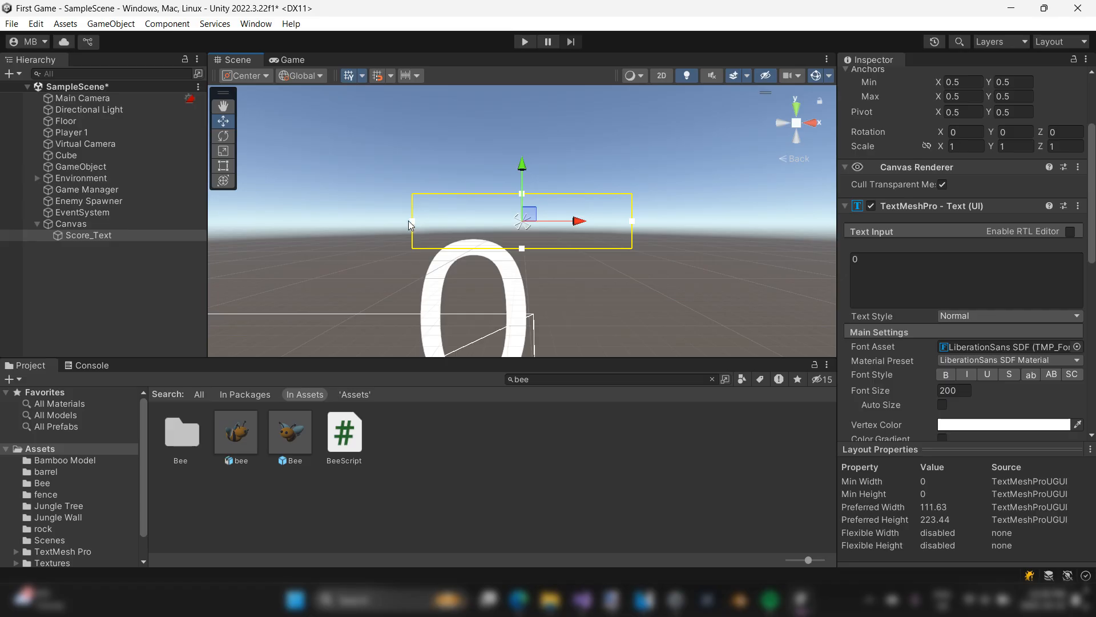
pyautogui.scroll(-4, 409, 221)
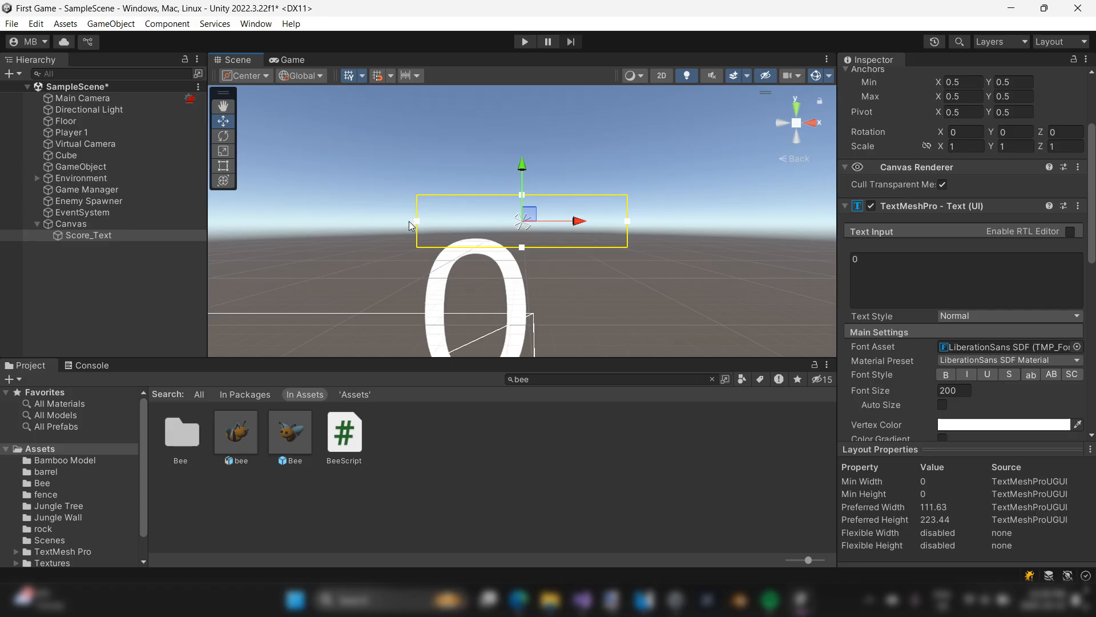
pyautogui.scroll(3, 508, 260)
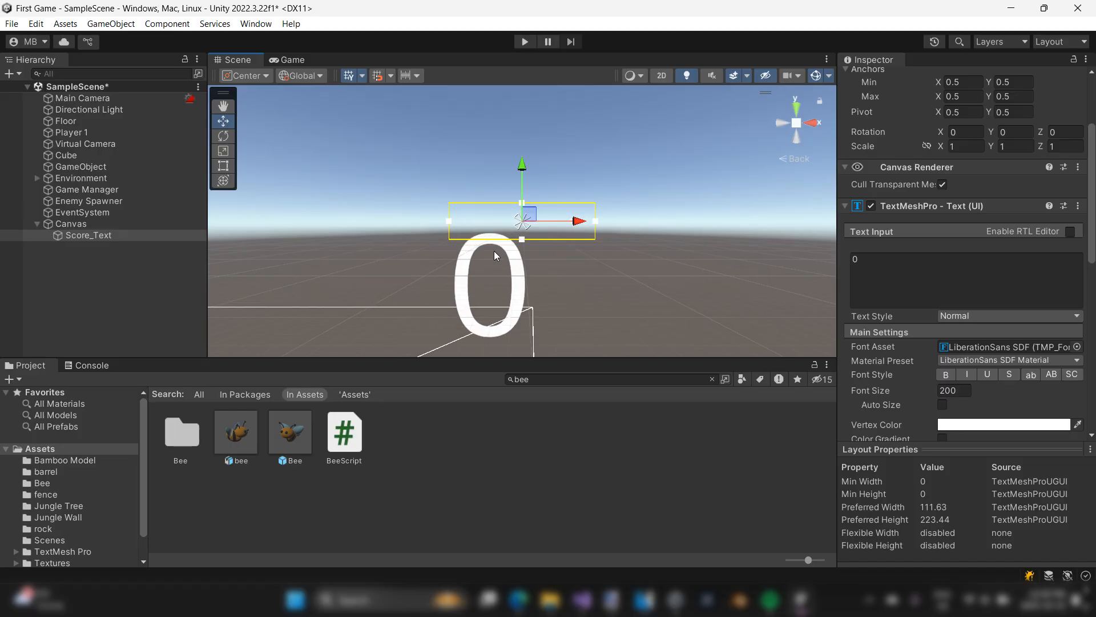
# - Enlarge Score_Text's box to a width of 287.9 and a height of 228
pyautogui.scroll(-1, 495, 251)
pyautogui.scroll(3, 494, 251)
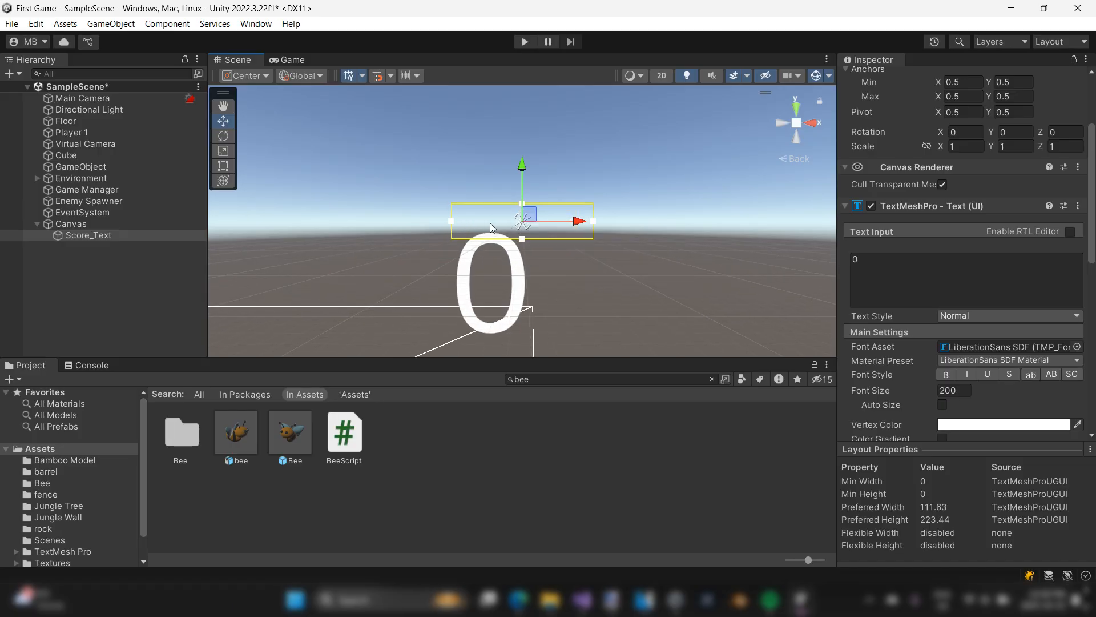
pyautogui.scroll(-2, 519, 258)
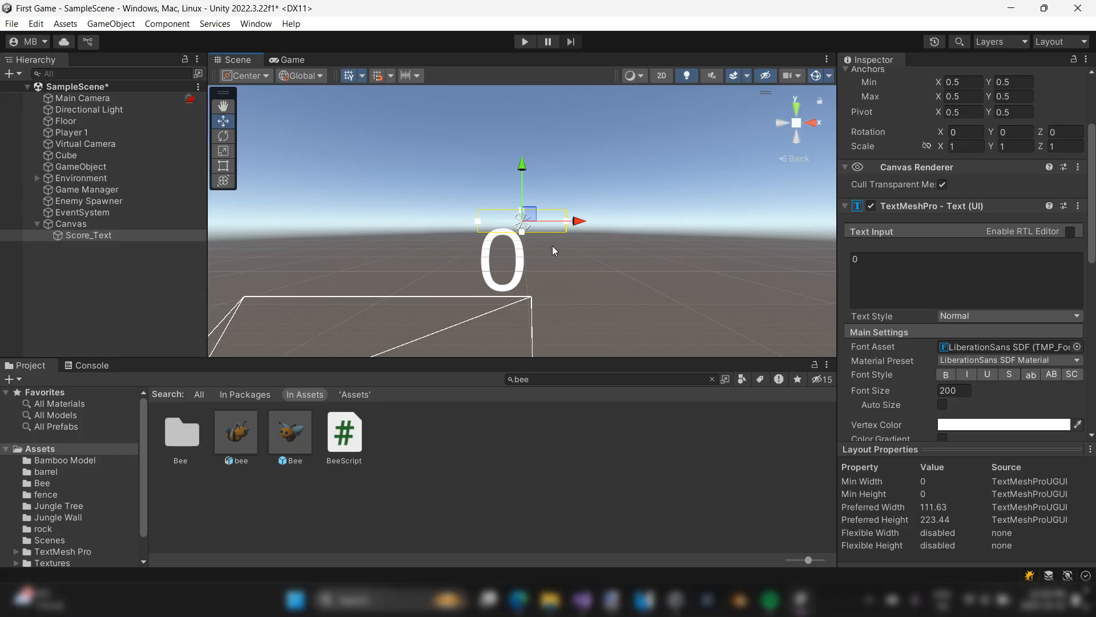
pyautogui.scroll(2, 576, 240)
pyautogui.scroll(-1, 639, 222)
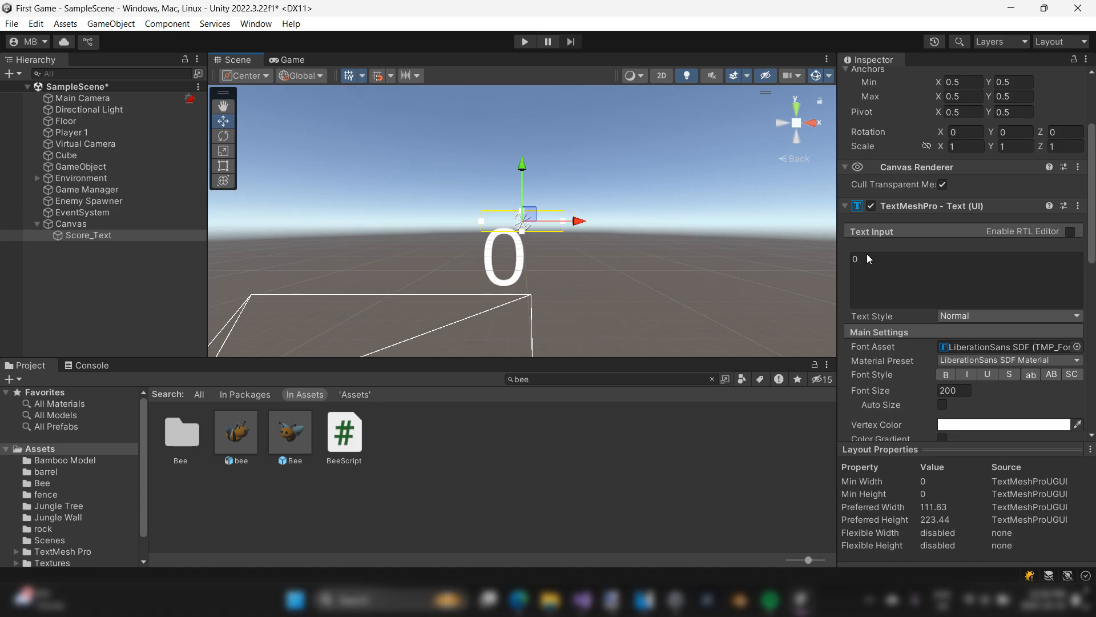
pyautogui.scroll(4, 936, 305)
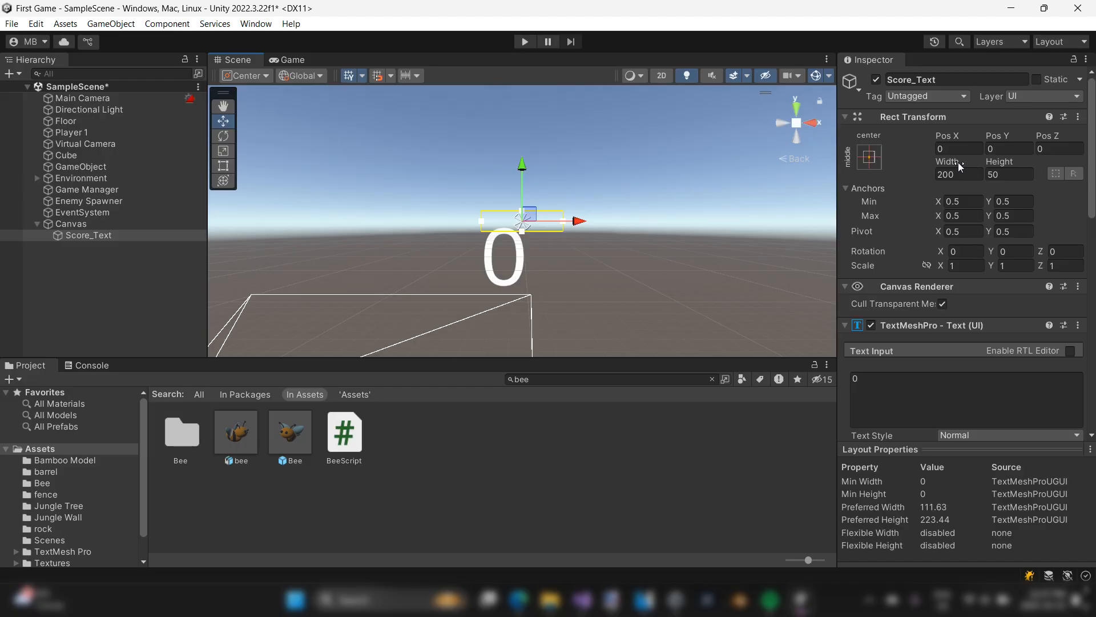
pyautogui.moveTo(952, 160); pyautogui.dragTo(992, 165)
pyautogui.moveTo(1013, 159); pyautogui.dragTo(18, 162)
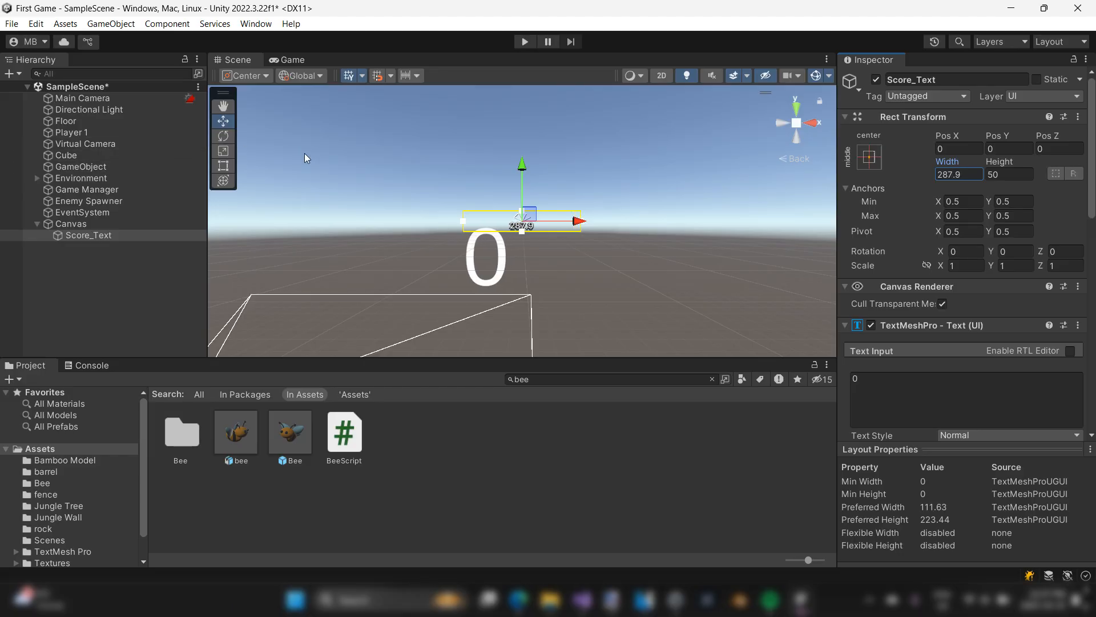
pyautogui.moveTo(1014, 161); pyautogui.dragTo(234, 184)
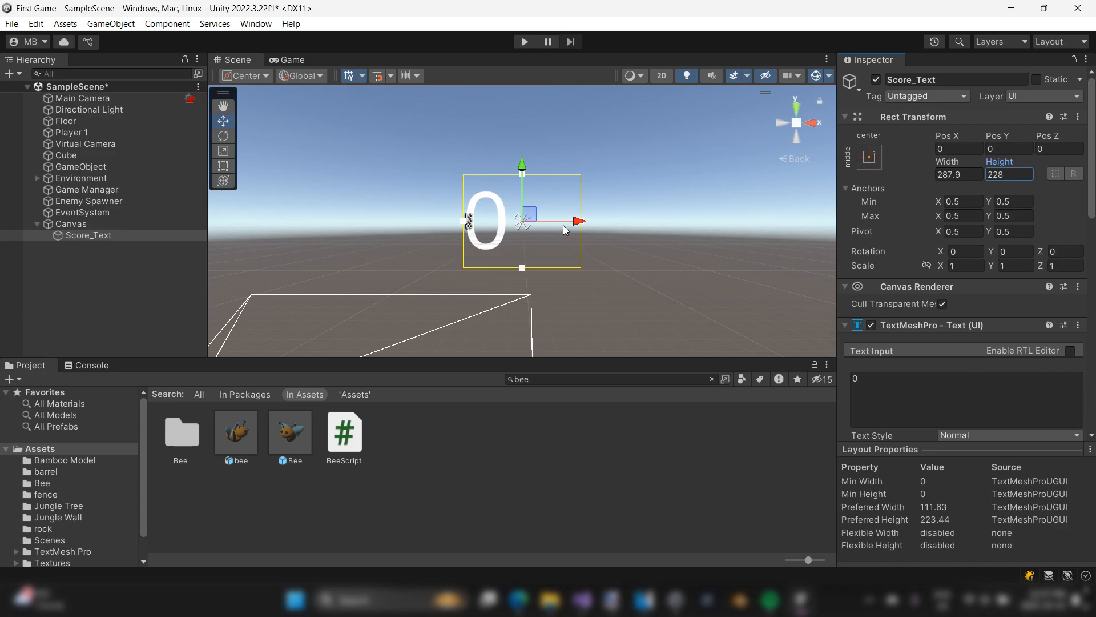
# - Center Score_Text's content horizontally within its box
pyautogui.scroll(-8, 973, 260)
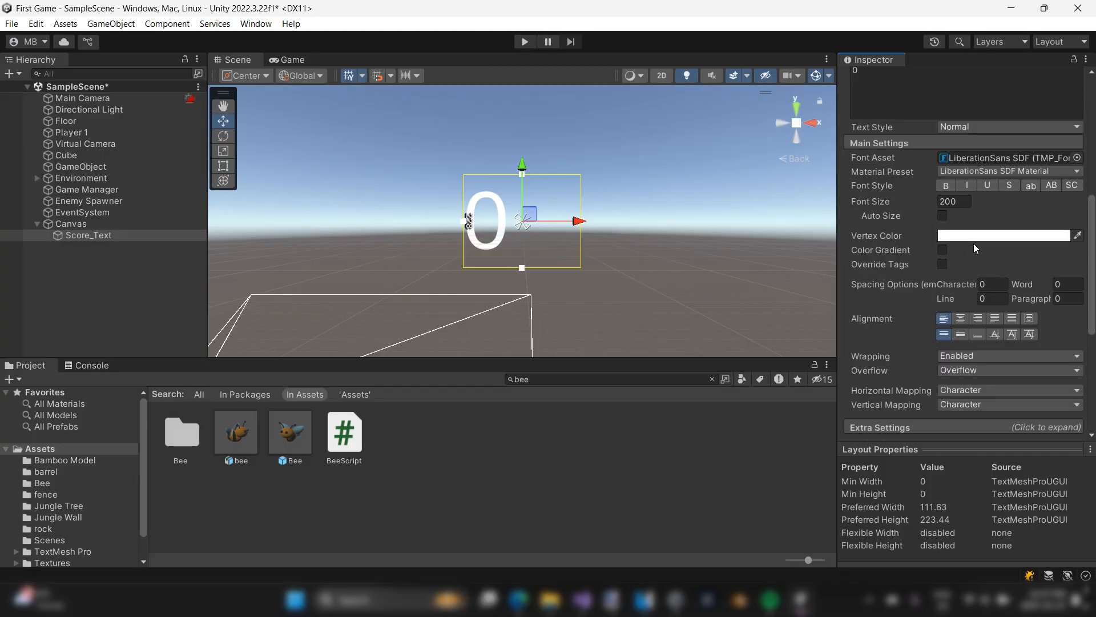
pyautogui.click(961, 318)
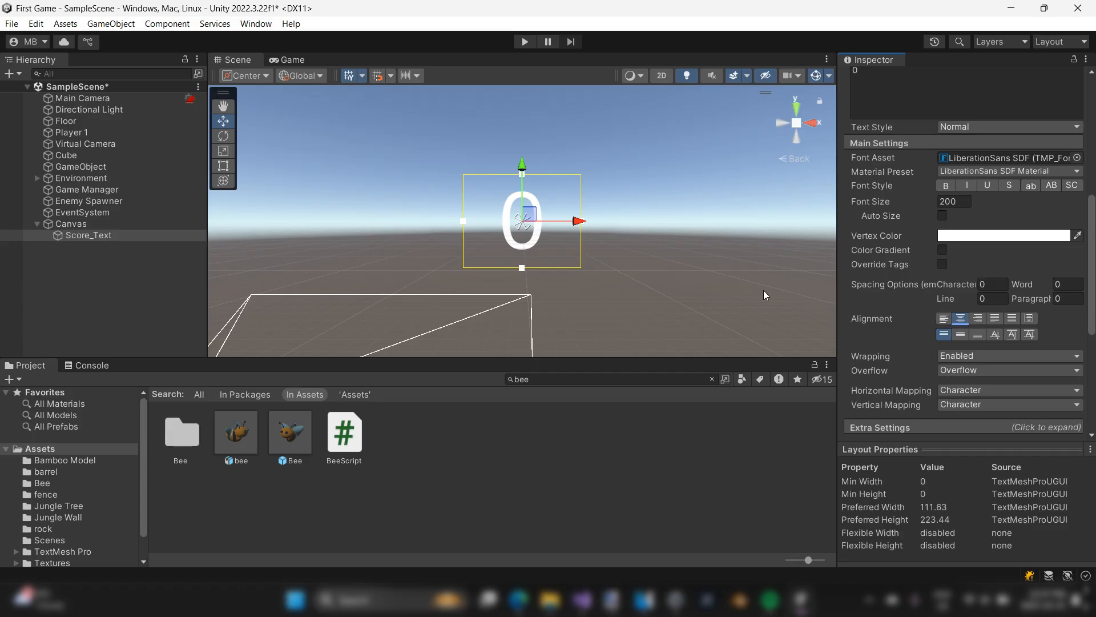
pyautogui.scroll(2, 763, 290)
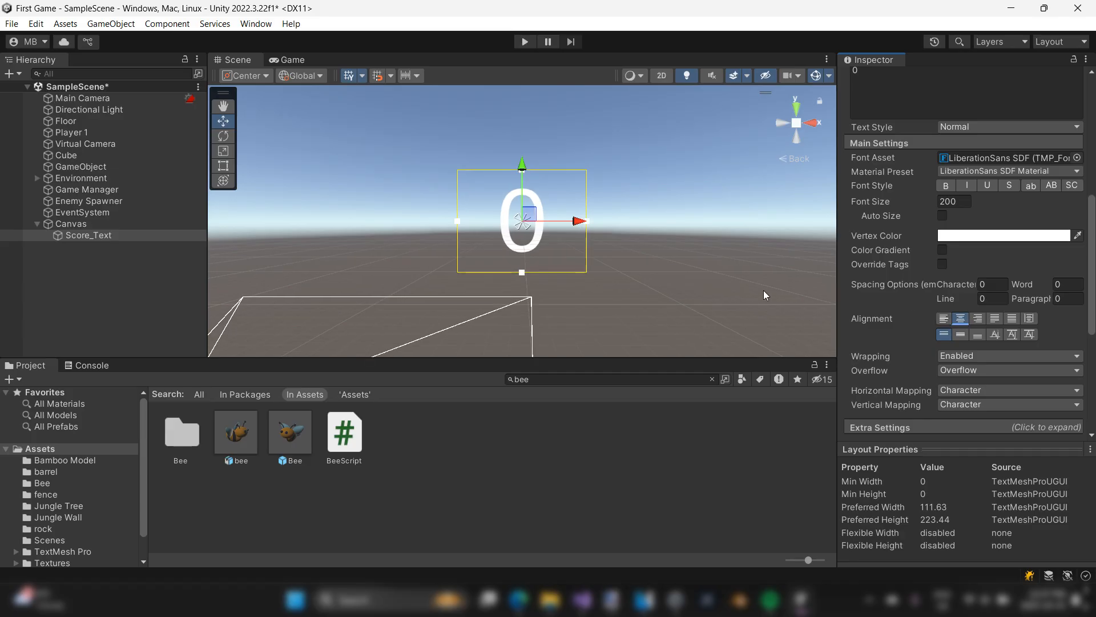
# - Test Score_Text's centered layout by replacing its content with successive score values from 1 up to 12
pyautogui.scroll(5, 966, 233)
pyautogui.click(890, 314)
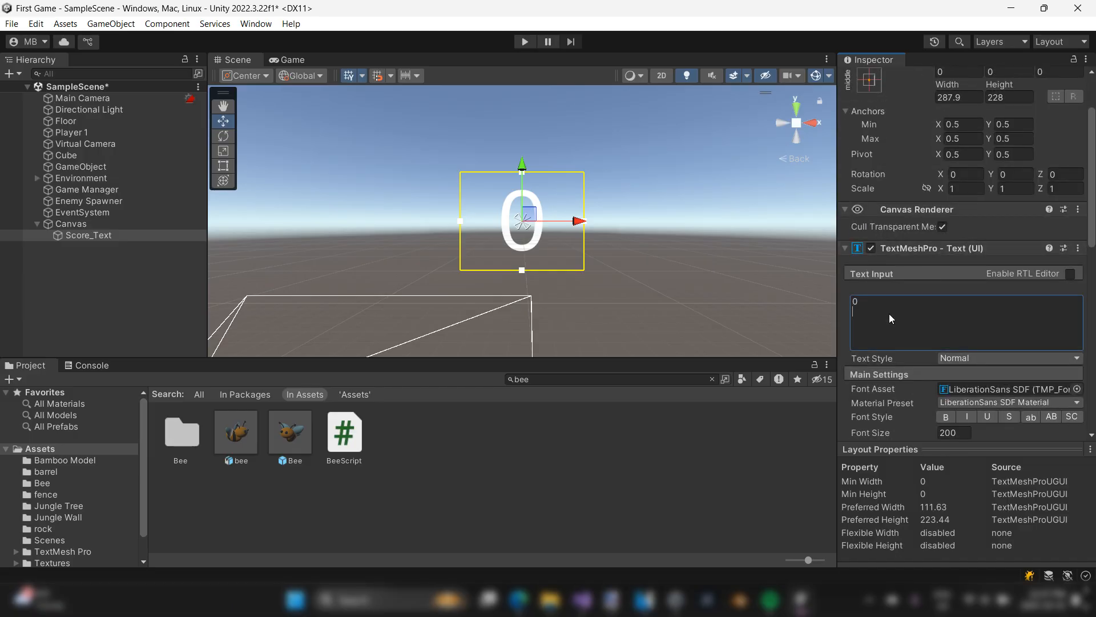
pyautogui.press('BackSpace')
pyautogui.write('1')
pyautogui.press('BackSpace')
pyautogui.write('2')
pyautogui.press('BackSpace')
pyautogui.write('3')
pyautogui.press('BackSpace')
pyautogui.write('5')
pyautogui.press('BackSpace')
pyautogui.write('6')
pyautogui.press('BackSpace')
pyautogui.write('7')
pyautogui.press('BackSpace')
pyautogui.write('8')
pyautogui.press('BackSpace')
pyautogui.write('9')
pyautogui.press('BackSpace')
pyautogui.write('10')
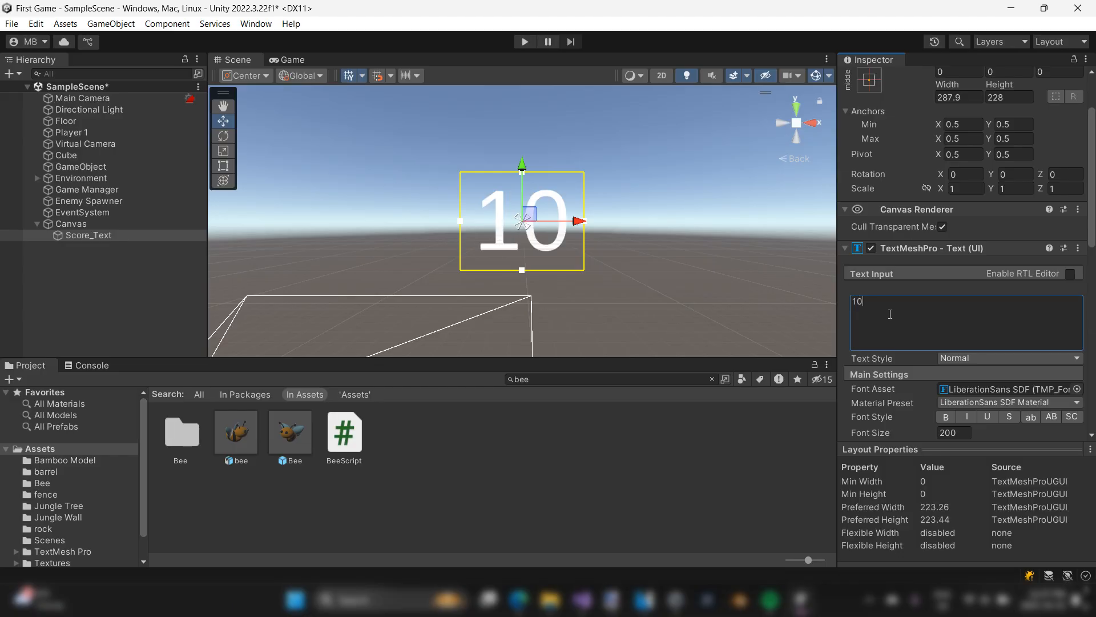
pyautogui.press('BackSpace')
pyautogui.write('1')
pyautogui.press('BackSpace')
pyautogui.write('2')
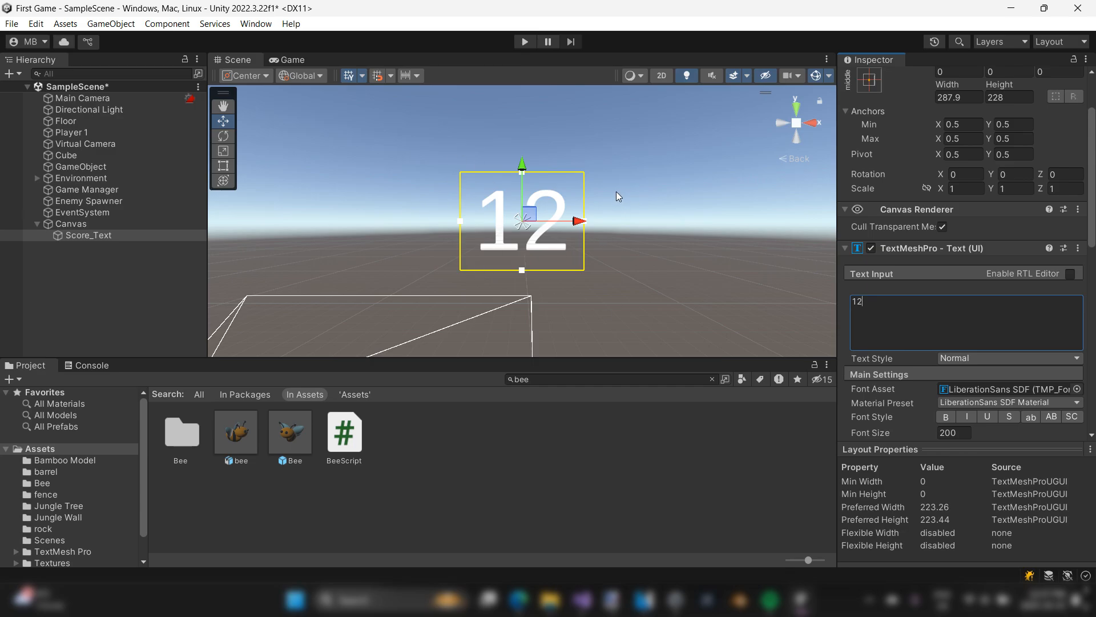
# - Replace Score_Text's content with 300 and widen its box to 579.5 so that the three digits fit on one line
pyautogui.press('BackSpace')
pyautogui.press('BackSpace')
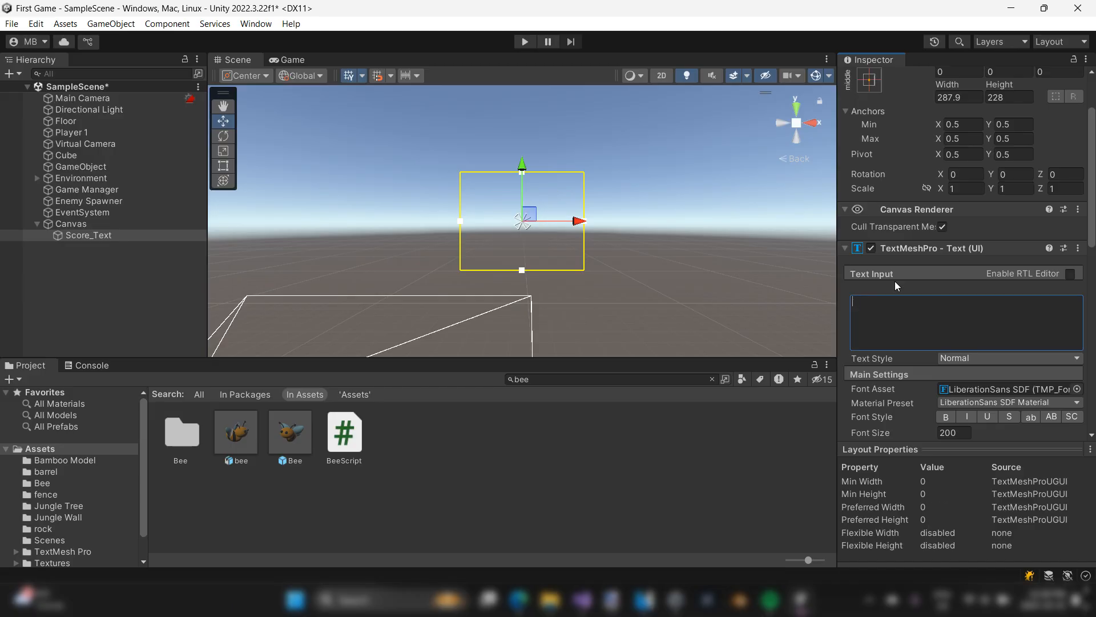
pyautogui.write('300')
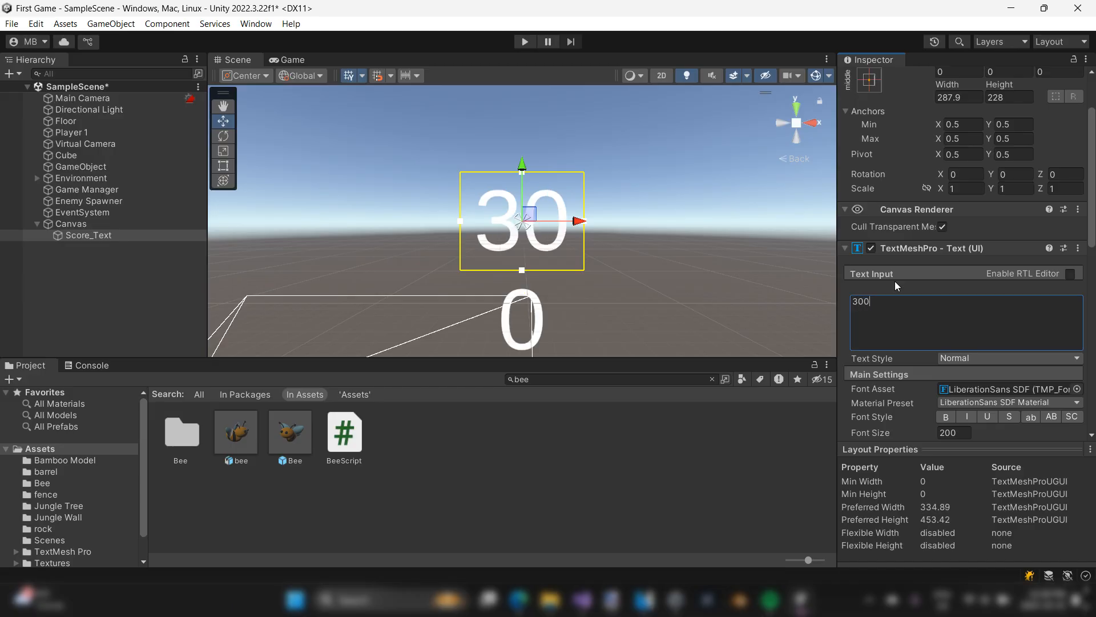
pyautogui.moveTo(568, 303); pyautogui.dragTo(572, 248, button='middle')
pyautogui.scroll(-1, 545, 189)
pyautogui.doubleClick(85, 235)
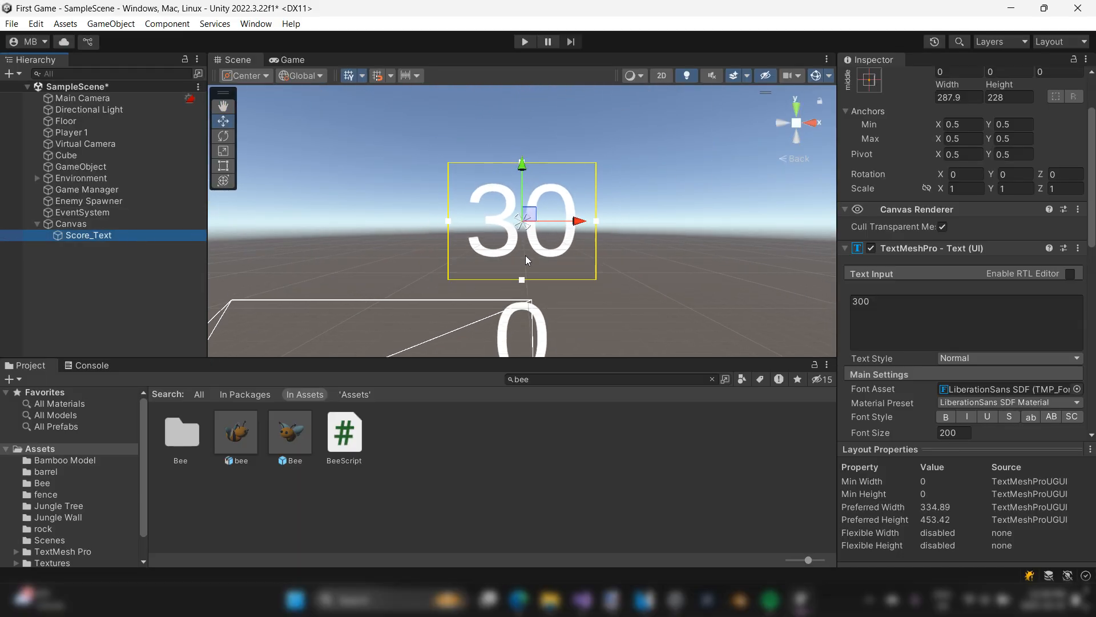
pyautogui.scroll(3, 927, 238)
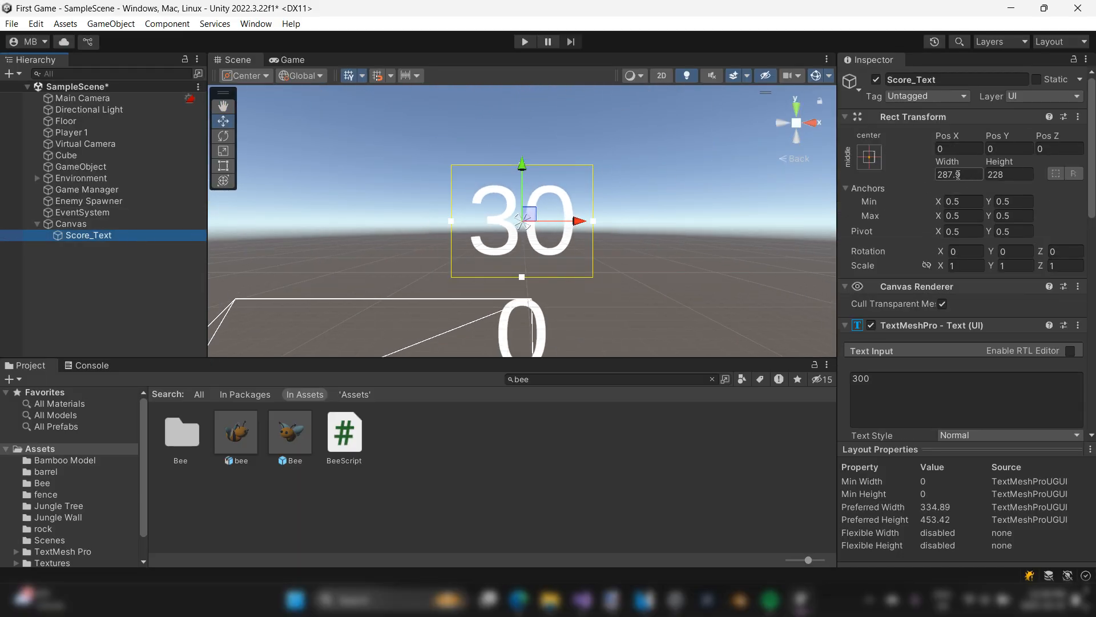
pyautogui.scroll(-3, 713, 173)
pyautogui.moveTo(959, 156); pyautogui.dragTo(858, 163)
# - Try 9999 as Score_Text's content and narrow its box to a width of 523.3
pyautogui.click(896, 378)
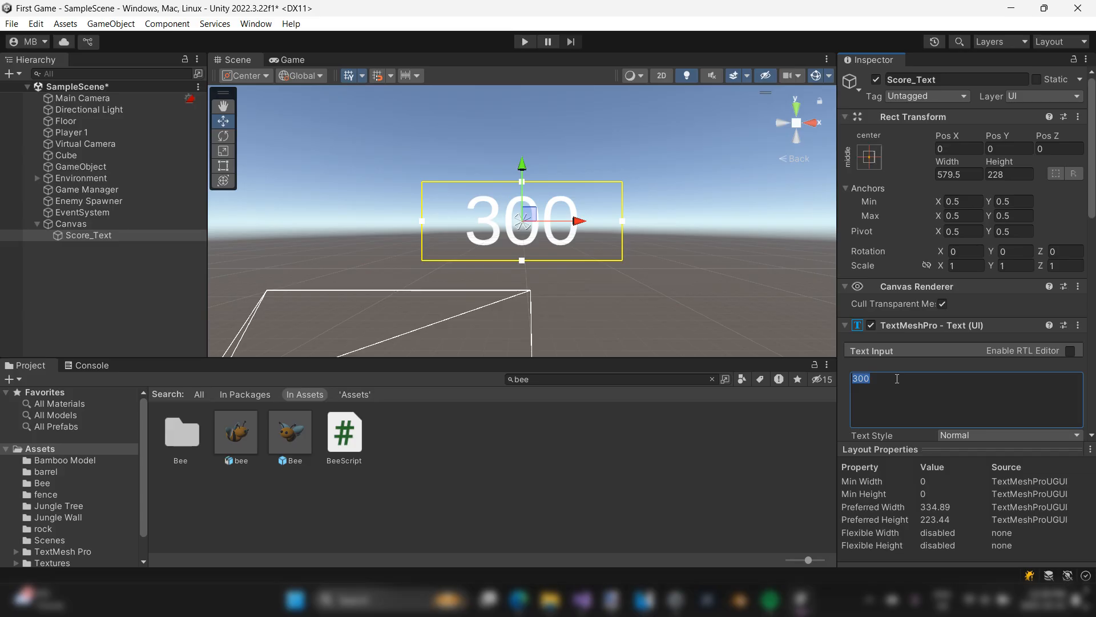
pyautogui.write('9999')
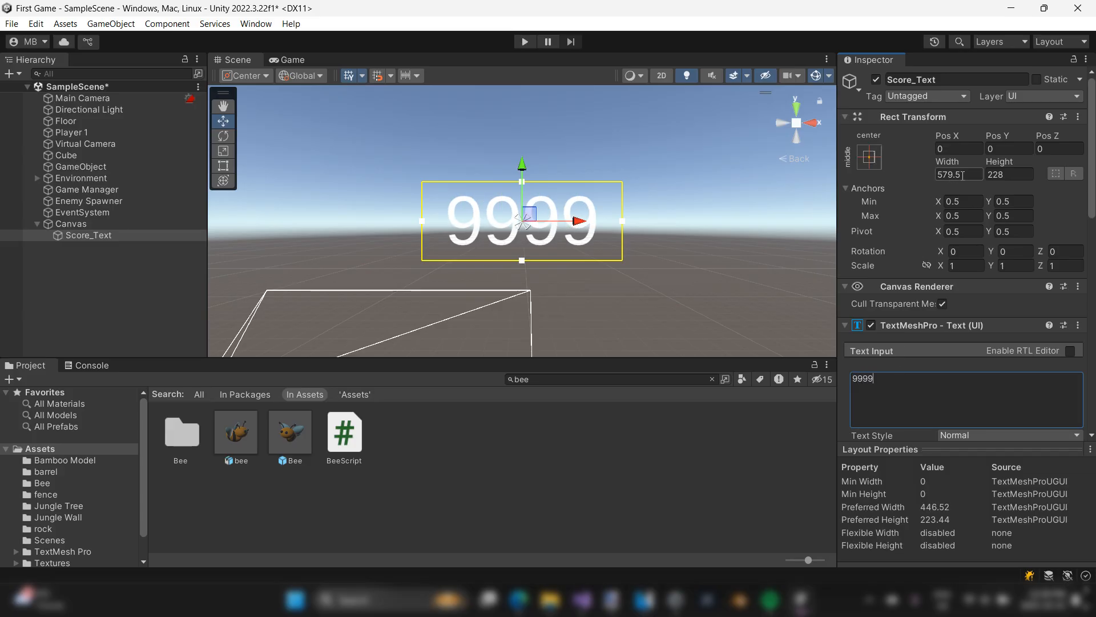
pyautogui.moveTo(961, 162); pyautogui.dragTo(794, 200)
# - Reset Score_Text's content to 0 and move it into the Canvas's upper-left corner at Pos X -687, Pos Y 412
pyautogui.scroll(-3, 666, 251)
pyautogui.click(901, 388)
pyautogui.write('0')
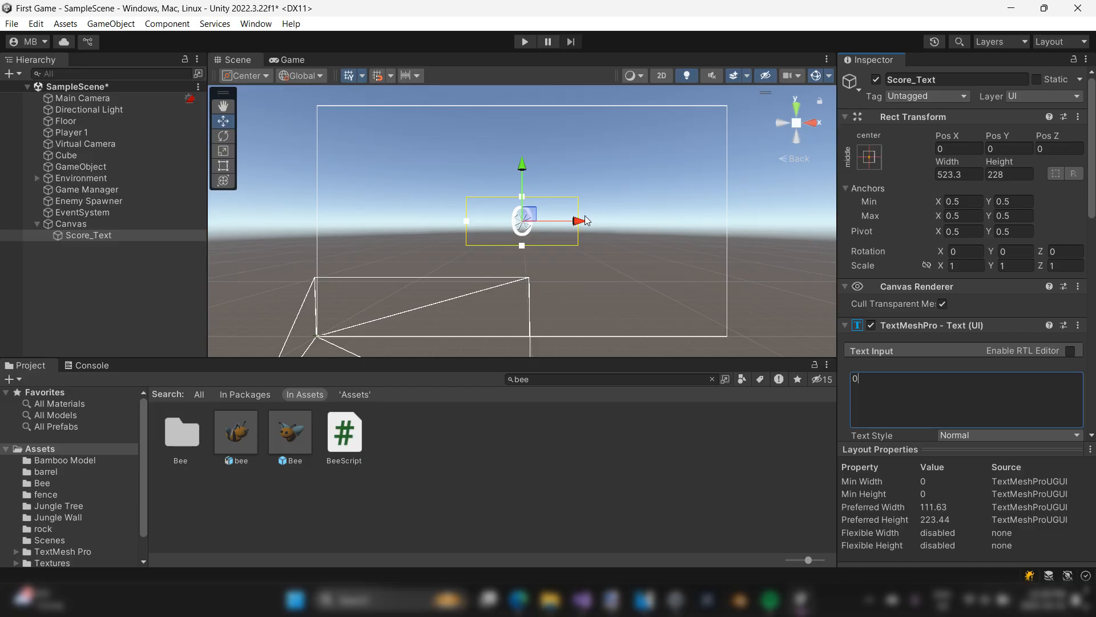
pyautogui.moveTo(581, 226); pyautogui.dragTo(434, 222)
pyautogui.moveTo(375, 171); pyautogui.dragTo(429, 120)
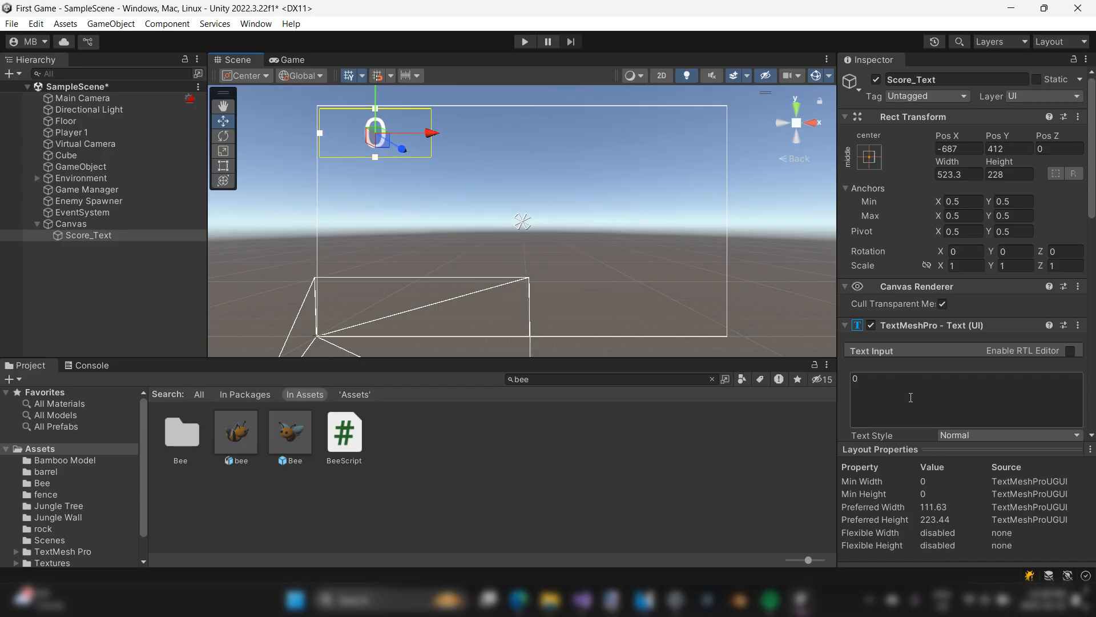
# - Left-align Score_Text's content and shift its box slightly inward to Pos X -661
pyautogui.scroll(-4, 911, 395)
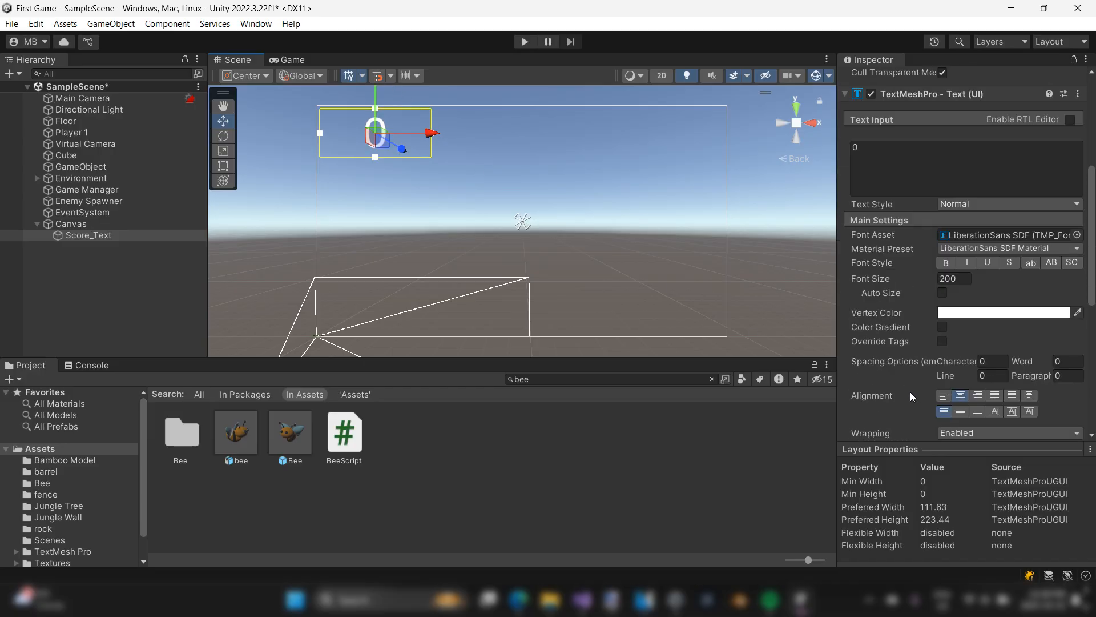
pyautogui.click(950, 395)
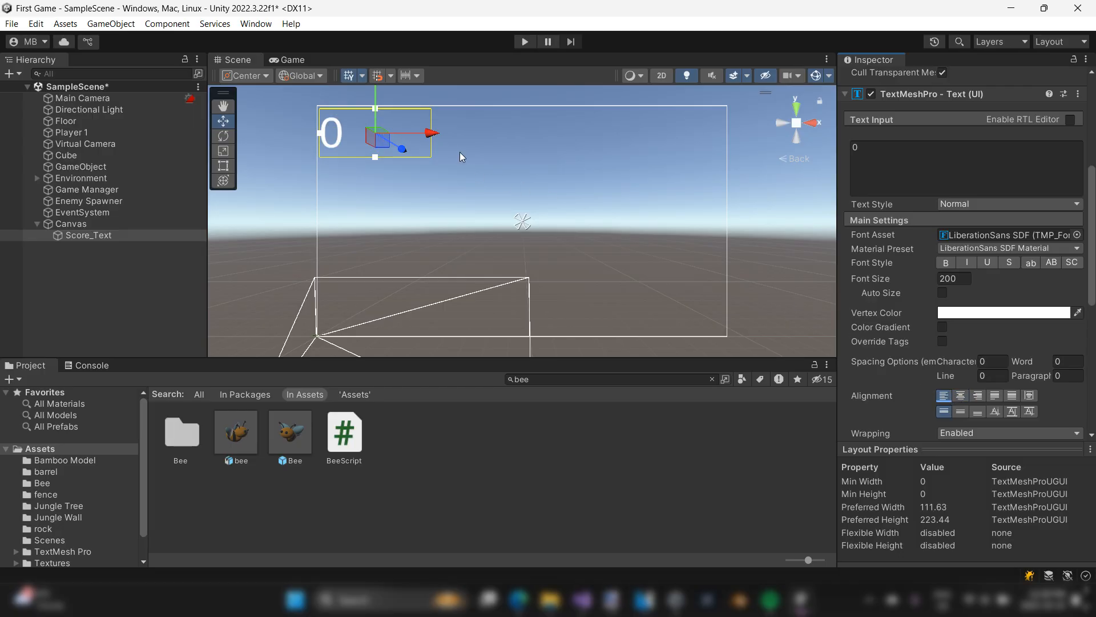
pyautogui.moveTo(437, 136); pyautogui.dragTo(443, 136)
# - Widen Score_Text's box to 1069.4 and reposition it at Pos X -376, using 2 as test content
pyautogui.scroll(4, 980, 118)
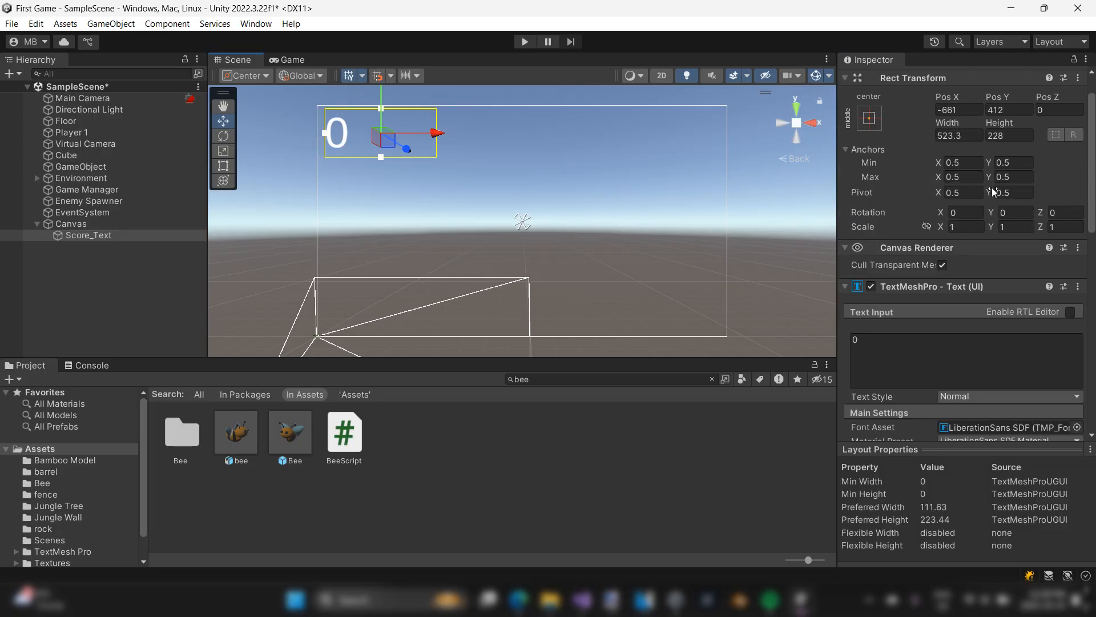
pyautogui.moveTo(960, 123); pyautogui.dragTo(494, 144)
pyautogui.click(898, 348)
pyautogui.press('BackSpace')
pyautogui.write('2')
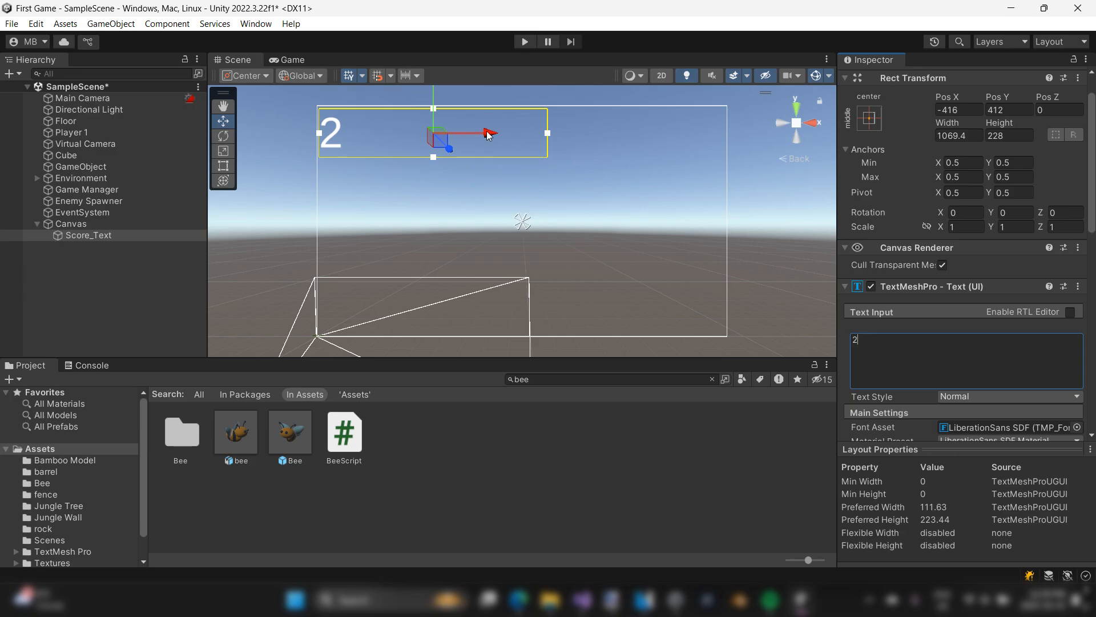
pyautogui.moveTo(497, 136); pyautogui.dragTo(513, 135)
# - Test the widened Score_Text box with 999999999 as content, and restore the content to 0
pyautogui.click(932, 345)
pyautogui.write('999999999')
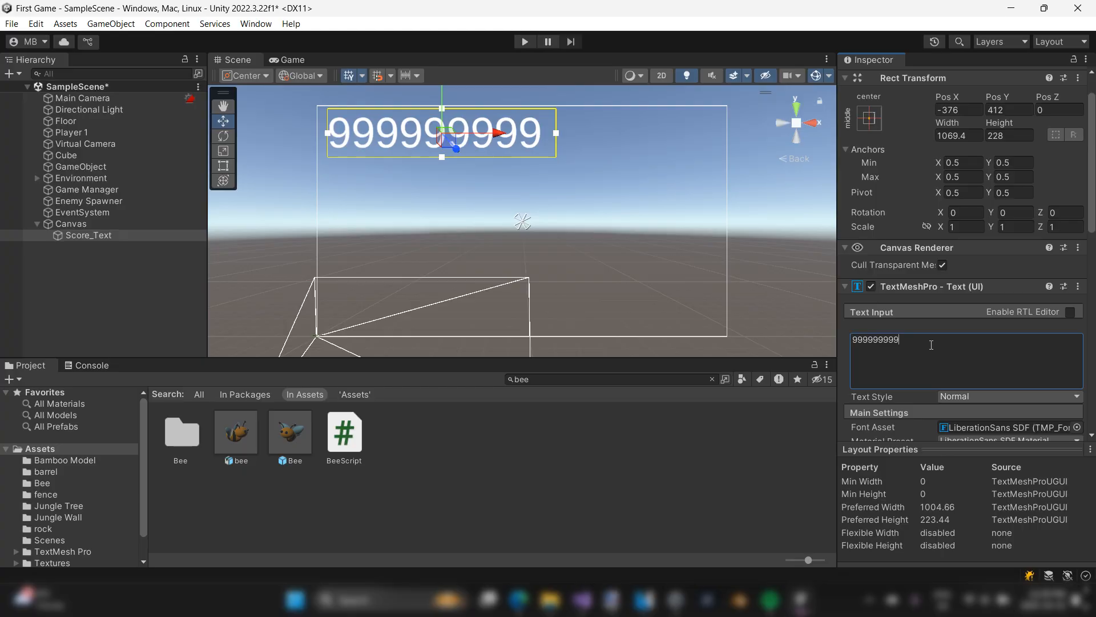
pyautogui.press('BackSpace')
pyautogui.press('BackSpace')
pyautogui.press('BackSpace')
pyautogui.press('BackSpace')
pyautogui.press('BackSpace')
pyautogui.press('BackSpace')
pyautogui.press('BackSpace')
pyautogui.press('BackSpace')
pyautogui.press('BackSpace')
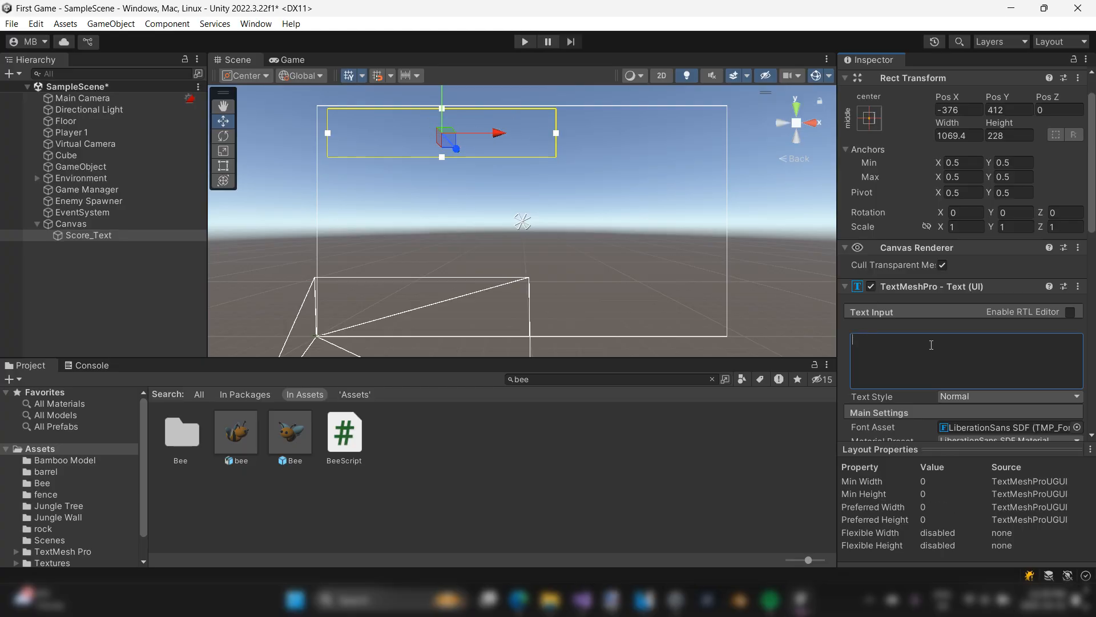
pyautogui.write('0')
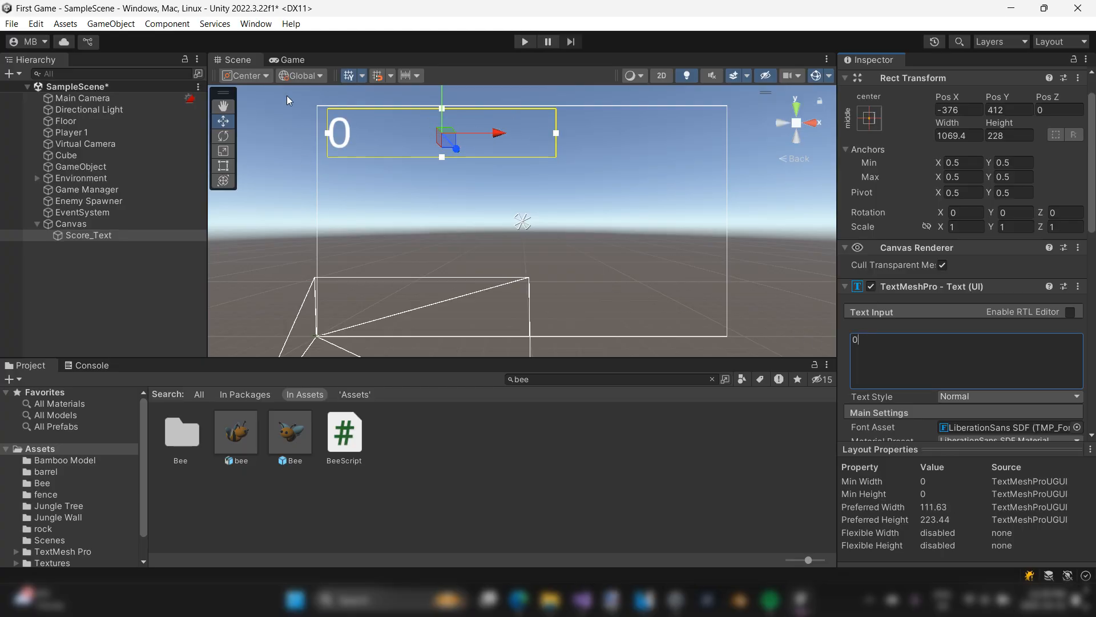
# - Play-test the game in the Game view to check the on-screen score, and stop the test
pyautogui.click(291, 60)
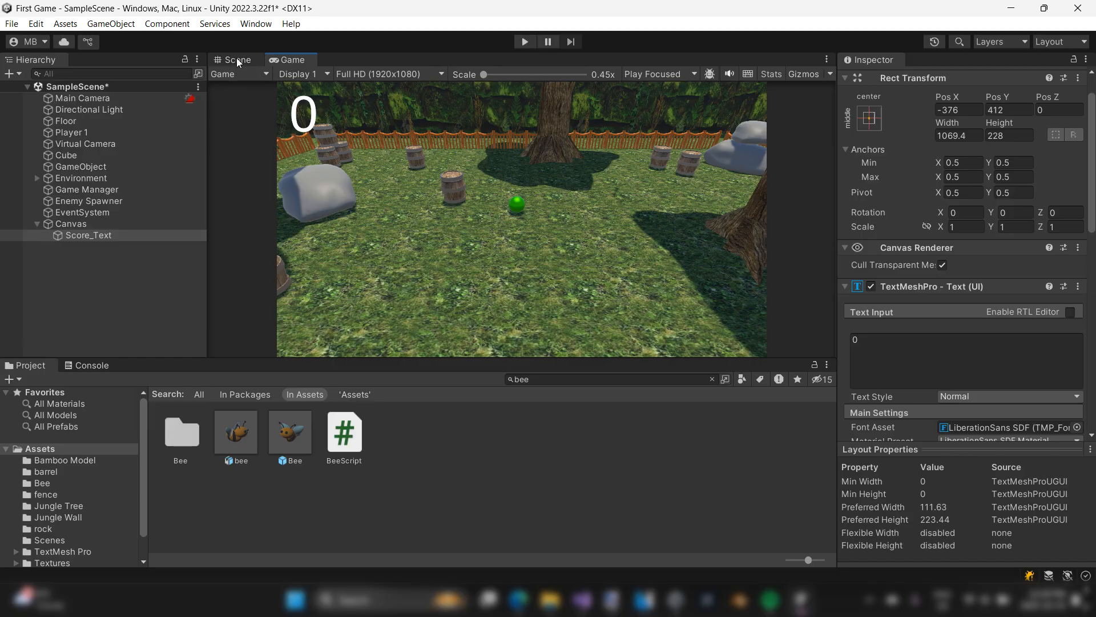
pyautogui.click(525, 42)
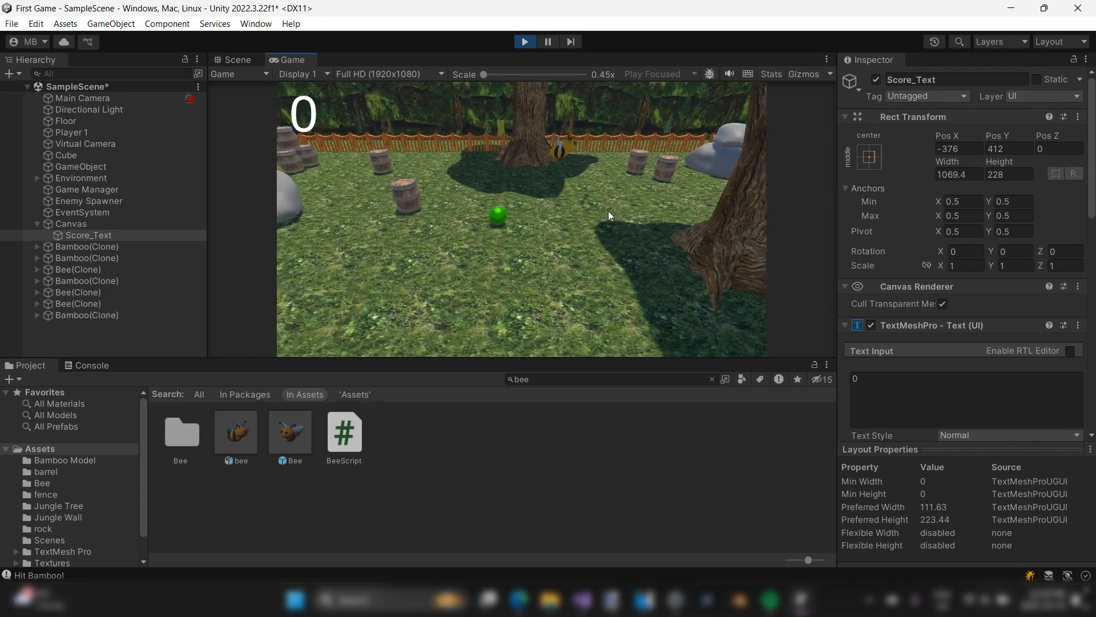
pyautogui.hotkey('ctrl', 'p')
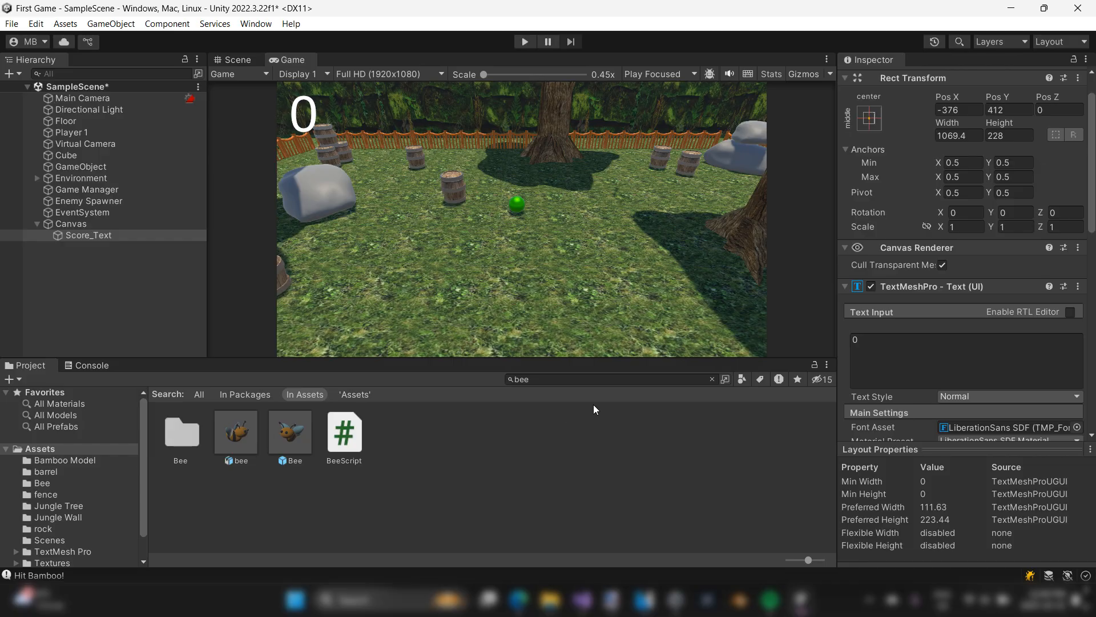
# - Clear the asset search and open Player 1's Collision Handler script for editing in Visual Studio
pyautogui.click(574, 381)
pyautogui.press('BackSpace')
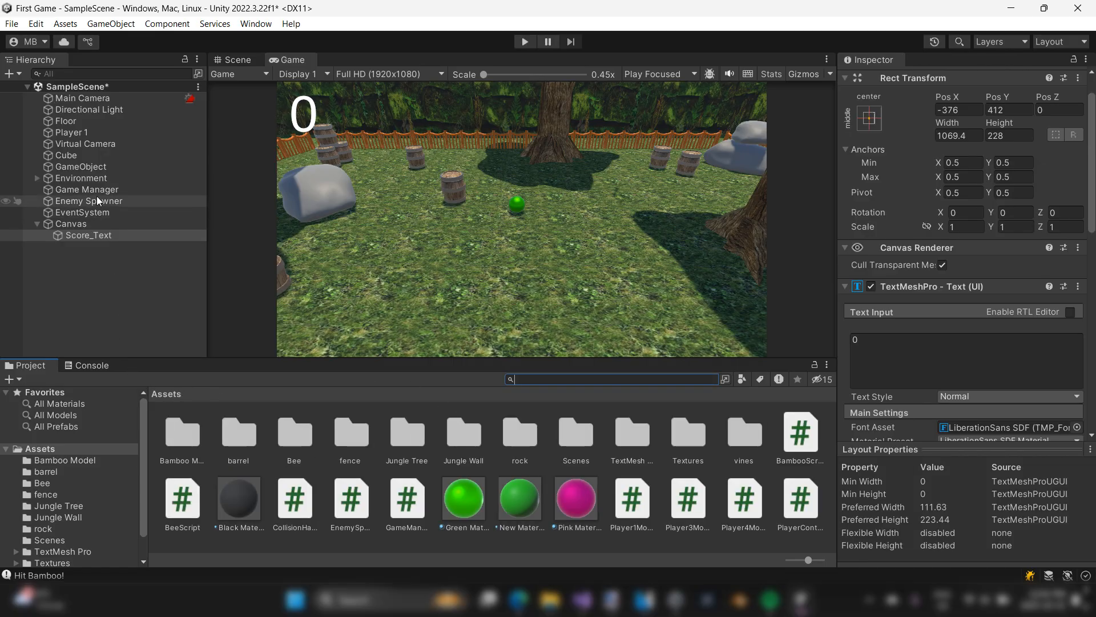
pyautogui.click(86, 135)
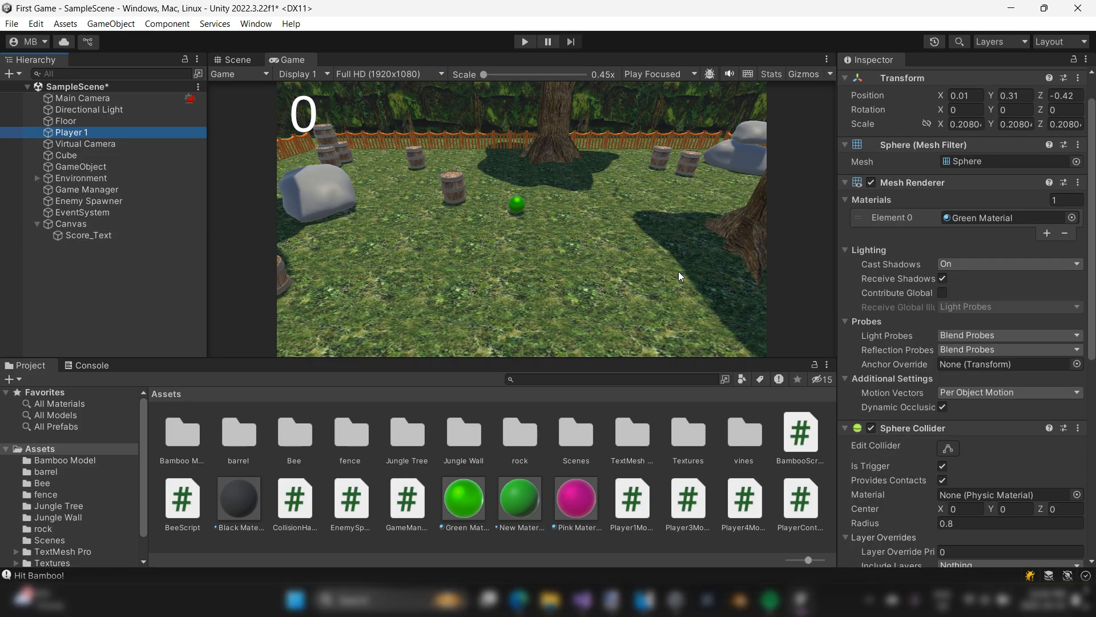
pyautogui.scroll(-3, 1000, 343)
pyautogui.scroll(-8, 992, 339)
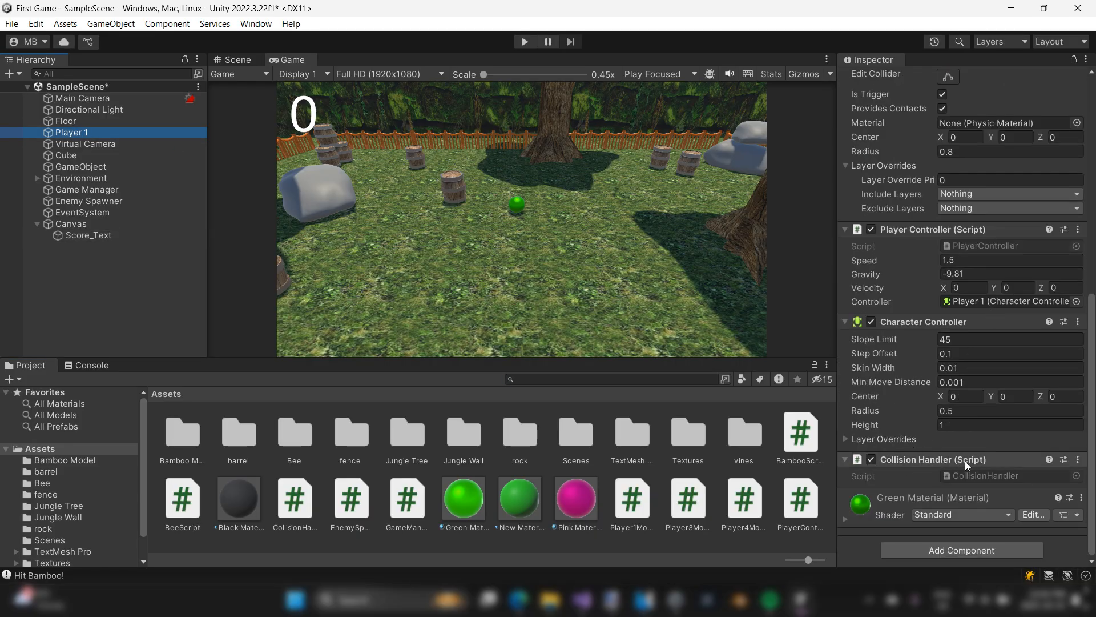
pyautogui.click(1078, 460)
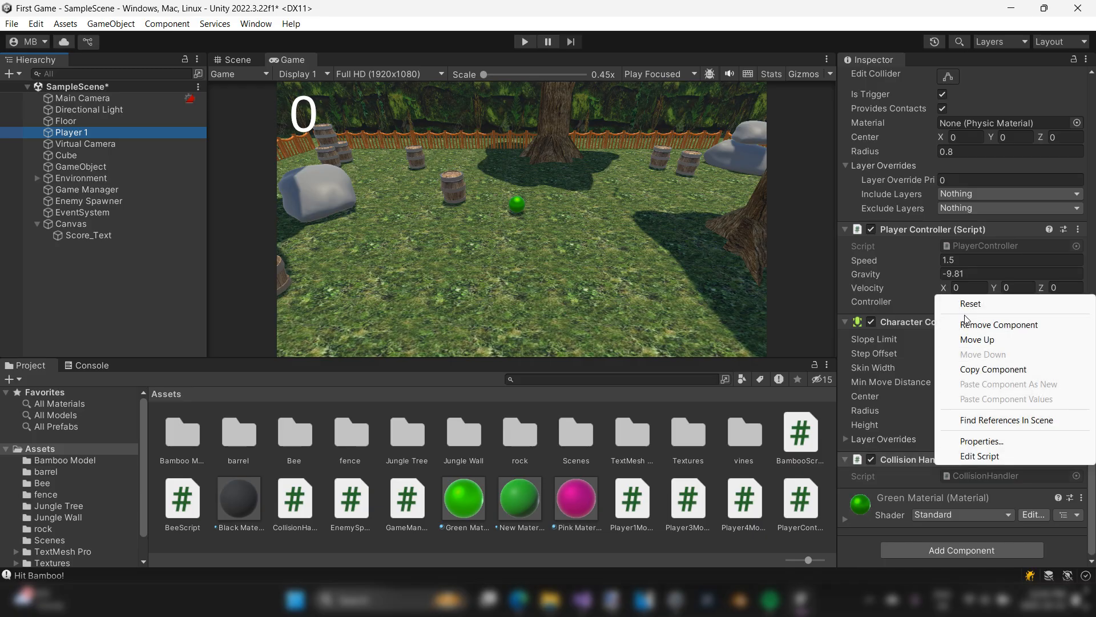
pyautogui.click(1084, 467)
pyautogui.click(1079, 460)
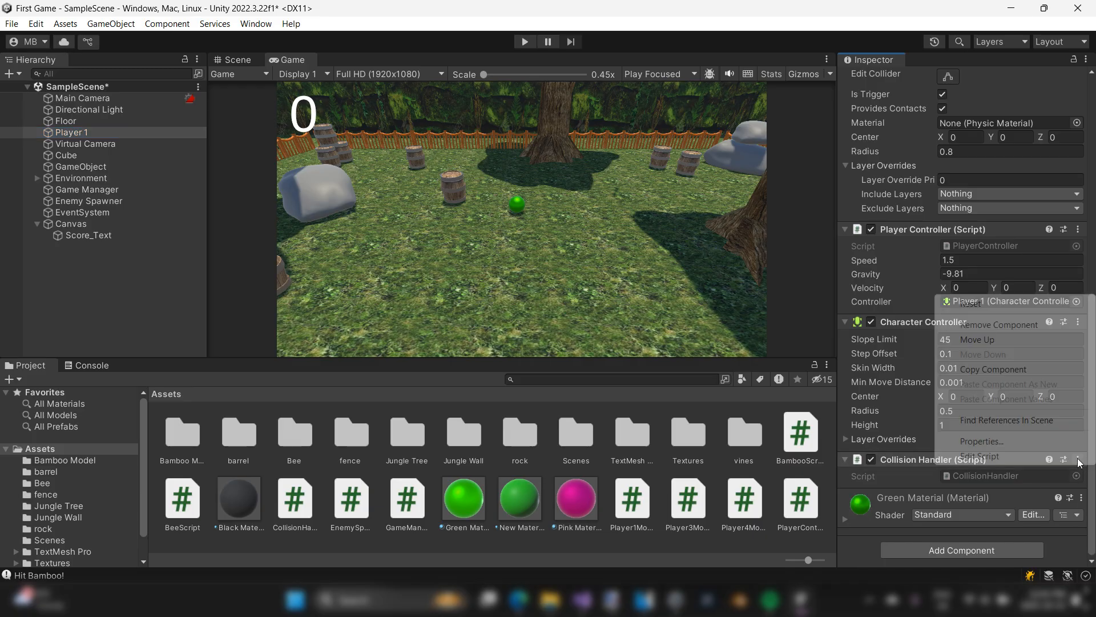
pyautogui.click(980, 456)
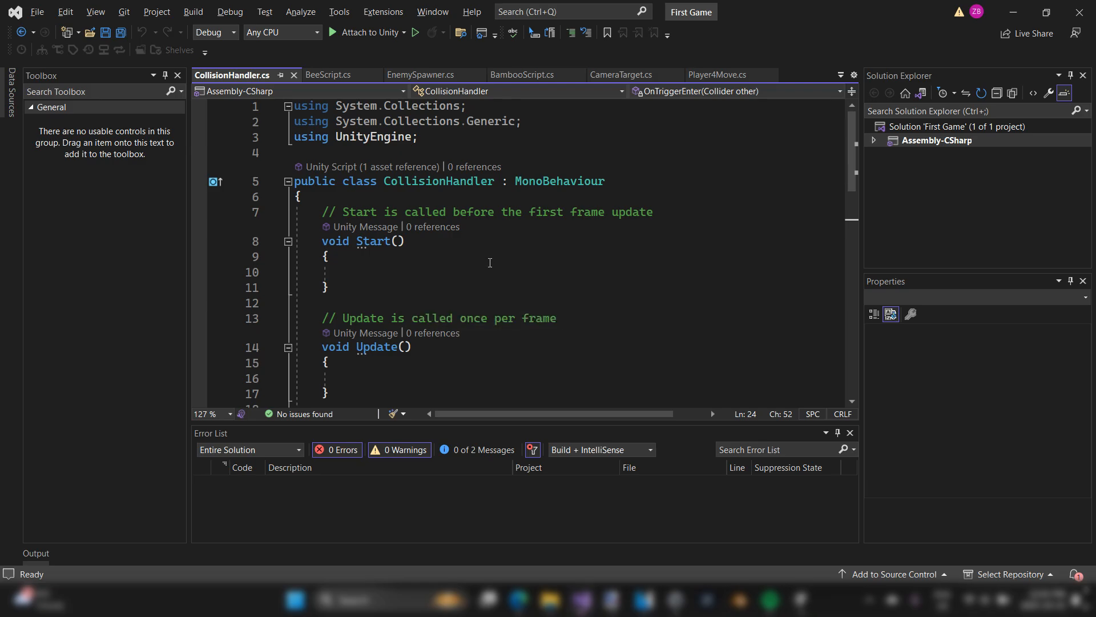
# - Examine the Bamboo tag check and its Destroy call in CollisionHandler's OnTriggerEnter method
pyautogui.scroll(-5, 490, 257)
pyautogui.click(488, 222)
pyautogui.keyDown('ctrl'); pyautogui.scroll(-4, 563, 223); pyautogui.keyUp('ctrl')
pyautogui.click(454, 235)
pyautogui.moveTo(311, 267); pyautogui.dragTo(267, 184)
pyautogui.keyDown('ctrl'); pyautogui.scroll(1, 413, 238); pyautogui.keyUp('ctrl')
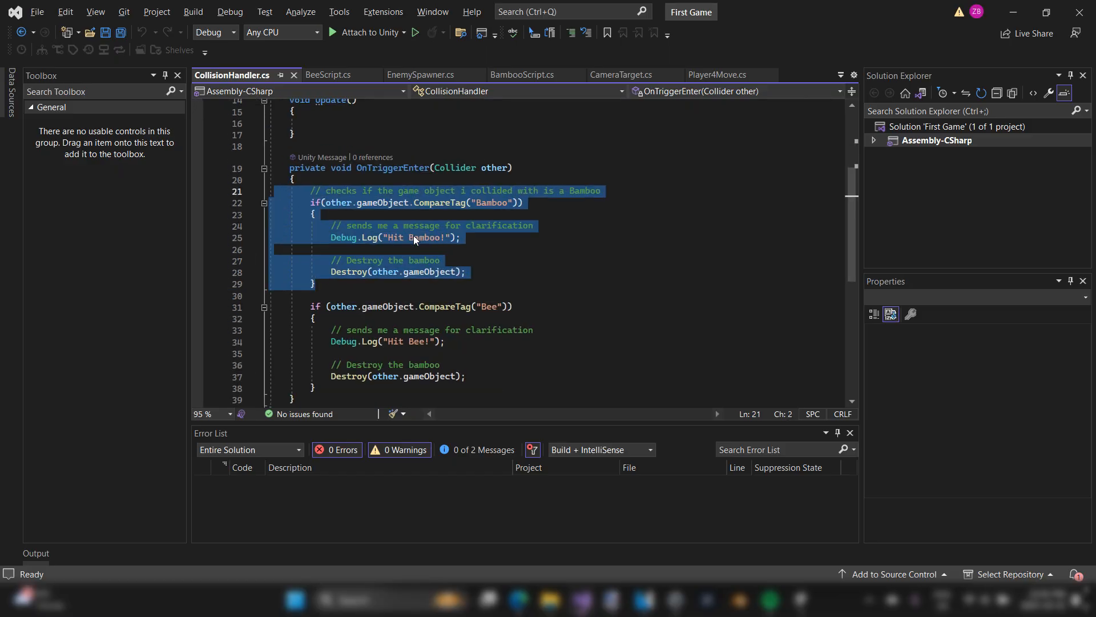
pyautogui.keyDown('ctrl'); pyautogui.scroll(2, 414, 239); pyautogui.keyUp('ctrl')
pyautogui.moveTo(553, 311); pyautogui.dragTo(360, 309)
pyautogui.click(618, 312)
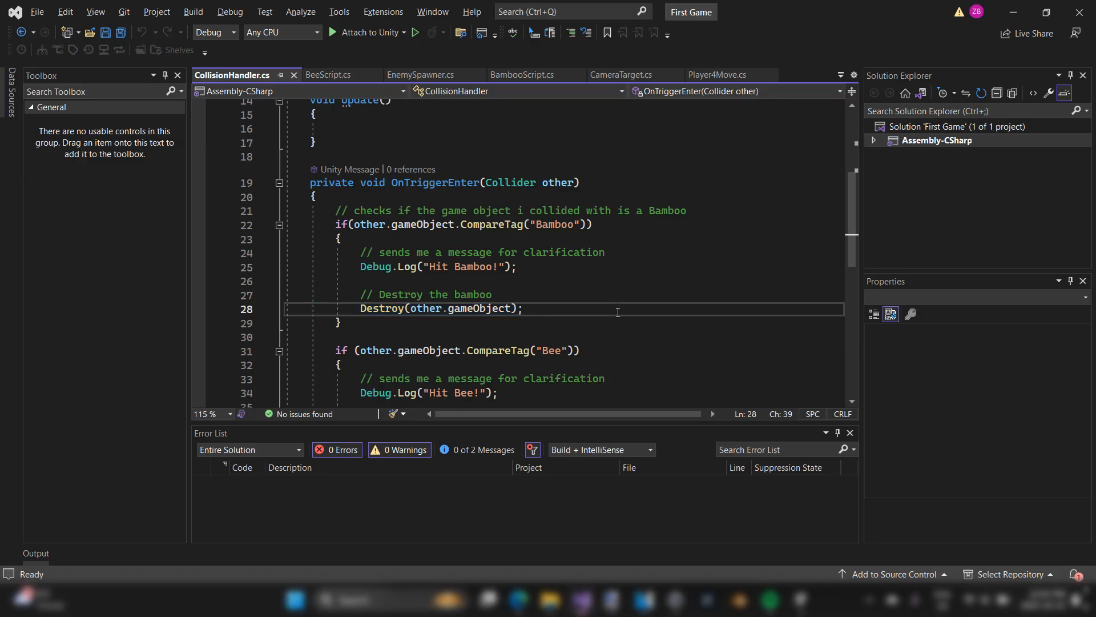
# - Add the comment "// I want to award my player a point" above the Bamboo check in OnTriggerEnter
pyautogui.click(399, 197)
pyautogui.press('Return')
pyautogui.press('Return')
pyautogui.write('// I want to award')
pyautogui.press('BackSpace')
pyautogui.press('BackSpace')
pyautogui.press('BackSpace')
pyautogui.press('BackSpace')
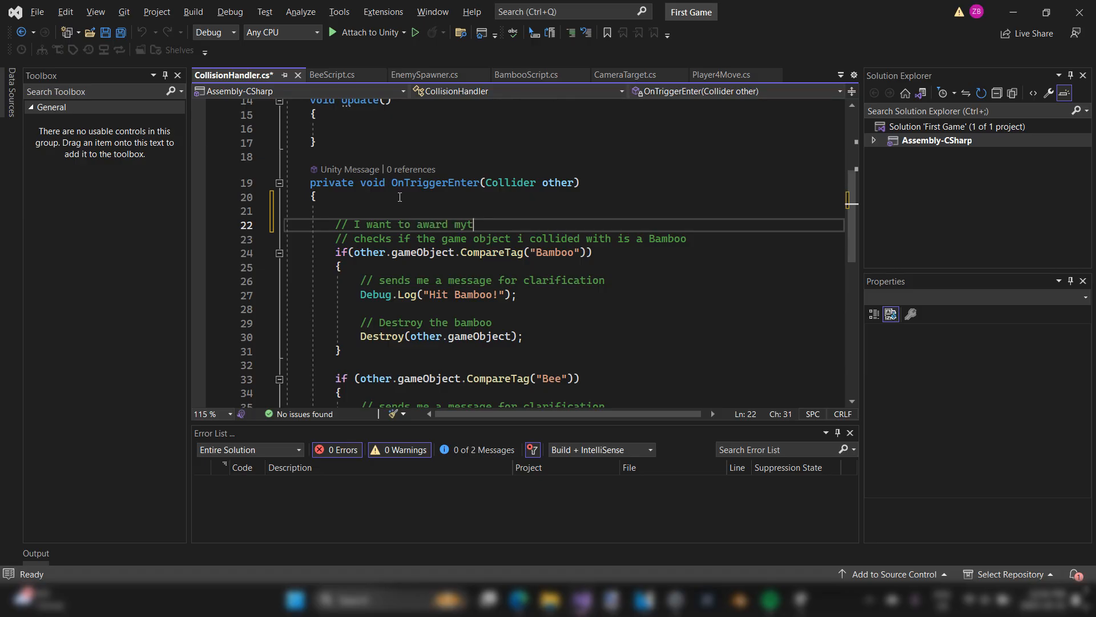
pyautogui.write('player a point')
pyautogui.doubleClick(473, 295)
pyautogui.click(500, 348)
# - Switch to Unity to inspect Score_Text's components, and return to the start of CollisionHandler.cs in Visual Studio
pyautogui.hotkey('alt', 'Tab')
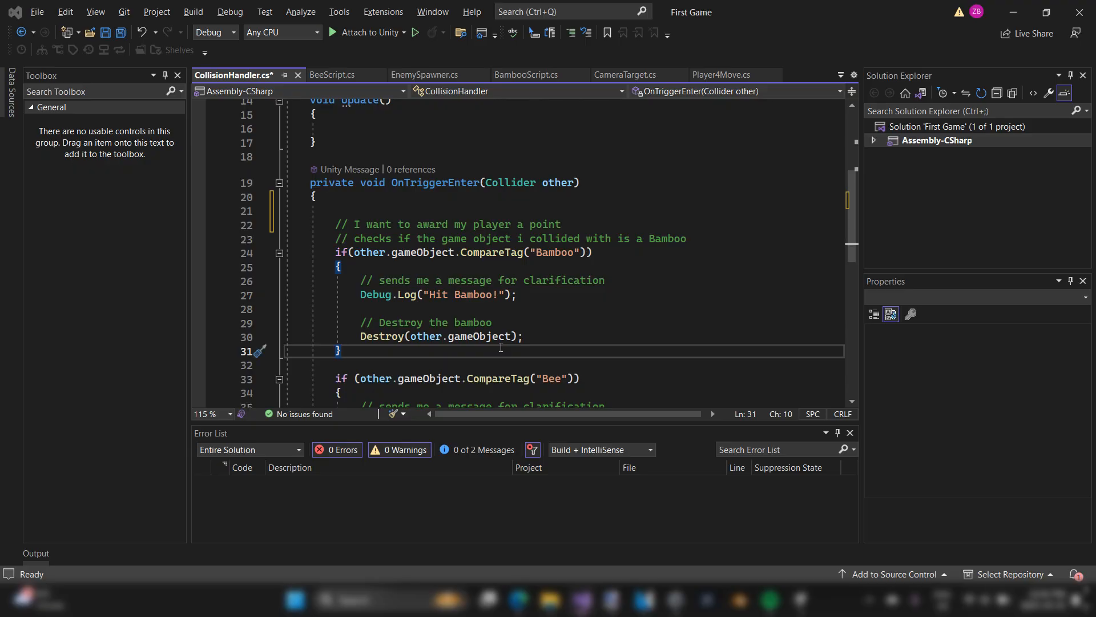
pyautogui.click(91, 235)
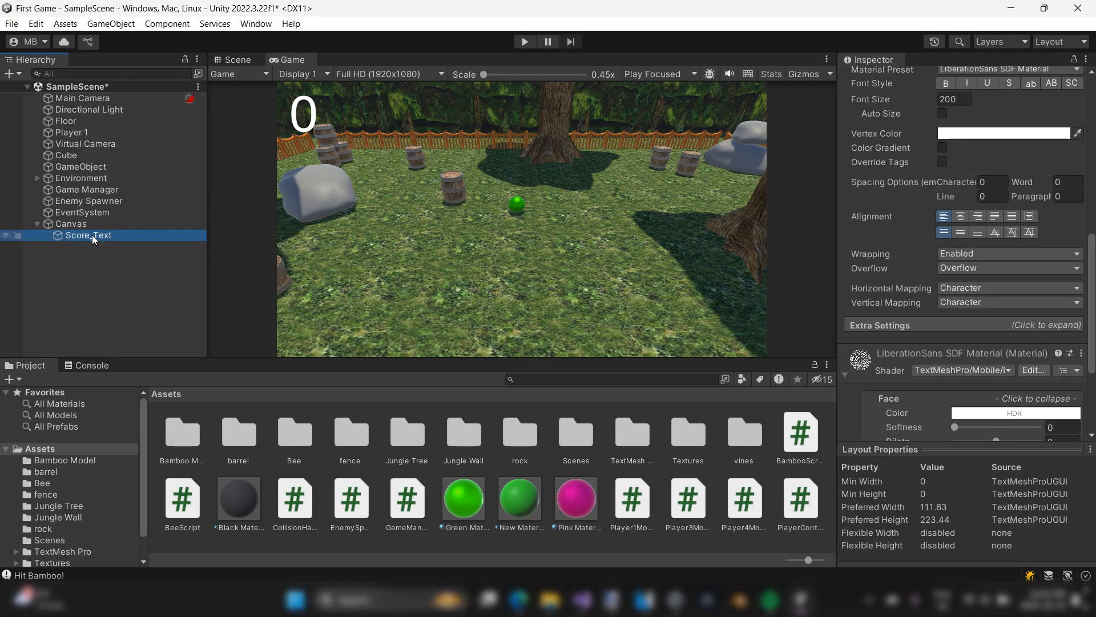
pyautogui.scroll(15, 963, 182)
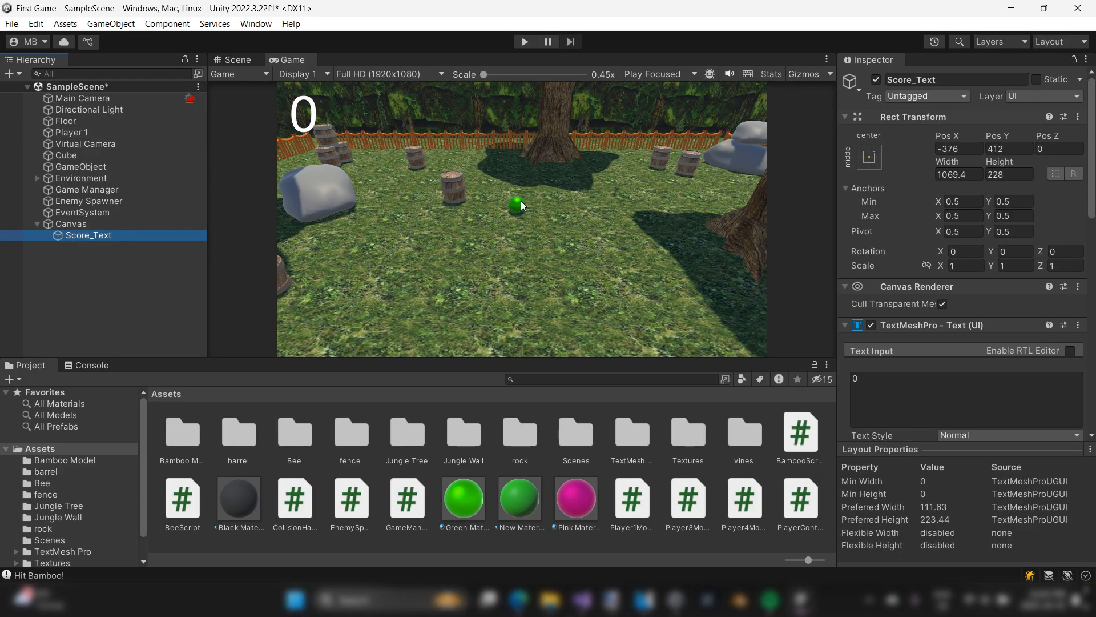
pyautogui.hotkey('alt', 'Tab')
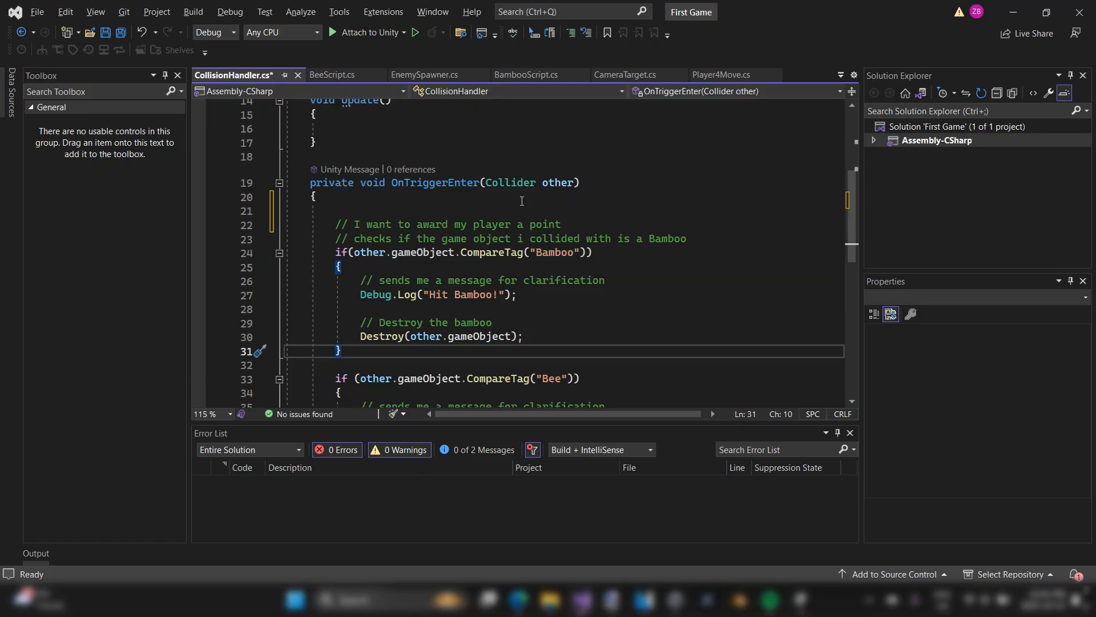
pyautogui.scroll(5, 473, 316)
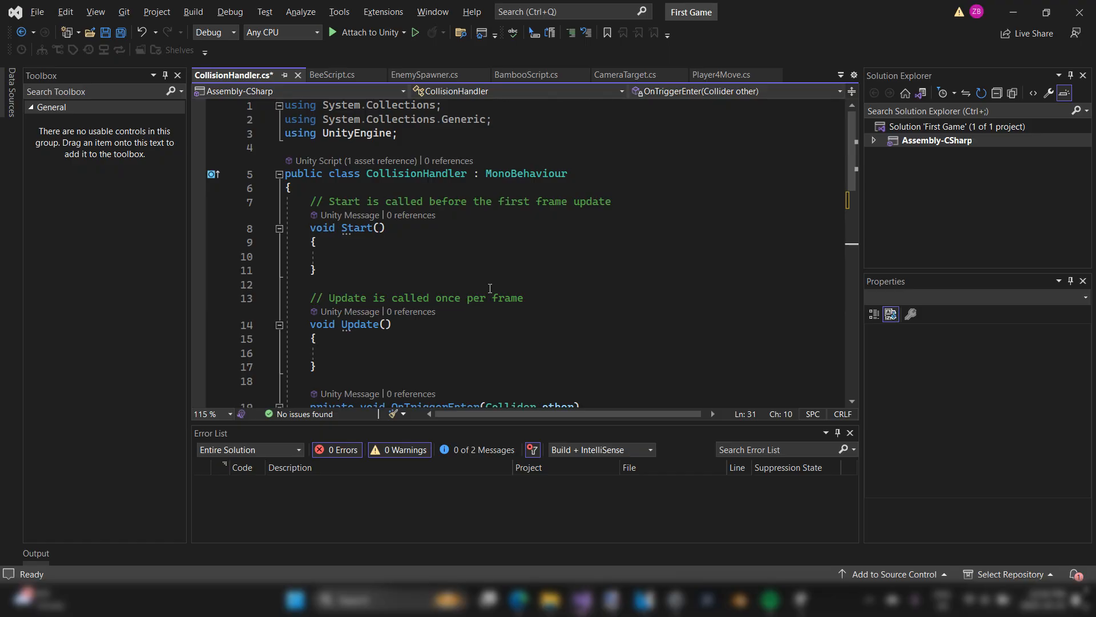
# - Review the variable declarations in BambooScript.cs and the public GameObject bee declaration in EnemySpawner.cs
pyautogui.click(529, 77)
pyautogui.scroll(7, 506, 194)
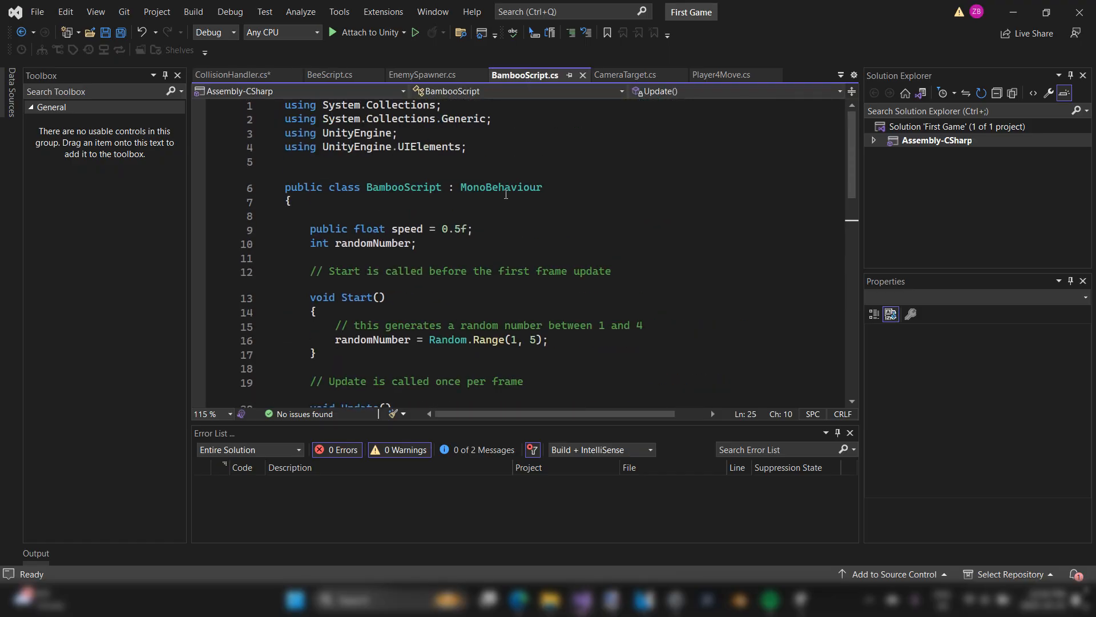
pyautogui.moveTo(417, 243); pyautogui.dragTo(289, 231)
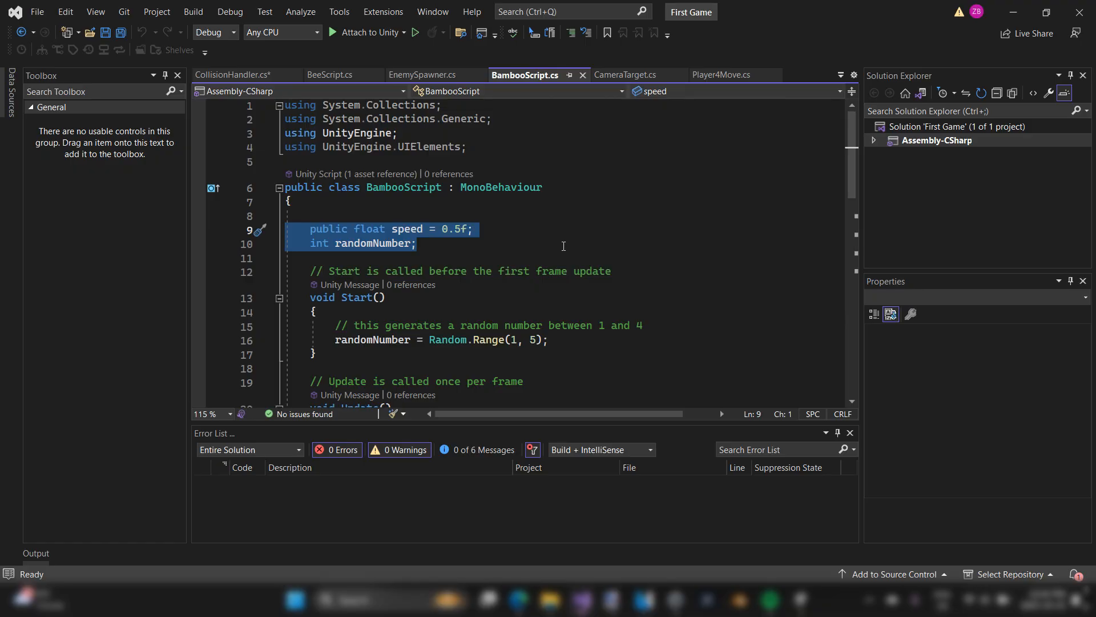
pyautogui.click(427, 78)
pyautogui.scroll(10, 497, 213)
pyautogui.click(500, 219)
pyautogui.hotkey('shift', 'Home')
pyautogui.hotkey('shift', 'Home')
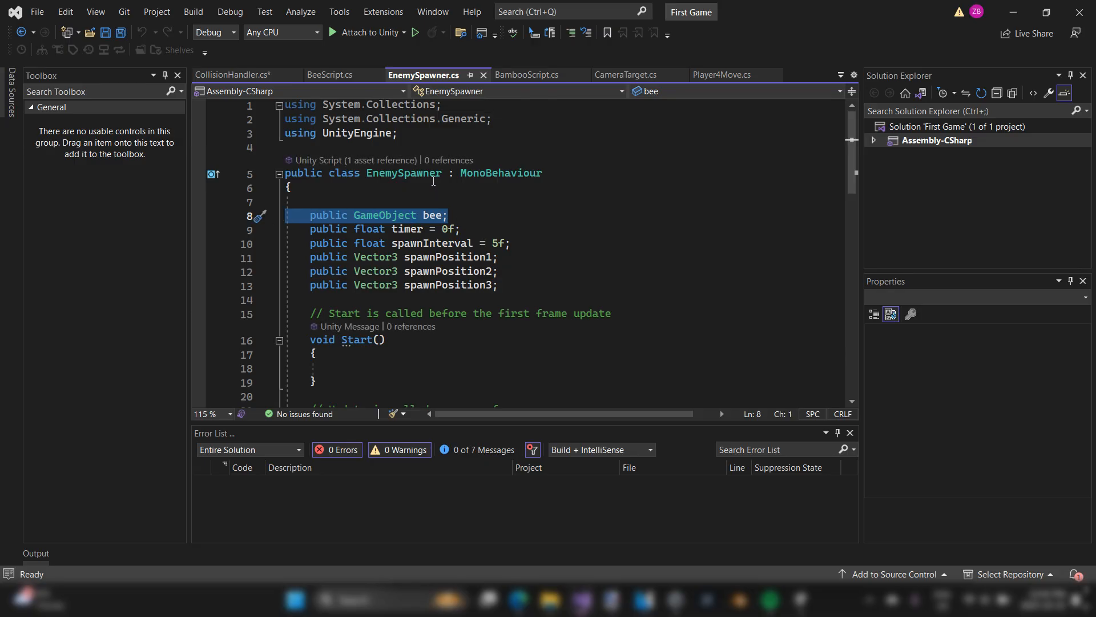
pyautogui.doubleClick(402, 217)
pyautogui.moveTo(457, 217); pyautogui.dragTo(287, 217)
pyautogui.moveTo(471, 220); pyautogui.dragTo(311, 217)
# - Insert blank lines for a new variable directly after the opening brace of the CollisionHandler class
pyautogui.click(245, 74)
pyautogui.click(389, 190)
pyautogui.press('Return')
pyautogui.press('Return')
pyautogui.press('Return')
pyautogui.press('Up')
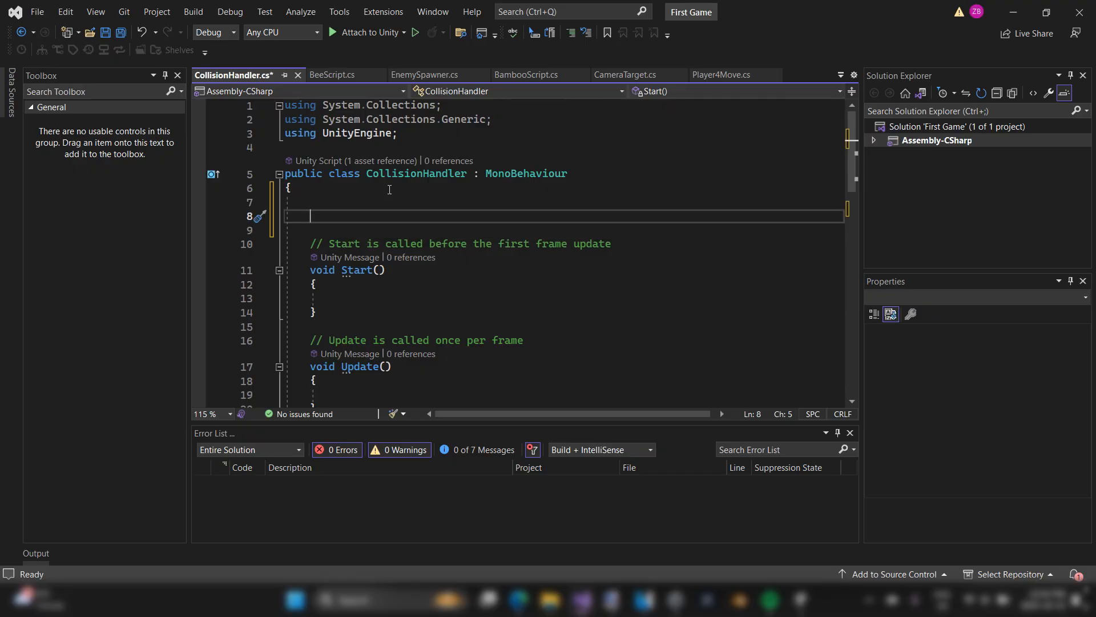
# - Switch to Unity to look at the Score_Text object under Canvas, and return to Visual Studio
pyautogui.hotkey('alt', 'Tab')
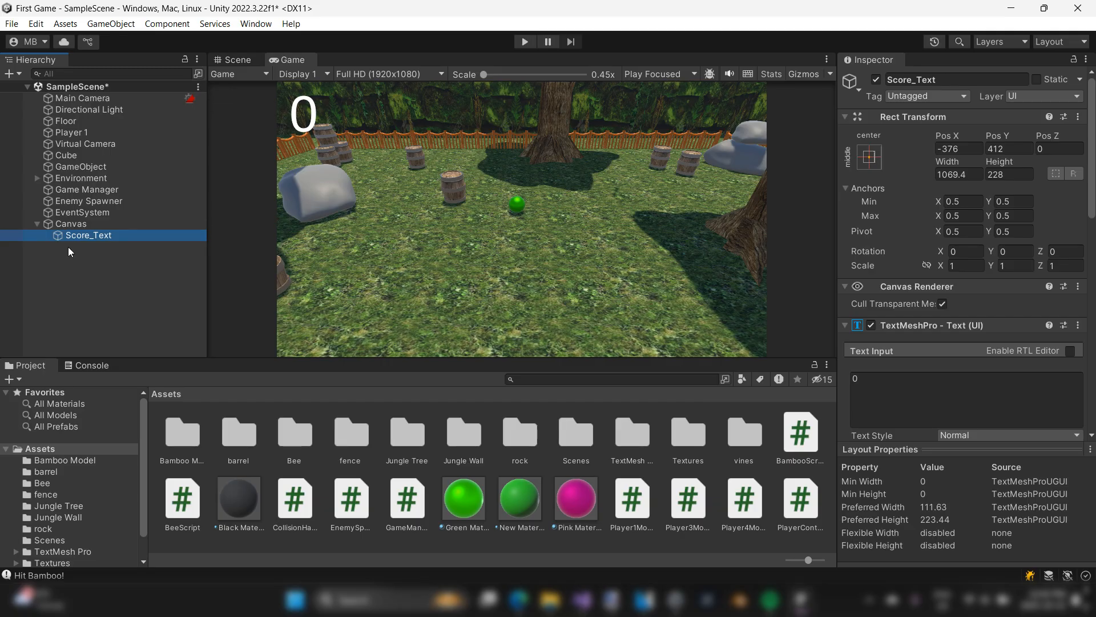
pyautogui.click(101, 234)
pyautogui.click(98, 264)
pyautogui.click(89, 237)
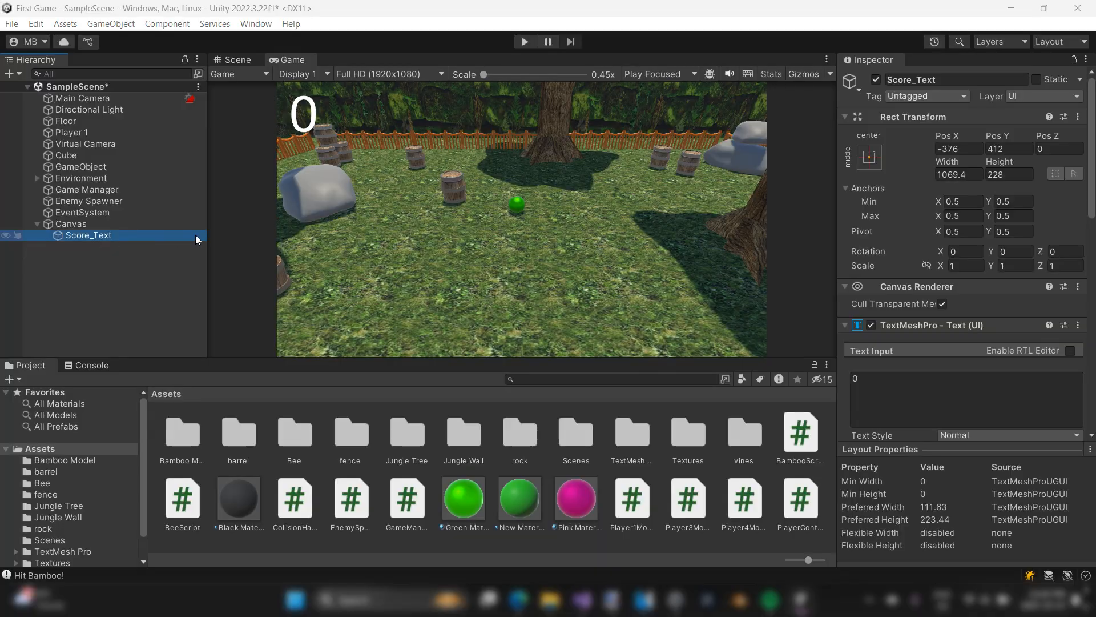
pyautogui.hotkey('alt', 'Tab')
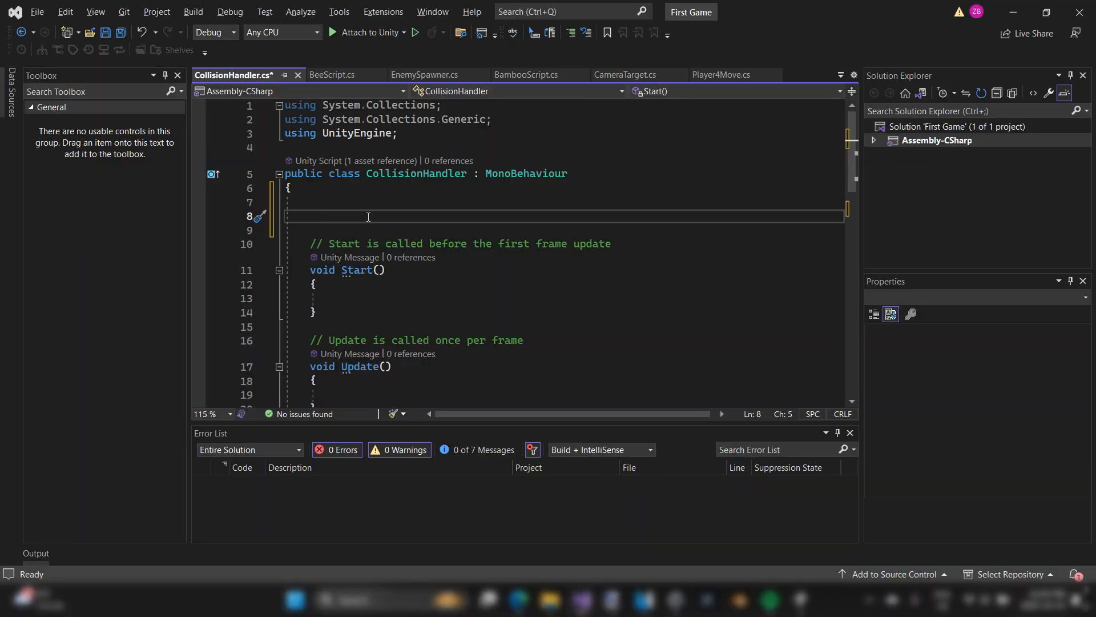
# - Begin a declaration reading "public Score_Text" on the blank line at the start of the CollisionHandler class
pyautogui.write('public ')
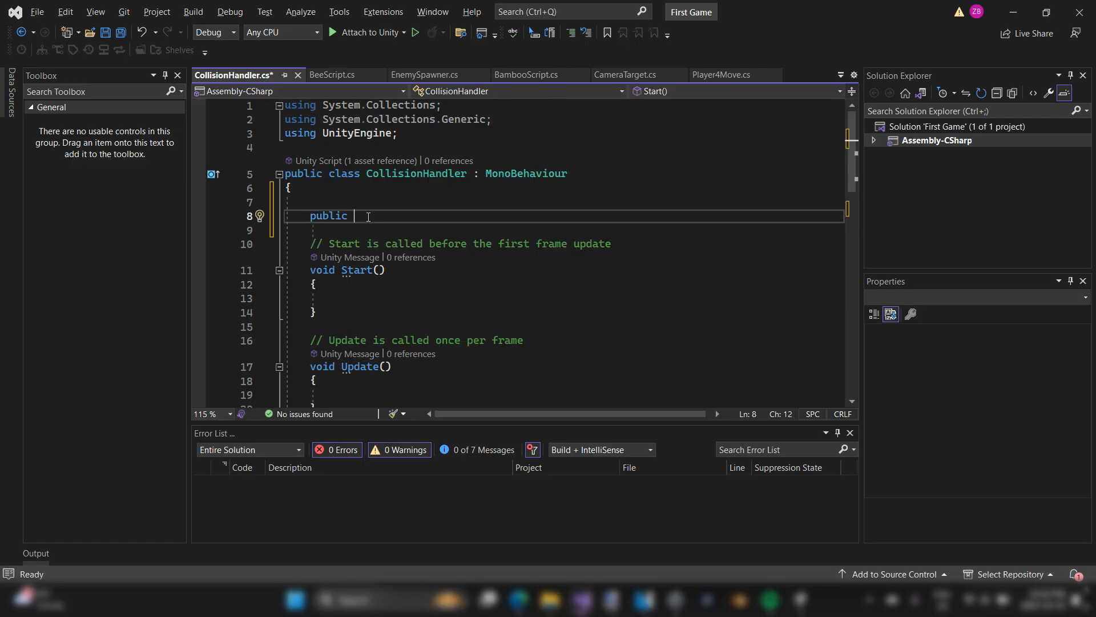
pyautogui.write('score')
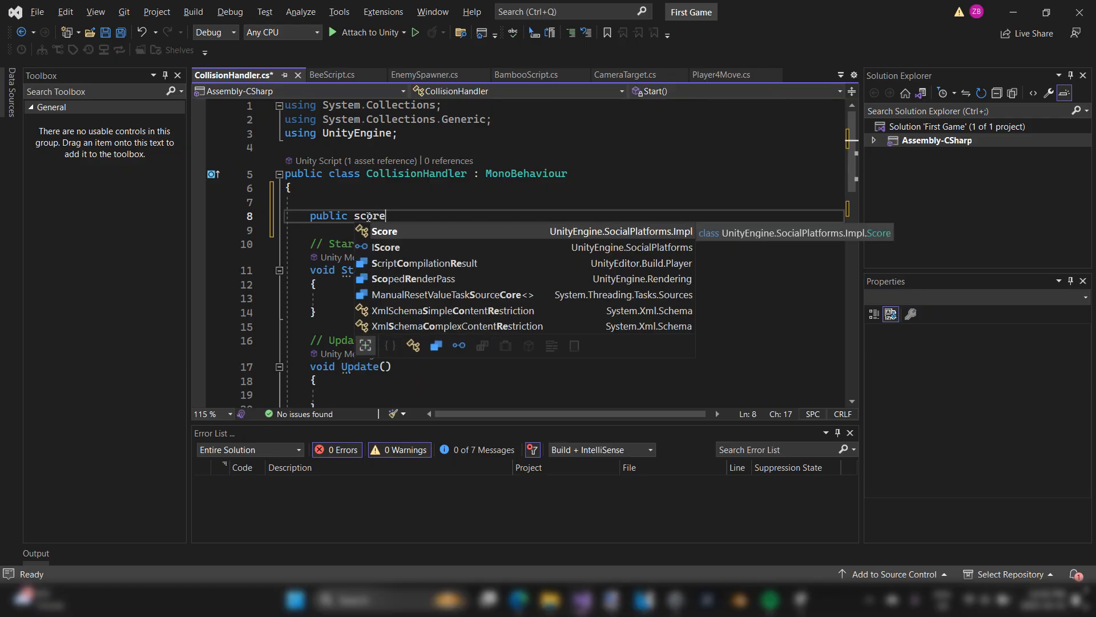
pyautogui.write('_text')
pyautogui.press('BackSpace')
pyautogui.press('BackSpace')
pyautogui.press('BackSpace')
pyautogui.press('BackSpace')
pyautogui.press('BackSpace')
pyautogui.press('BackSpace')
pyautogui.press('BackSpace')
pyautogui.press('BackSpace')
pyautogui.press('BackSpace')
pyautogui.press('BackSpace')
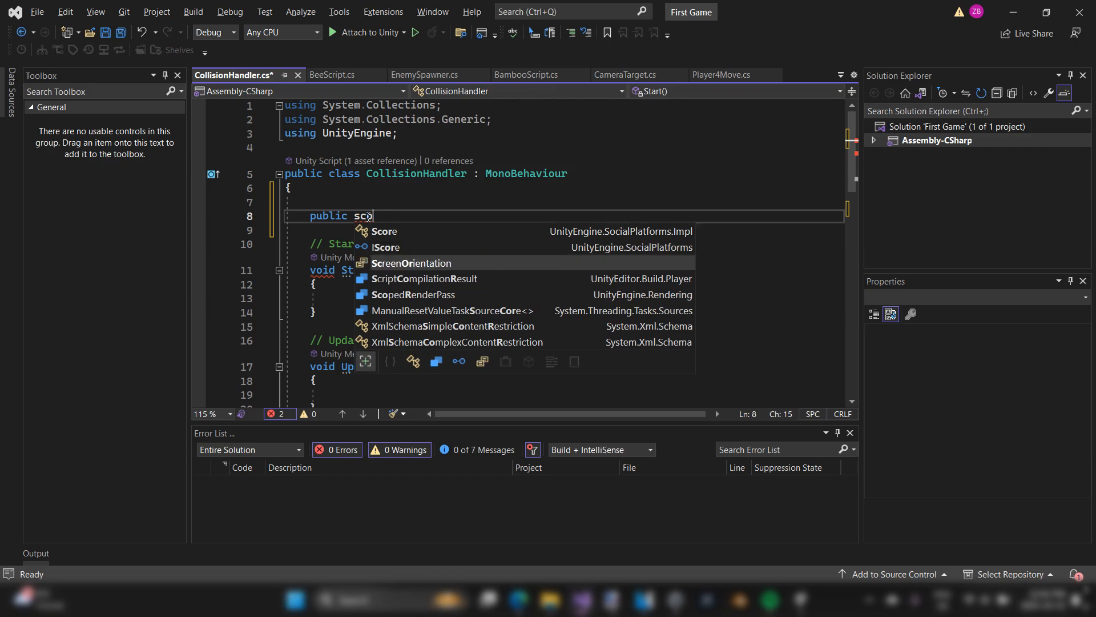
pyautogui.write('Sco')
pyautogui.press('BackSpace')
pyautogui.write('ore_Text')
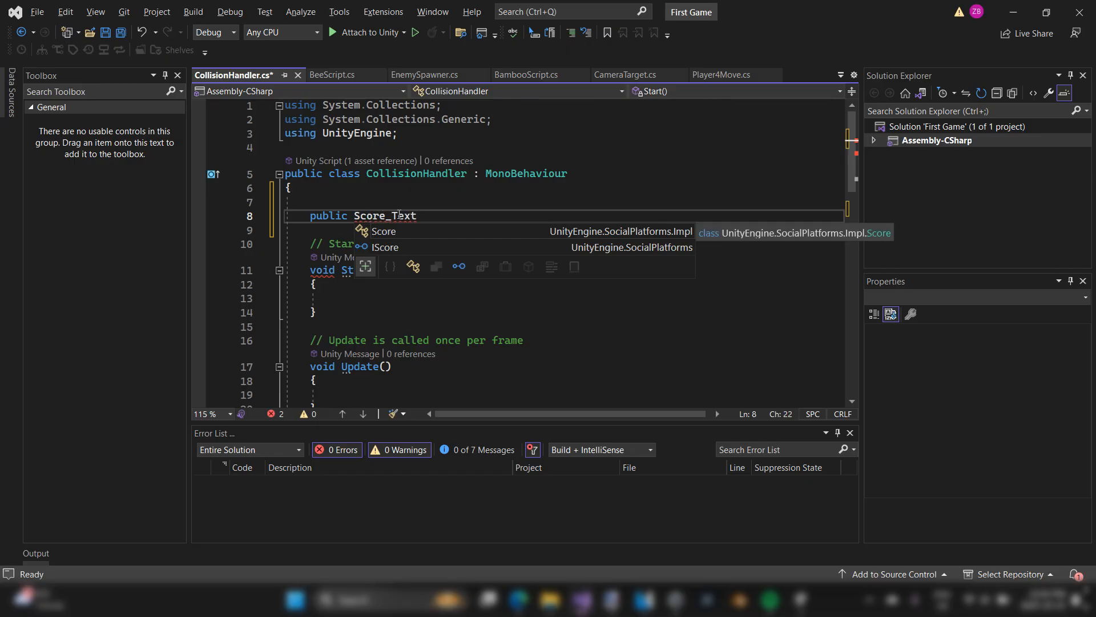
# - Compare the declaration's name with the Score_Text object in Unity's hierarchy, and return to Visual Studio
pyautogui.hotkey('alt', 'Tab')
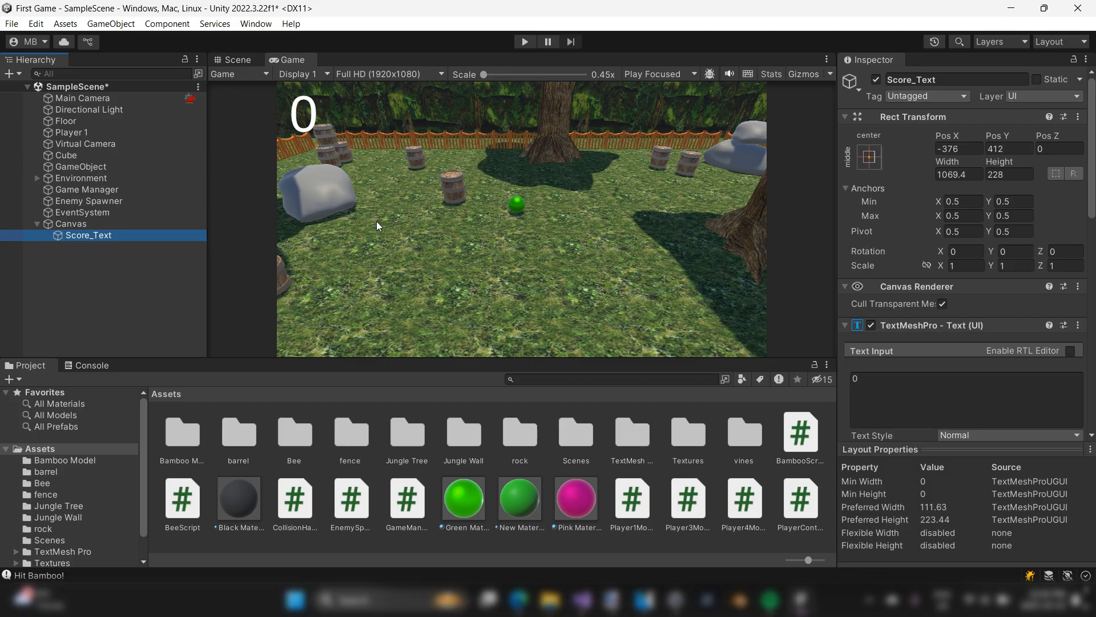
pyautogui.click(114, 258)
pyautogui.click(153, 237)
pyautogui.hotkey('alt', 'Tab')
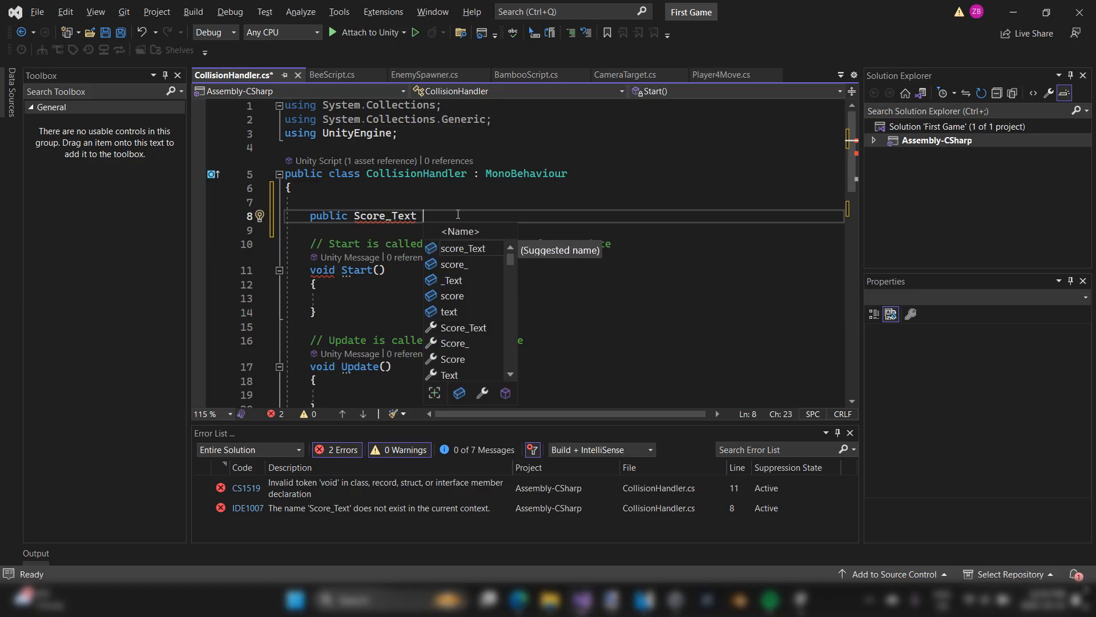
# - Add a space before Score_Text in the declaration to make room for the variable type after public
pyautogui.click(354, 216)
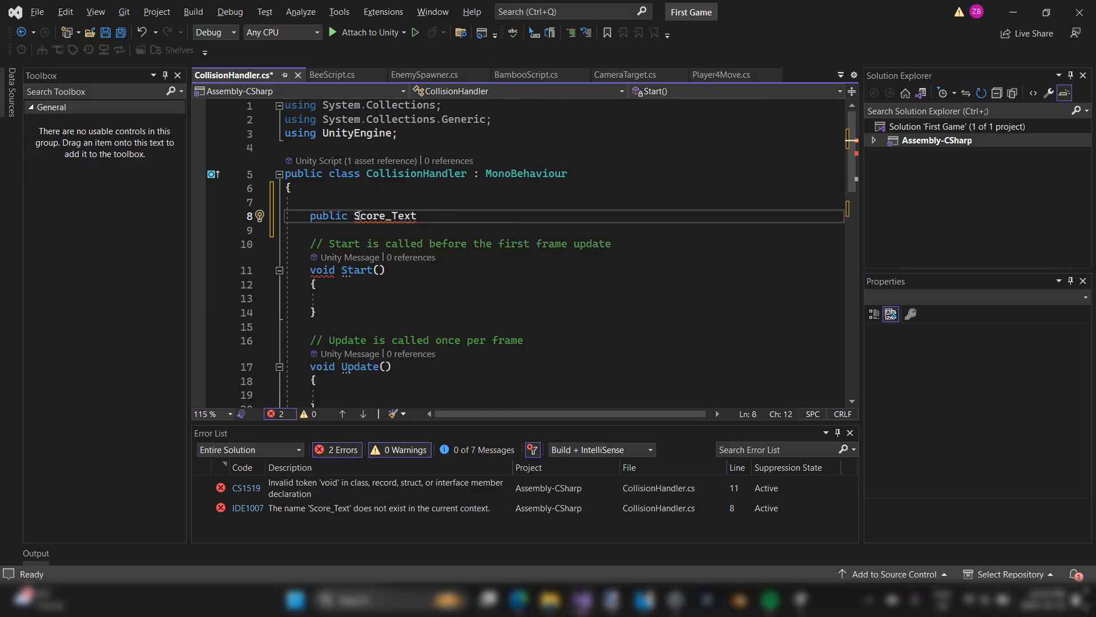
pyautogui.moveTo(358, 216); pyautogui.dragTo(418, 218)
pyautogui.click(428, 222)
pyautogui.hotkey('alt', 'Tab')
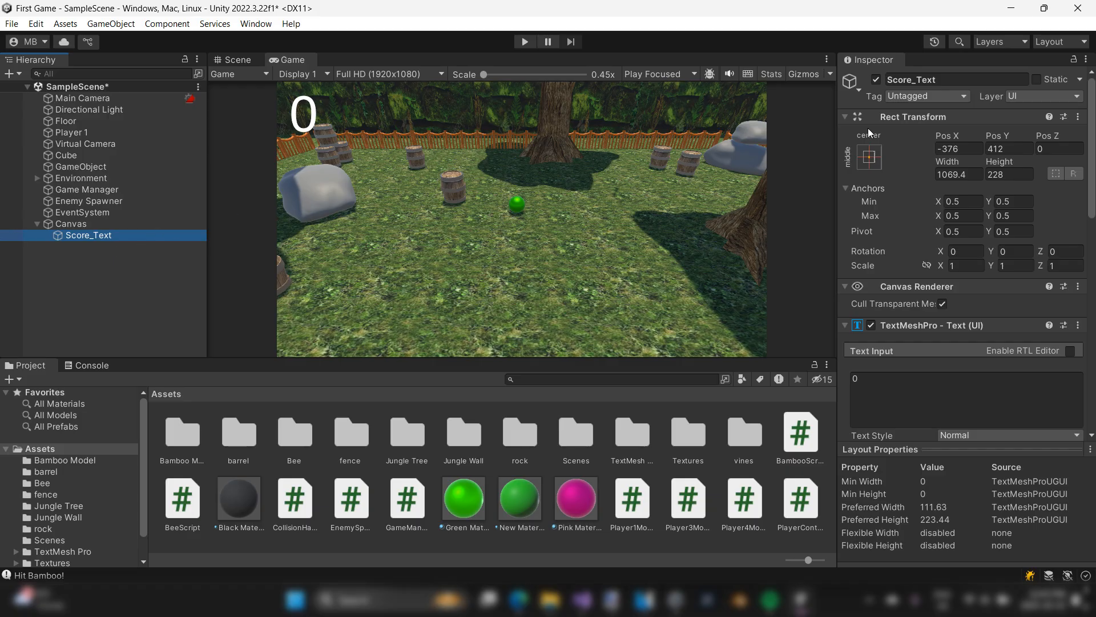
pyautogui.hotkey('alt', 'Tab')
pyautogui.click(350, 214)
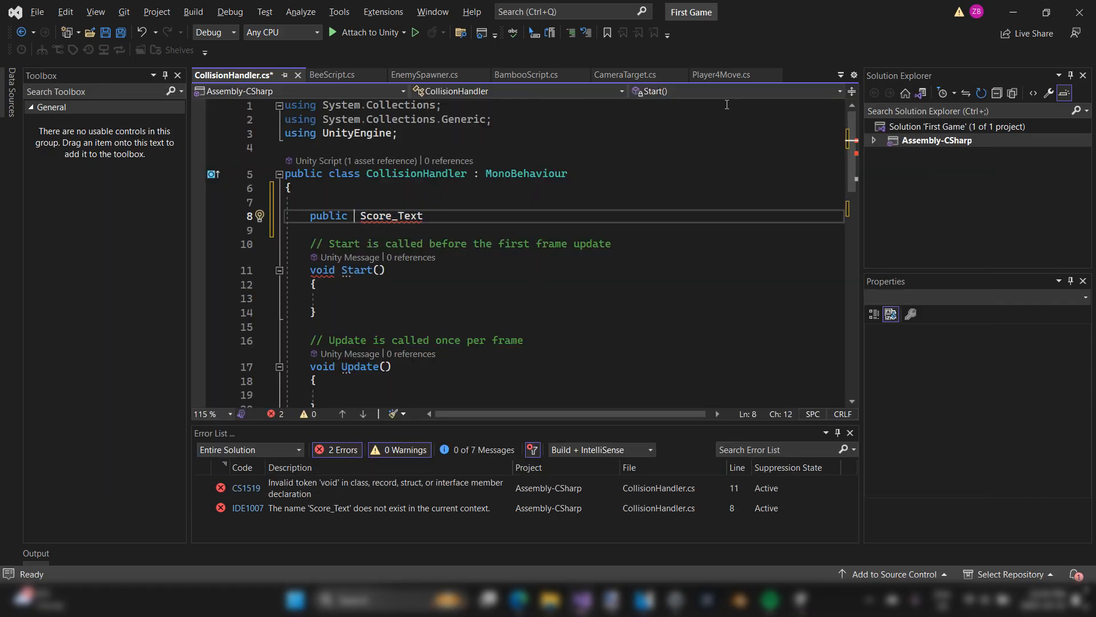
# - Look through the other open scripts for declaration types, including GameObject in EnemySpawner.cs, and return to CollisionHandler.cs
pyautogui.click(632, 79)
pyautogui.click(715, 80)
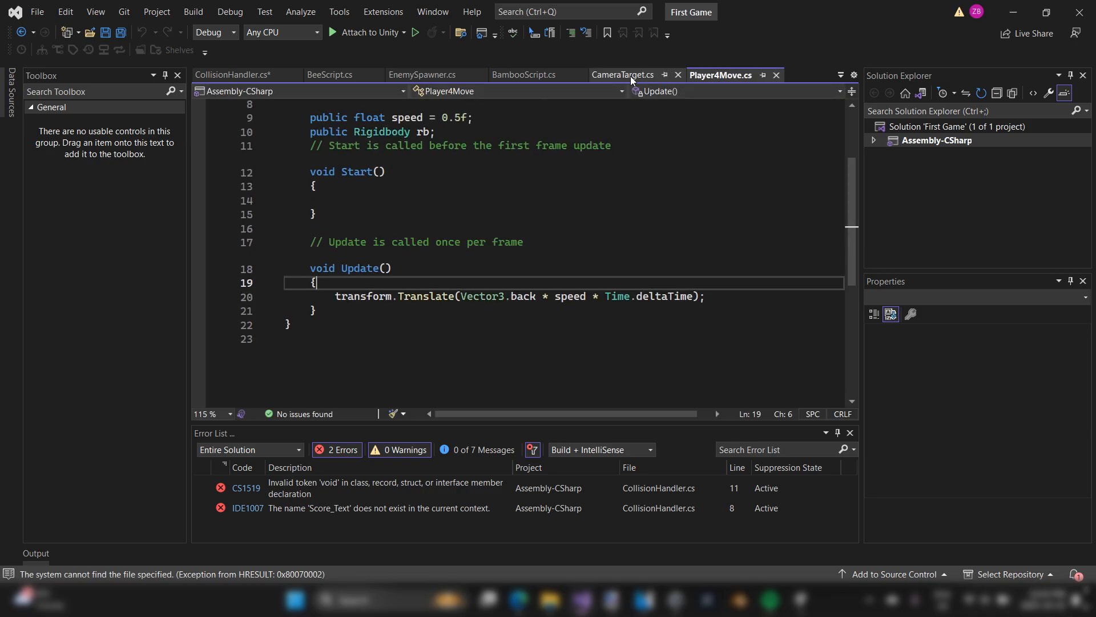
pyautogui.click(615, 76)
pyautogui.click(524, 74)
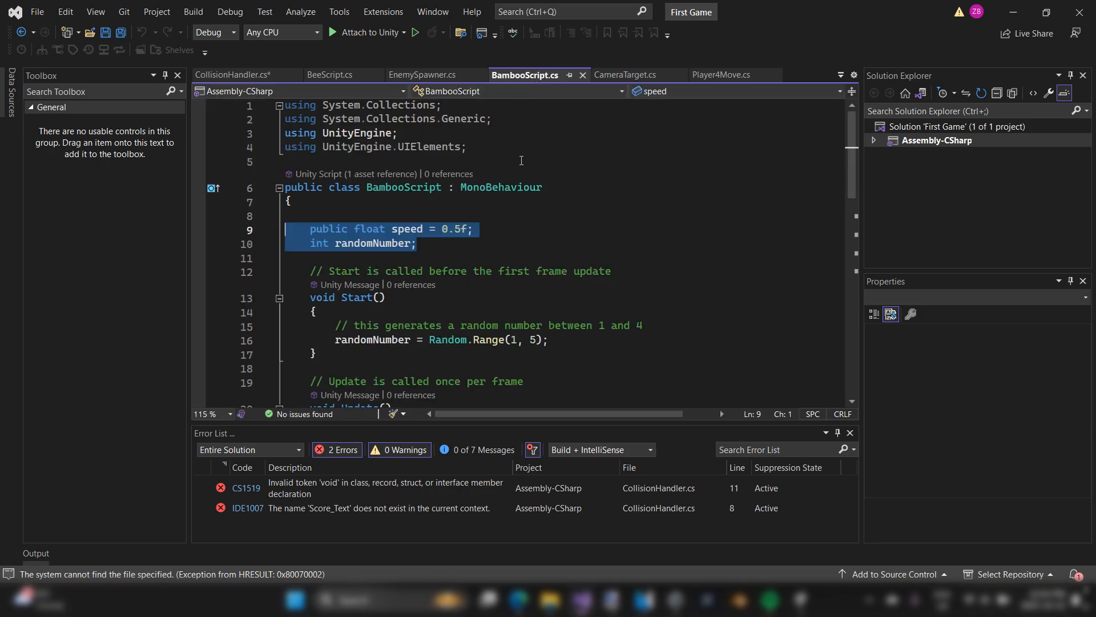
pyautogui.click(721, 75)
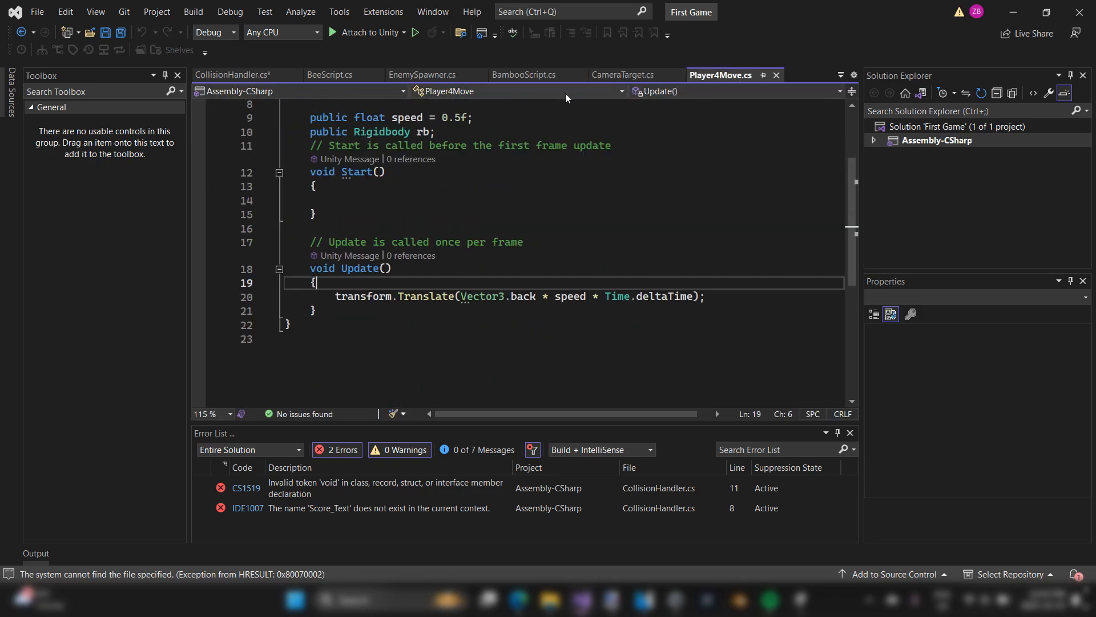
pyautogui.click(424, 75)
pyautogui.doubleClick(387, 214)
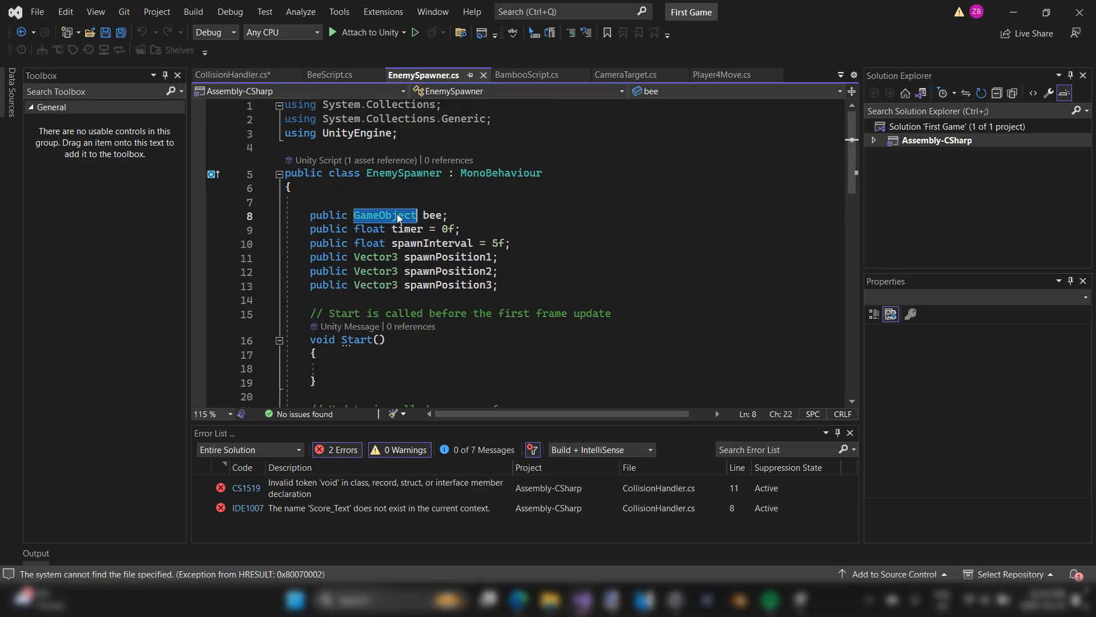
pyautogui.click(232, 74)
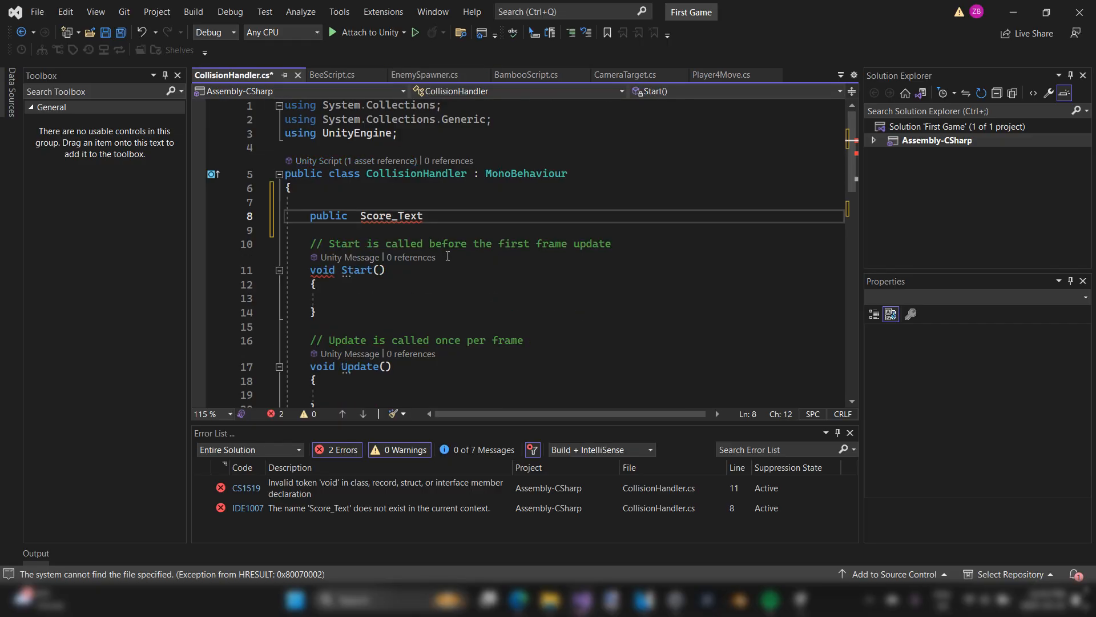
# - Give the Score_Text declaration the type TMP_Text, accepting the autocompletion that also adds the TMPro namespace
pyautogui.write('TMP_')
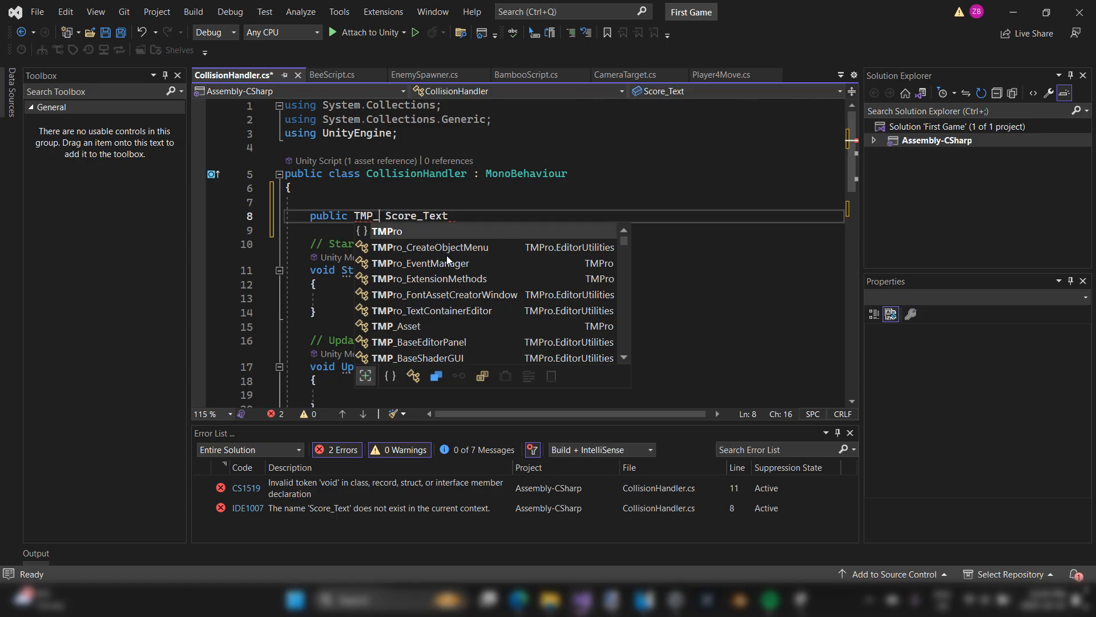
pyautogui.write('Text')
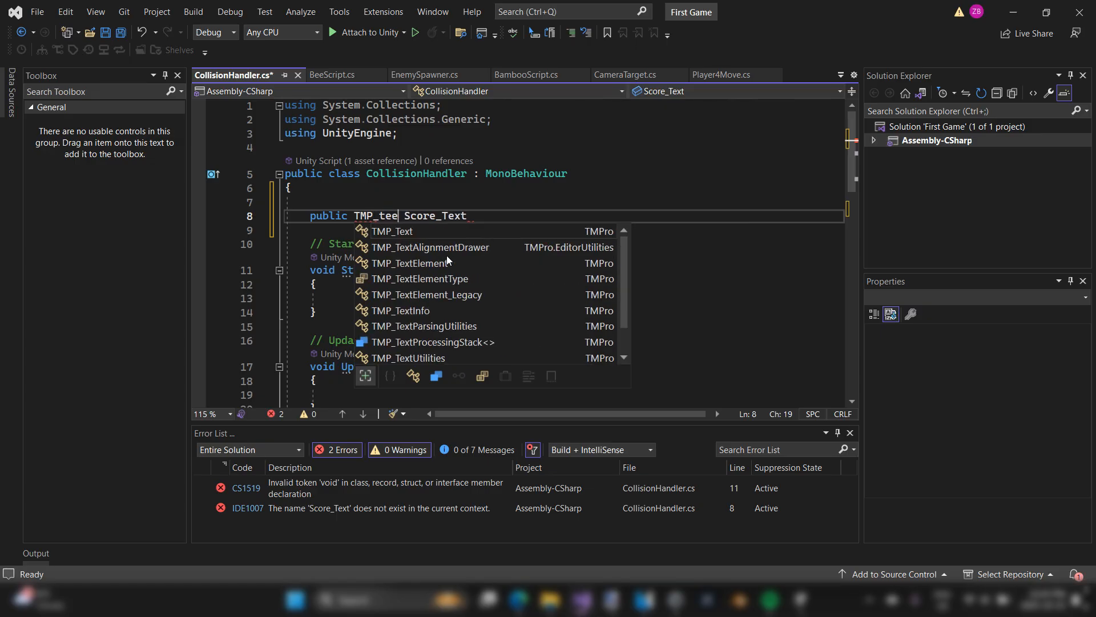
pyautogui.press('Tab')
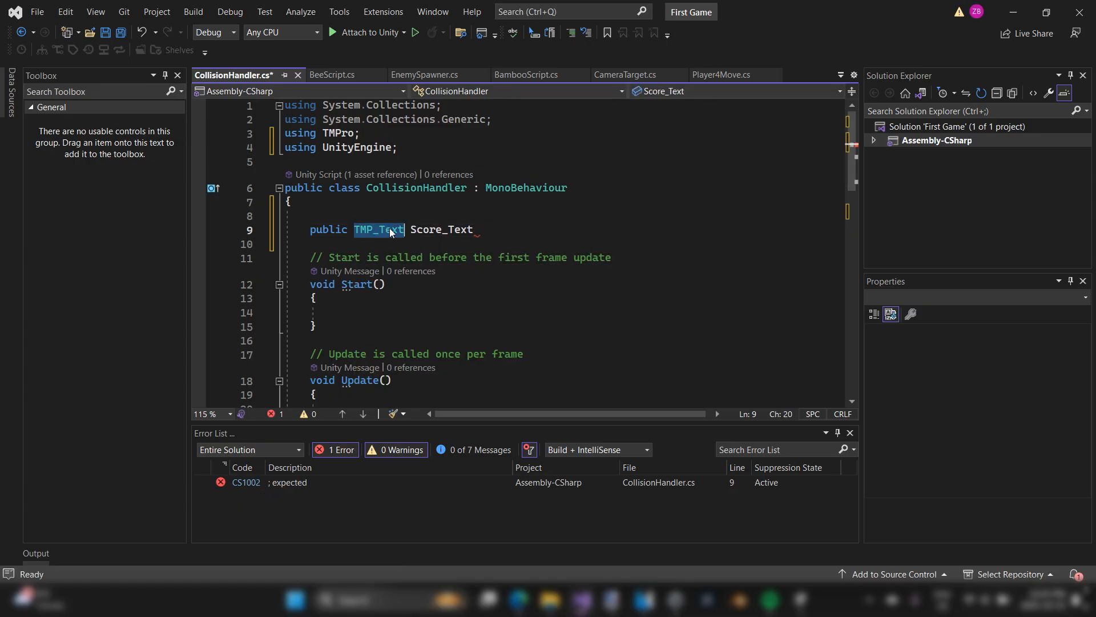
pyautogui.click(433, 273)
pyautogui.doubleClick(401, 230)
# - End the public TMP_Text Score_Text declaration with a semicolon and save CollisionHandler.cs
pyautogui.click(480, 229)
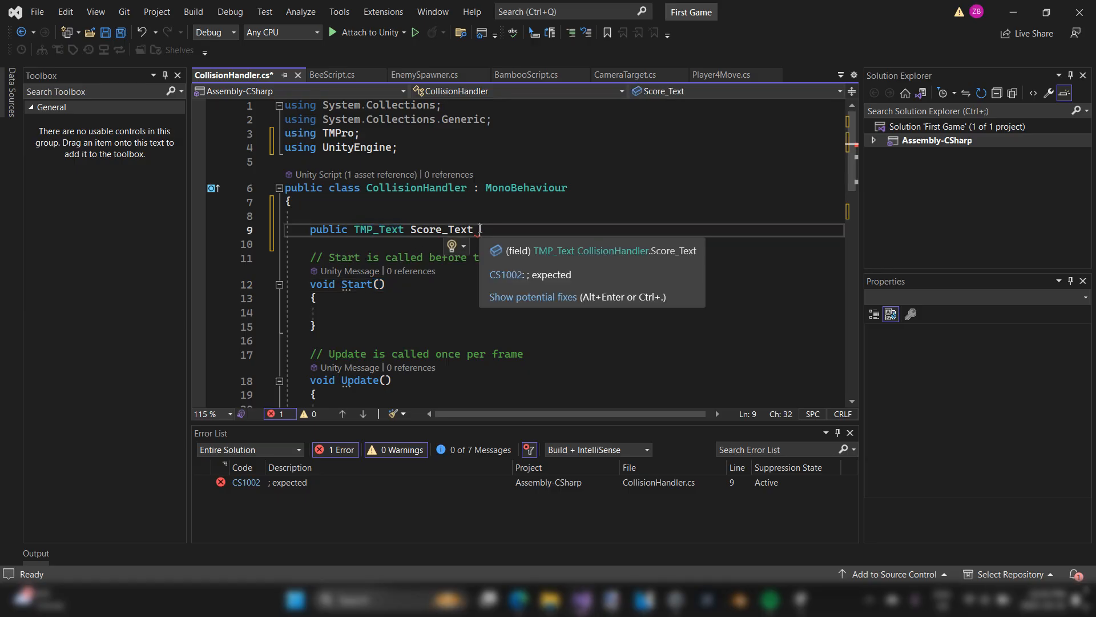
pyautogui.write(';')
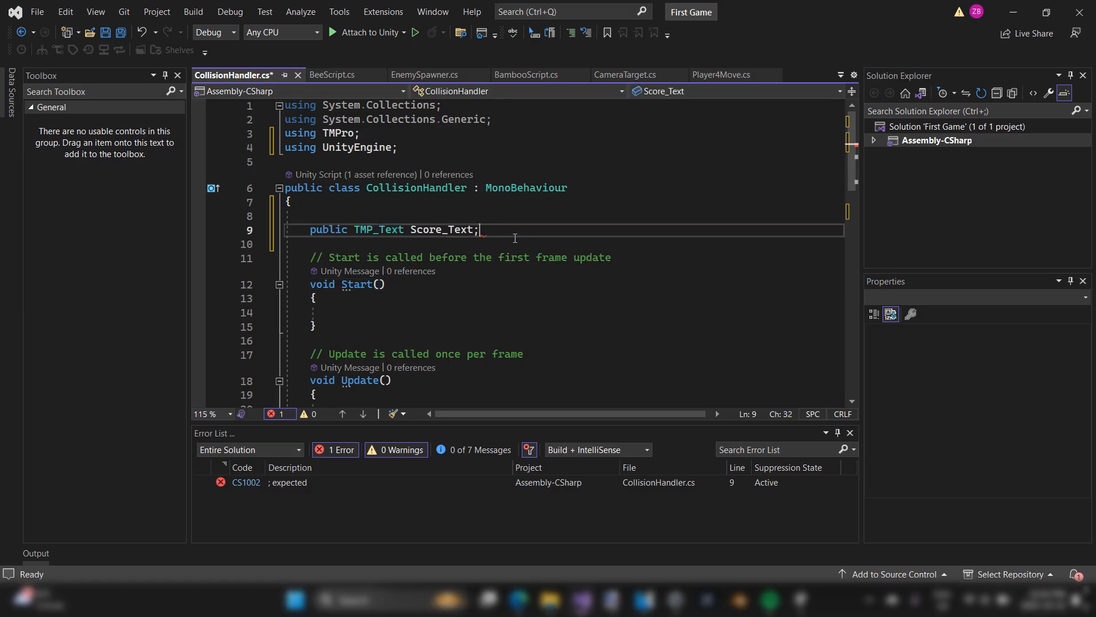
pyautogui.click(519, 280)
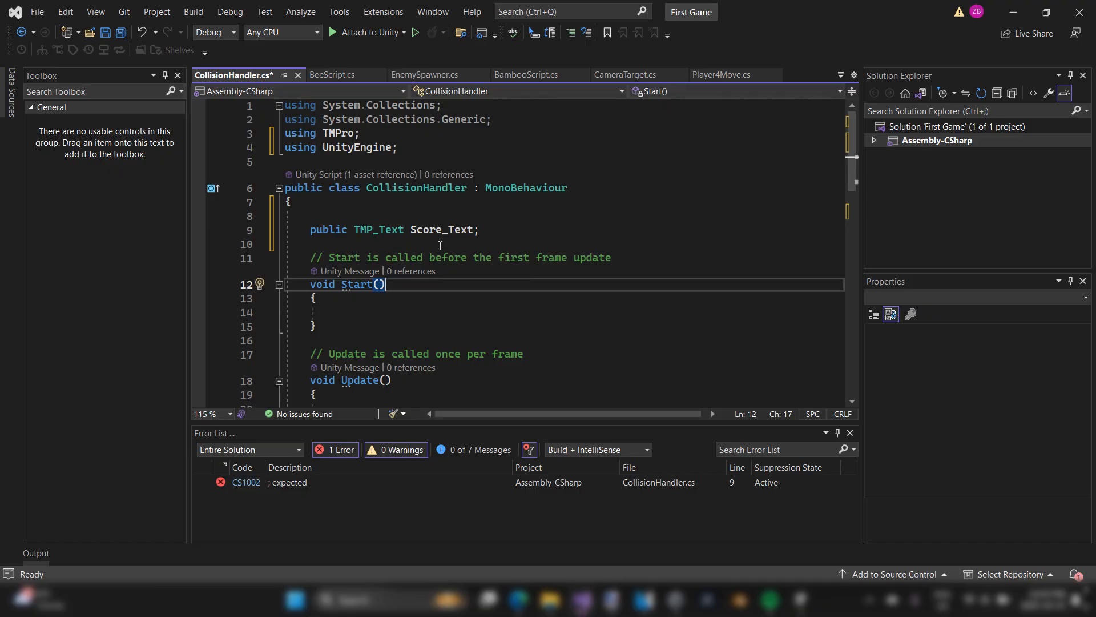
pyautogui.click(524, 231)
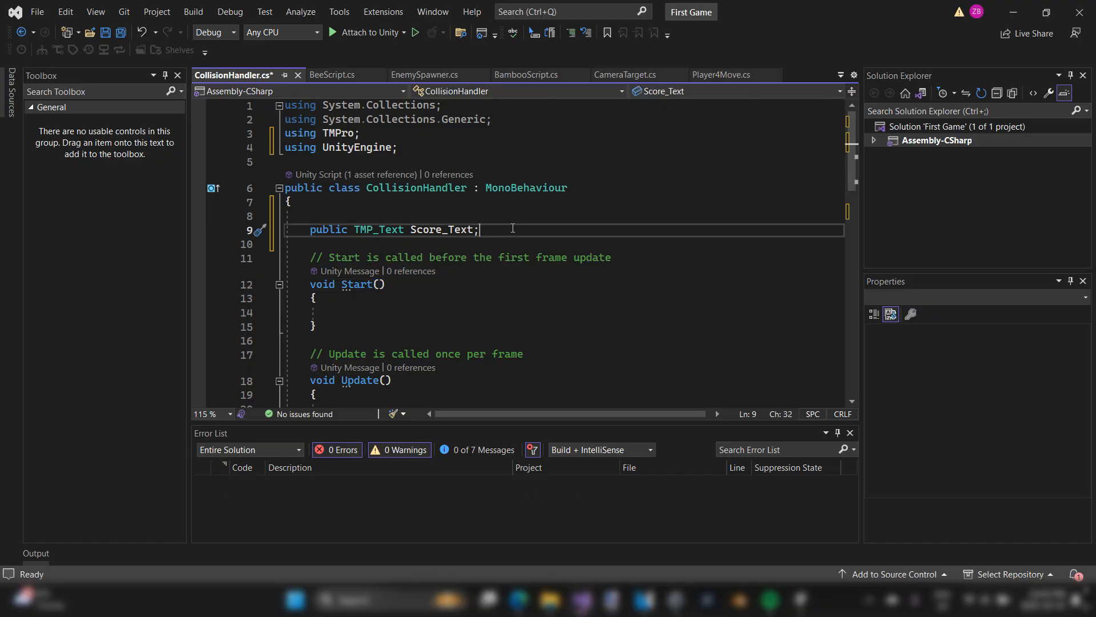
pyautogui.hotkey('ctrl', 's')
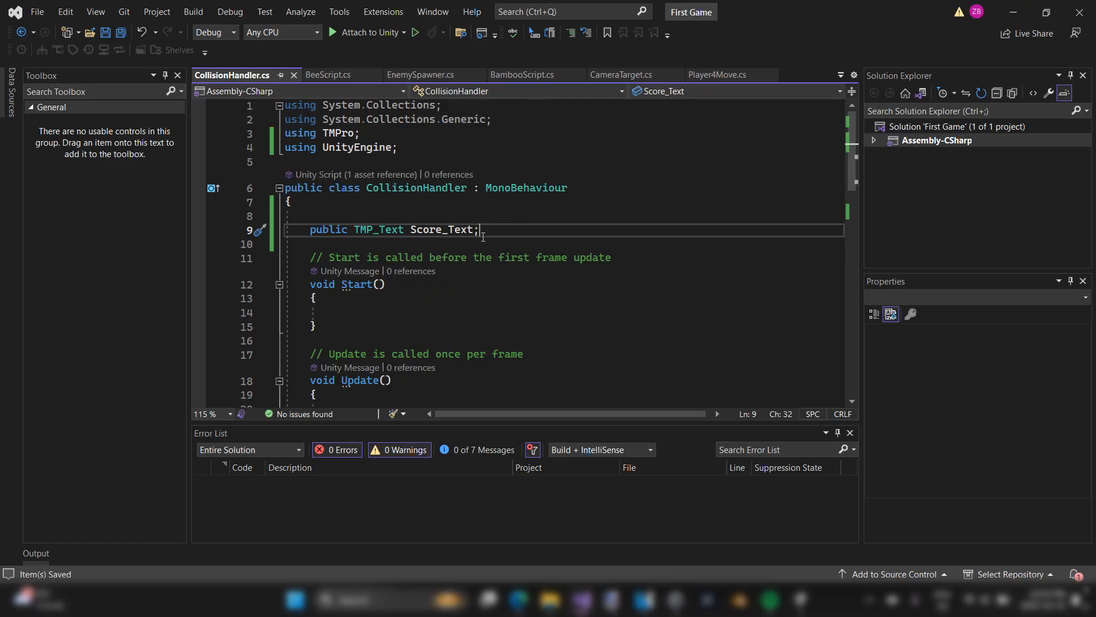
# - Compare the declaration's type and variable name with the Score_Text object in Unity's hierarchy, and return to Visual Studio
pyautogui.doubleClick(441, 229)
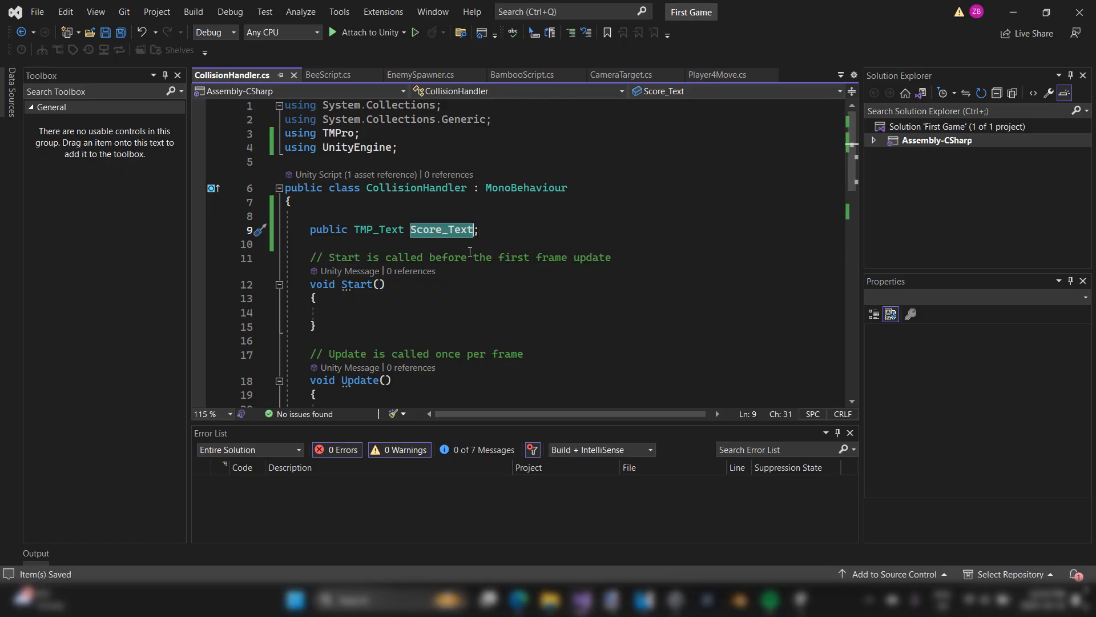
pyautogui.doubleClick(379, 229)
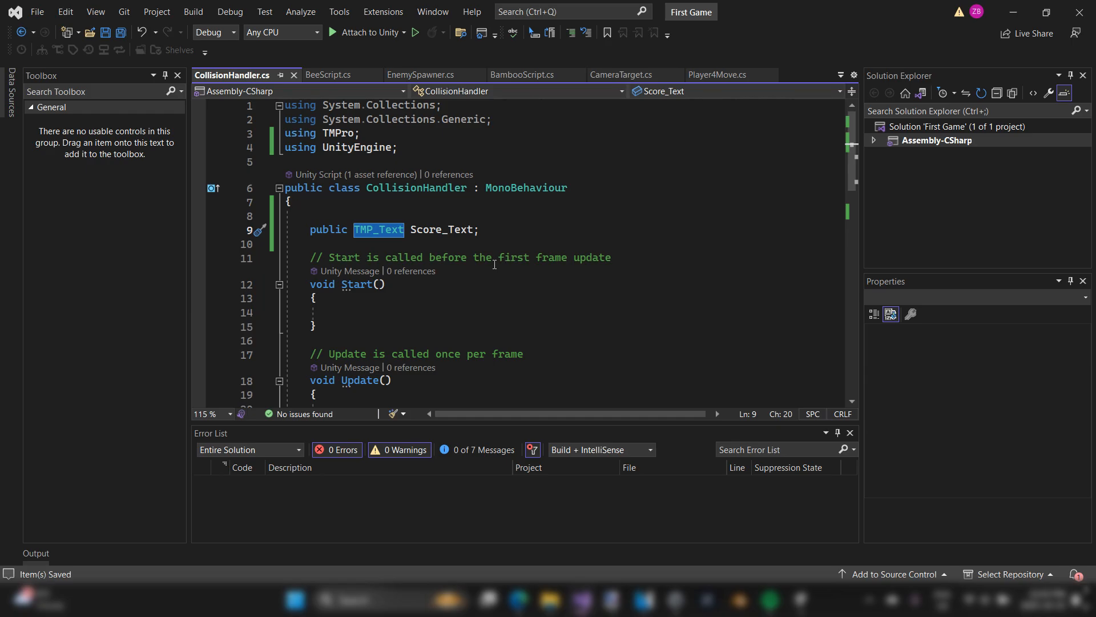
pyautogui.doubleClick(462, 230)
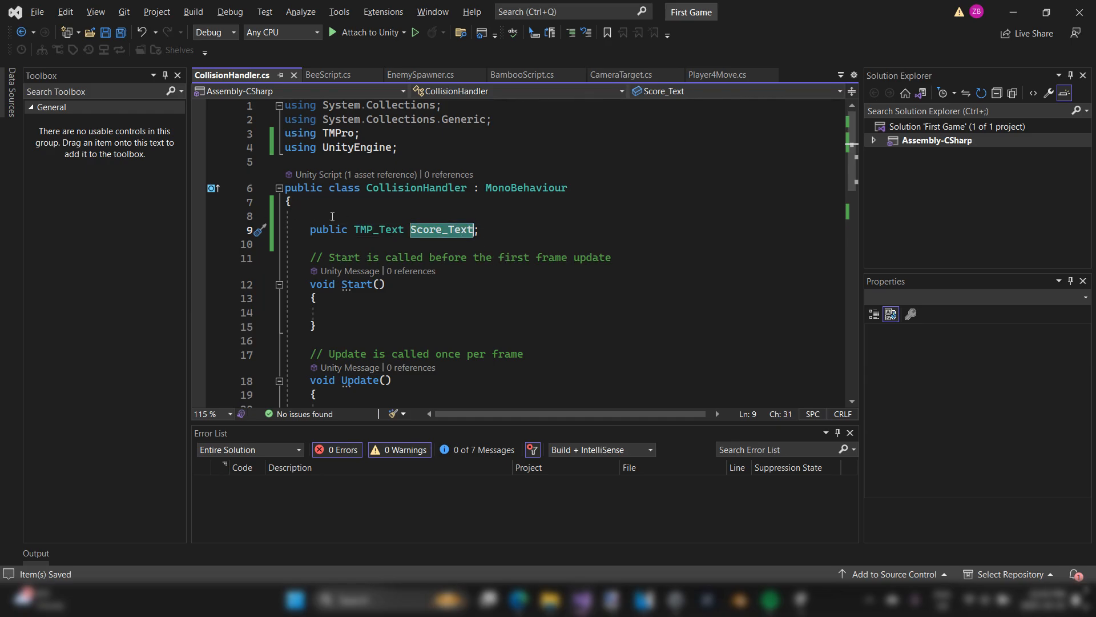
pyautogui.hotkey('alt', 'Tab')
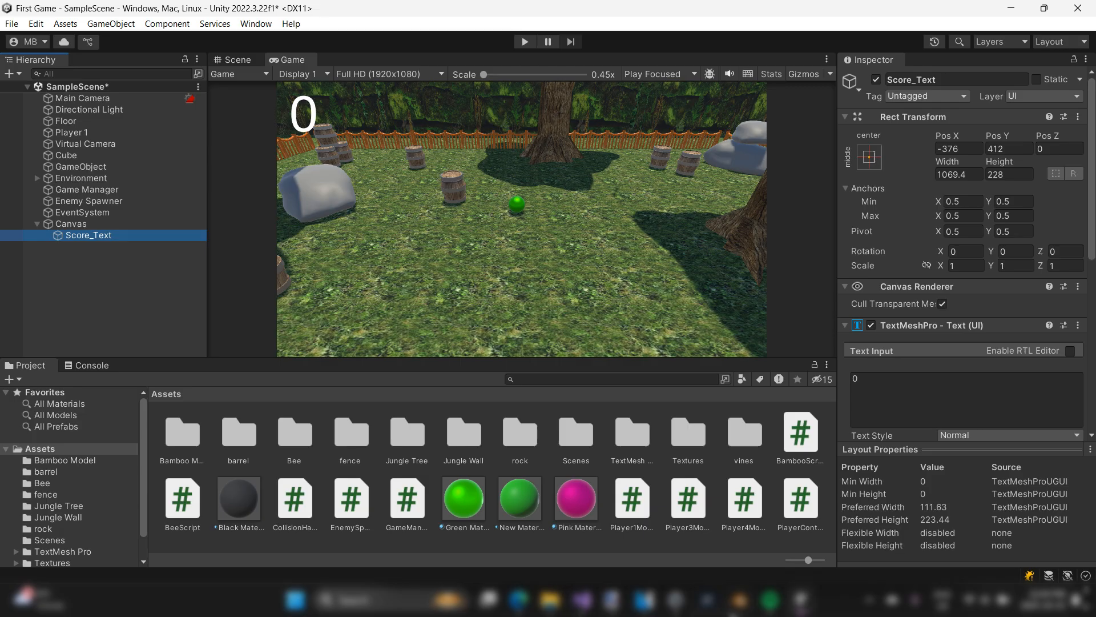
pyautogui.click(801, 607)
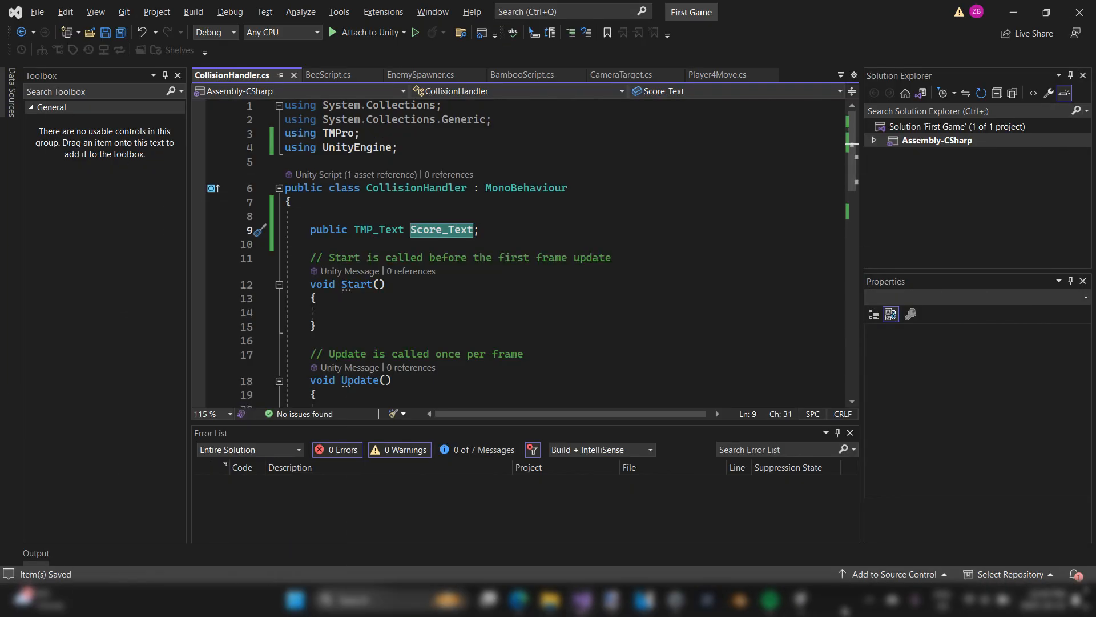
pyautogui.click(801, 608)
pyautogui.click(108, 234)
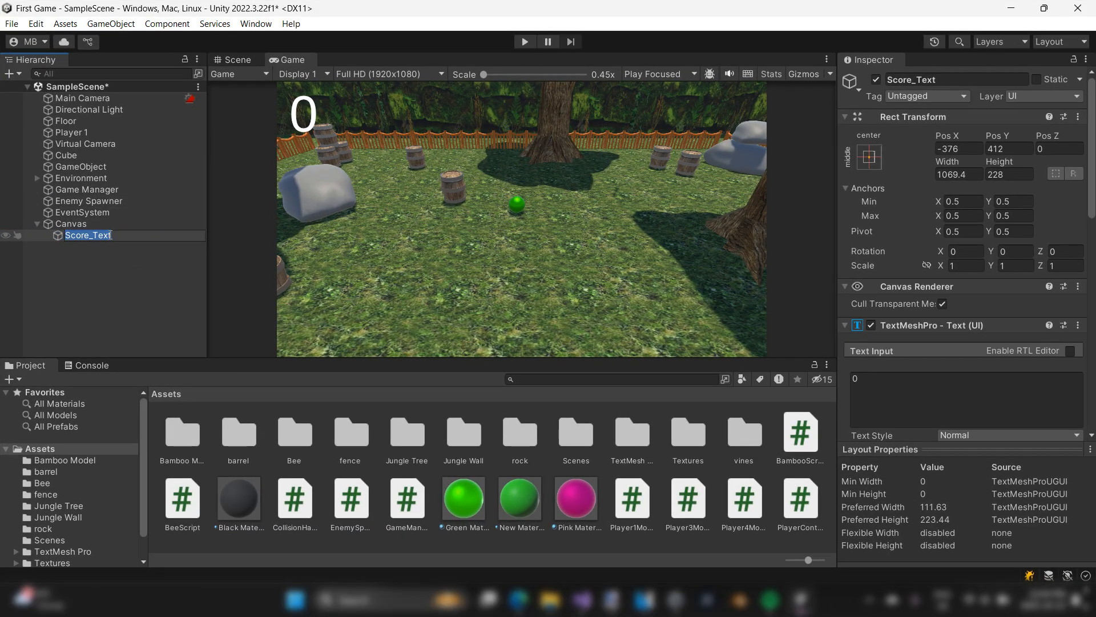
pyautogui.hotkey('alt', 'Tab')
pyautogui.click(520, 242)
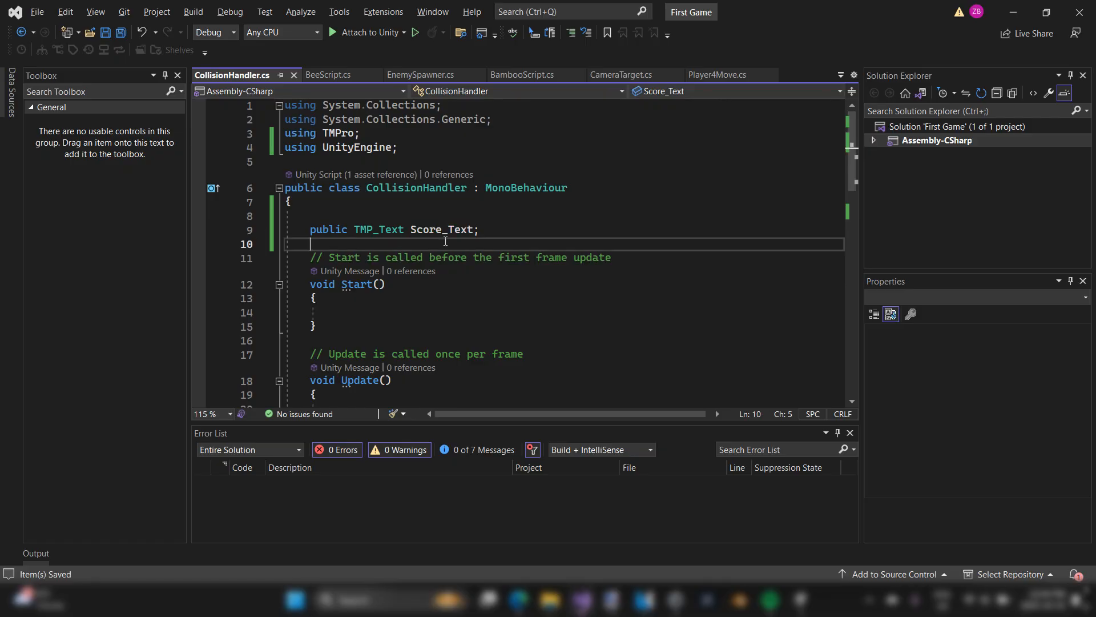
# - Locate the OnTriggerEnter method and its Bamboo tag check in CollisionHandler.cs
pyautogui.scroll(-3, 524, 241)
pyautogui.click(524, 241)
pyautogui.scroll(-2, 524, 240)
pyautogui.click(521, 264)
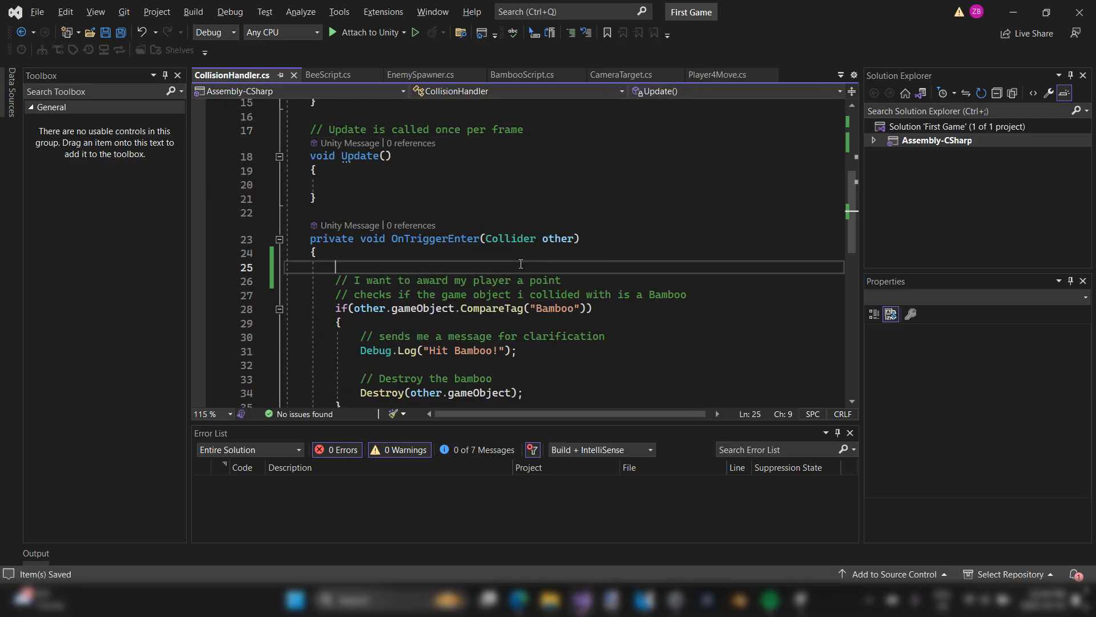
pyautogui.scroll(-3, 521, 264)
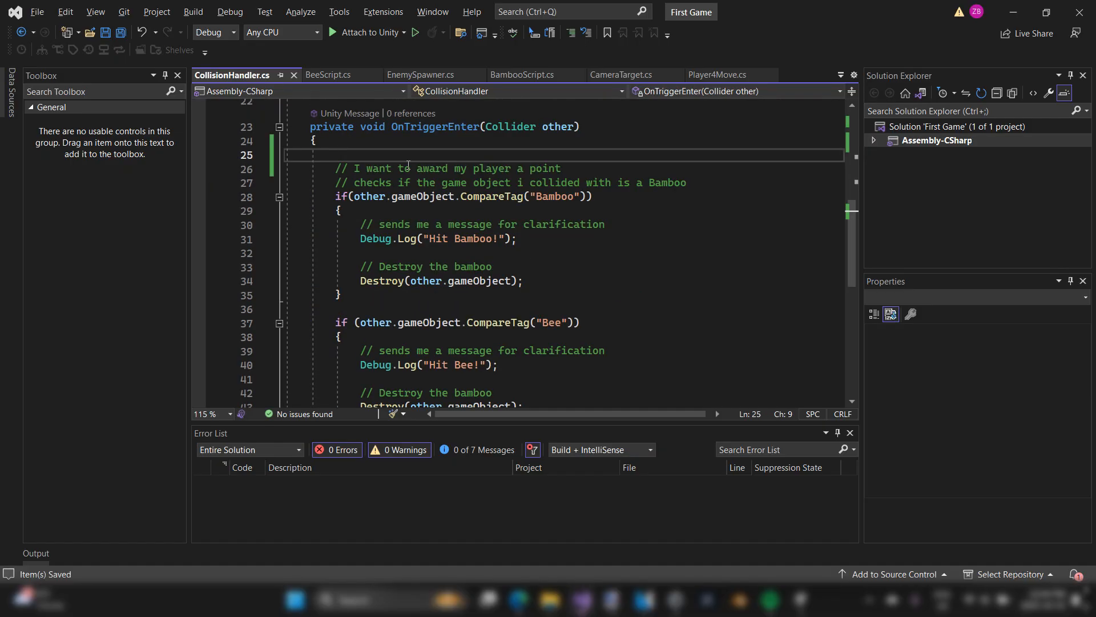
pyautogui.click(527, 235)
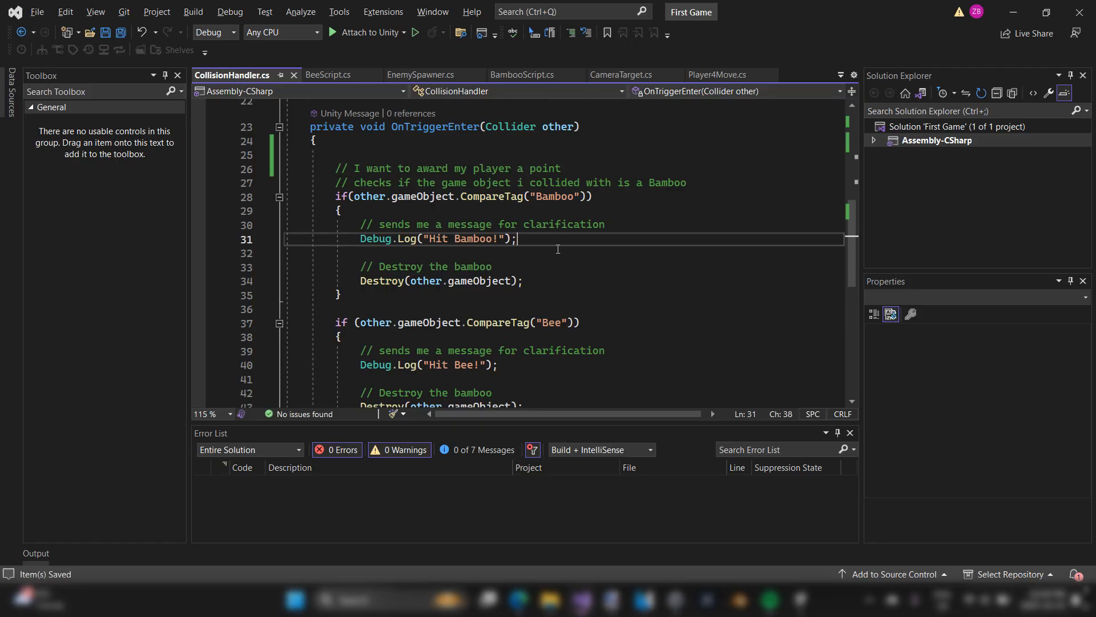
pyautogui.press('Return')
pyautogui.press('BackSpace')
pyautogui.press('BackSpace')
pyautogui.press('BackSpace')
pyautogui.press('BackSpace')
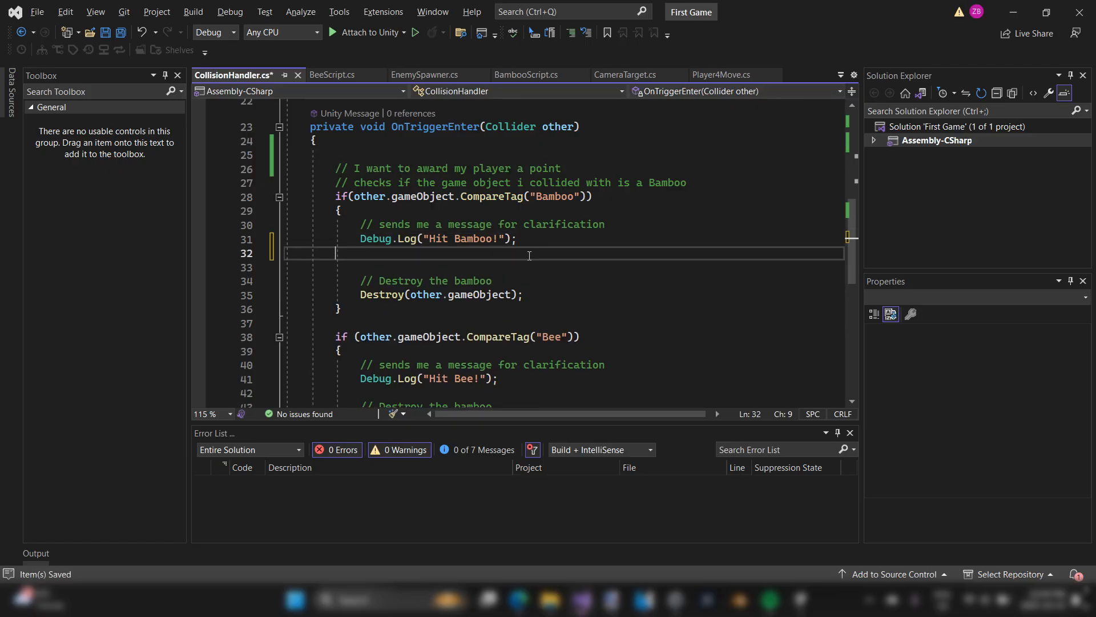
# - Begin a statement reading "Score_Text." below Destroy(other.gameObject) in the Bamboo block, separated from it by a blank line
pyautogui.press('Down')
pyautogui.press('Down')
pyautogui.press('Down')
pyautogui.press('End')
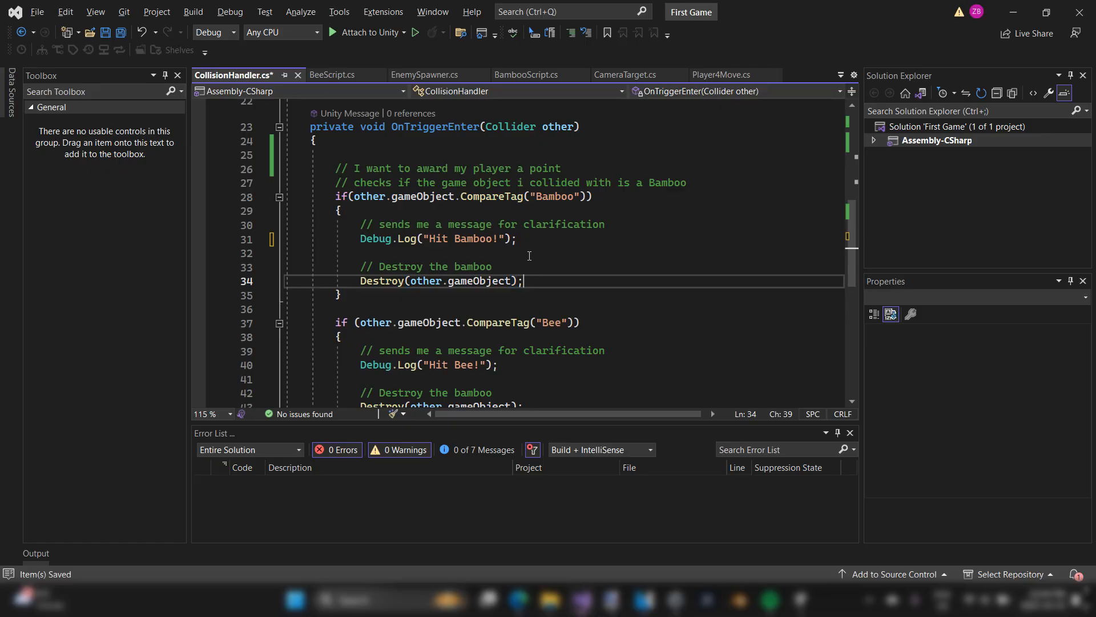
pyautogui.press('Return')
pyautogui.press('Return')
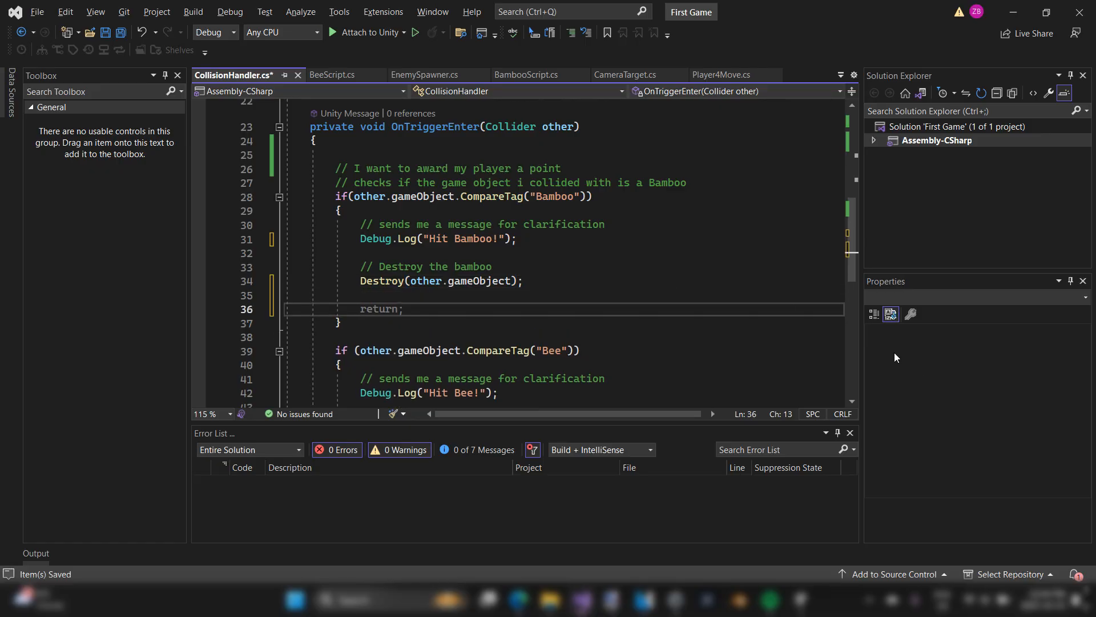
pyautogui.scroll(7, 454, 176)
pyautogui.scroll(-7, 437, 230)
pyautogui.write('Score_Text.')
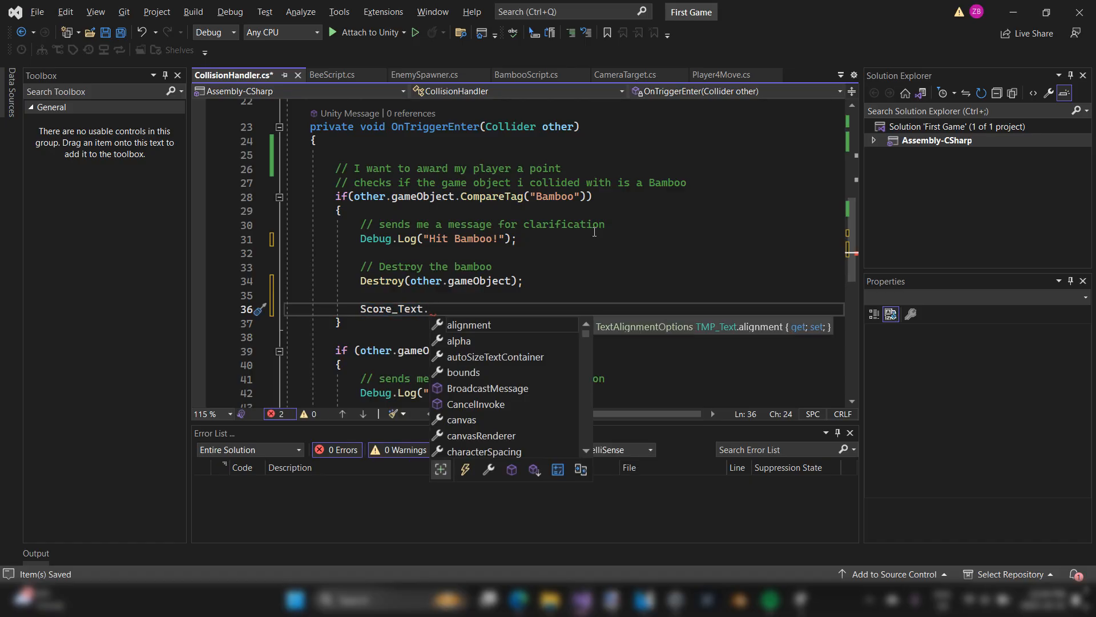
# - Switch to Unity, examine the Score_Text object's TextMeshPro properties for the one holding the displayed text, and return to Visual Studio
pyautogui.hotkey('alt', 'Tab')
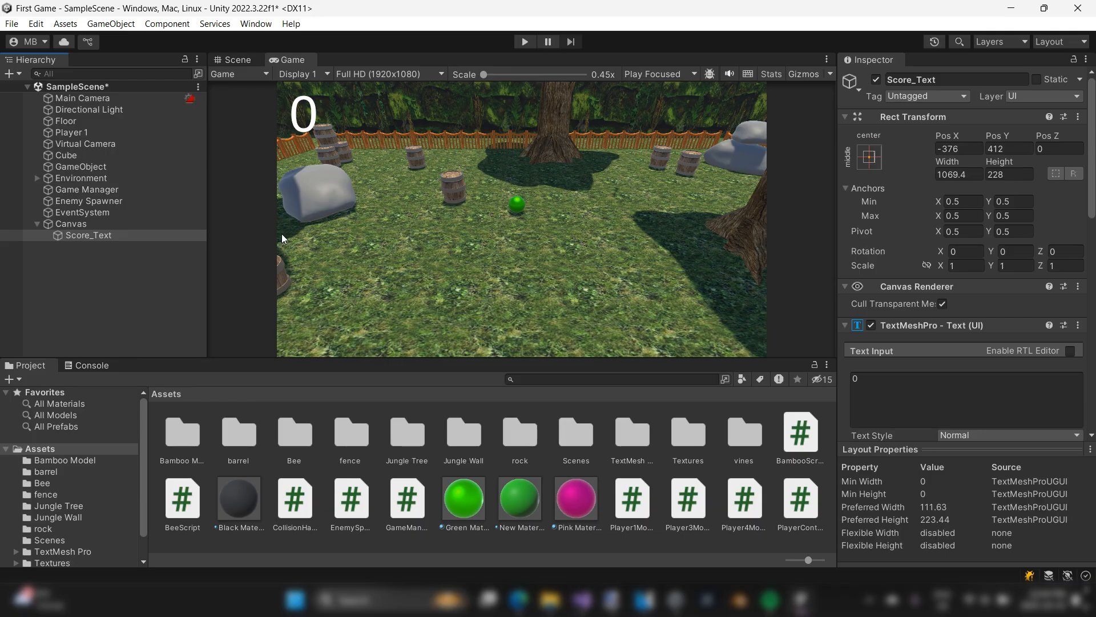
pyautogui.scroll(-3, 928, 280)
pyautogui.scroll(-3, 927, 280)
pyautogui.scroll(6, 951, 285)
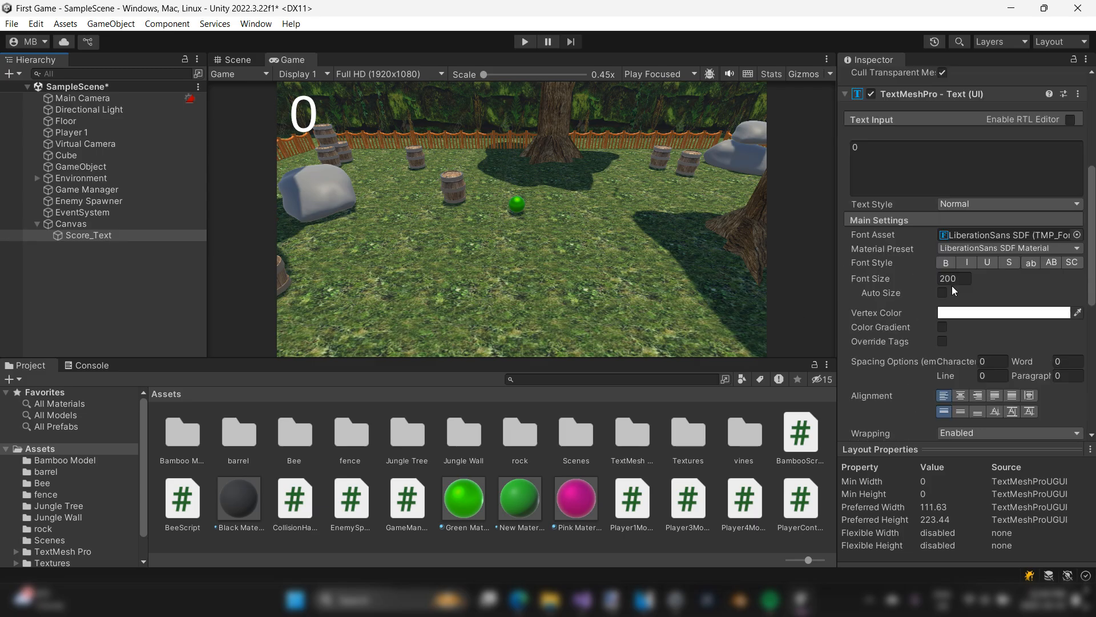
pyautogui.scroll(-7, 952, 286)
pyautogui.scroll(-4, 952, 286)
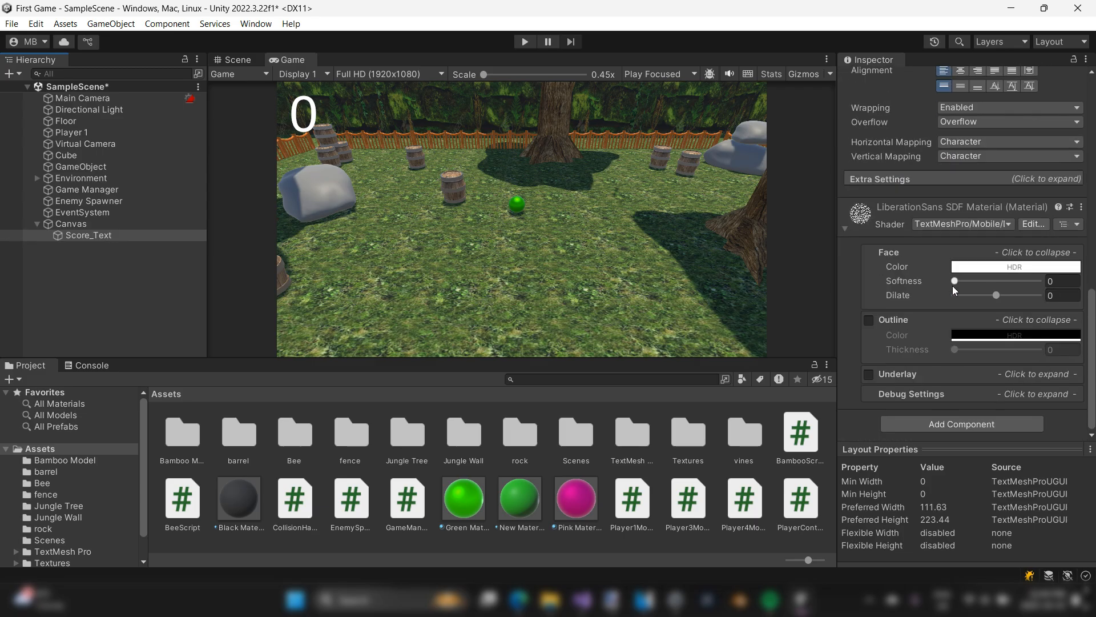
pyautogui.scroll(8, 953, 286)
pyautogui.hotkey('alt', 'Tab')
# - Complete the Bamboo block's statement as Score_Text.text = "1"; and save the script
pyautogui.write('text')
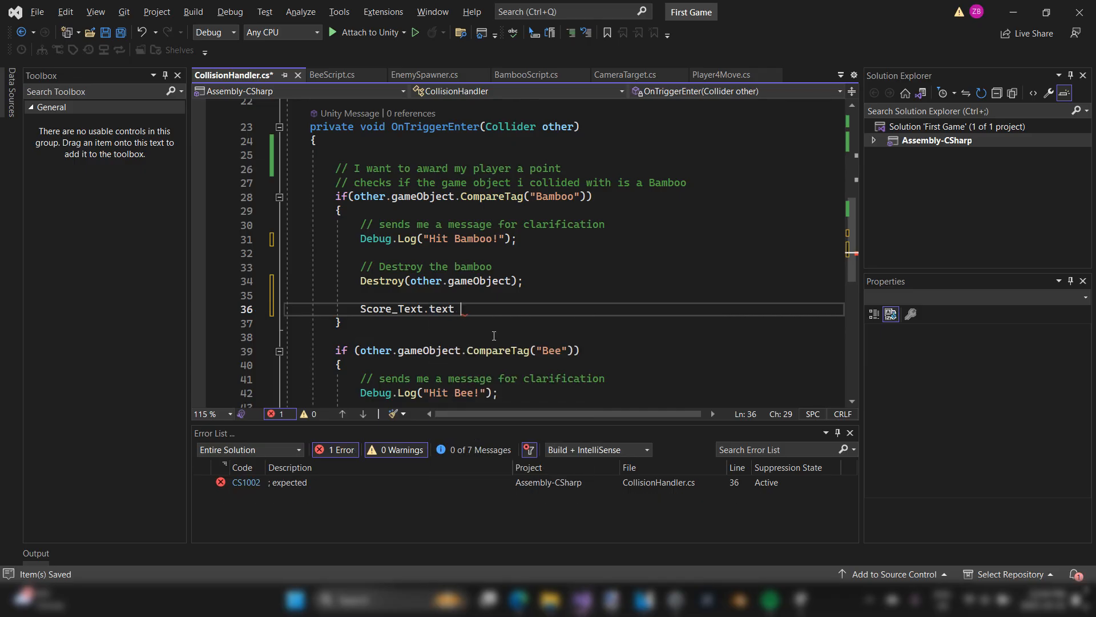
pyautogui.write(' = "1";')
pyautogui.click(580, 266)
pyautogui.hotkey('ctrl', 's')
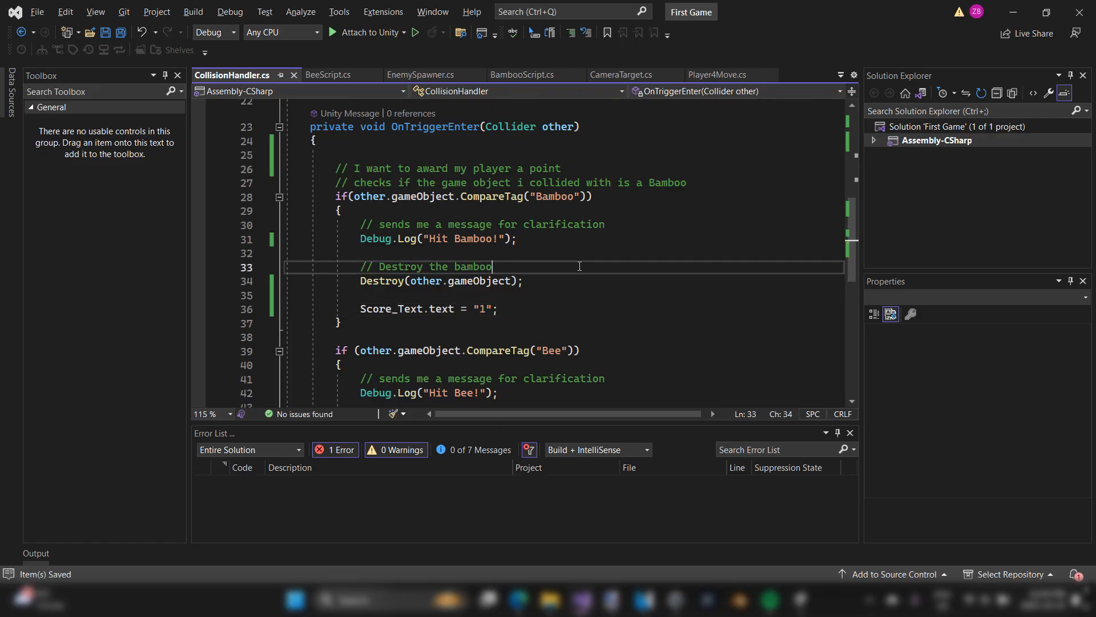
# - Review the OnTriggerEnter logic from the method name through the Bamboo tag check to the Score_Text.text assignment
pyautogui.click(568, 281)
pyautogui.click(564, 315)
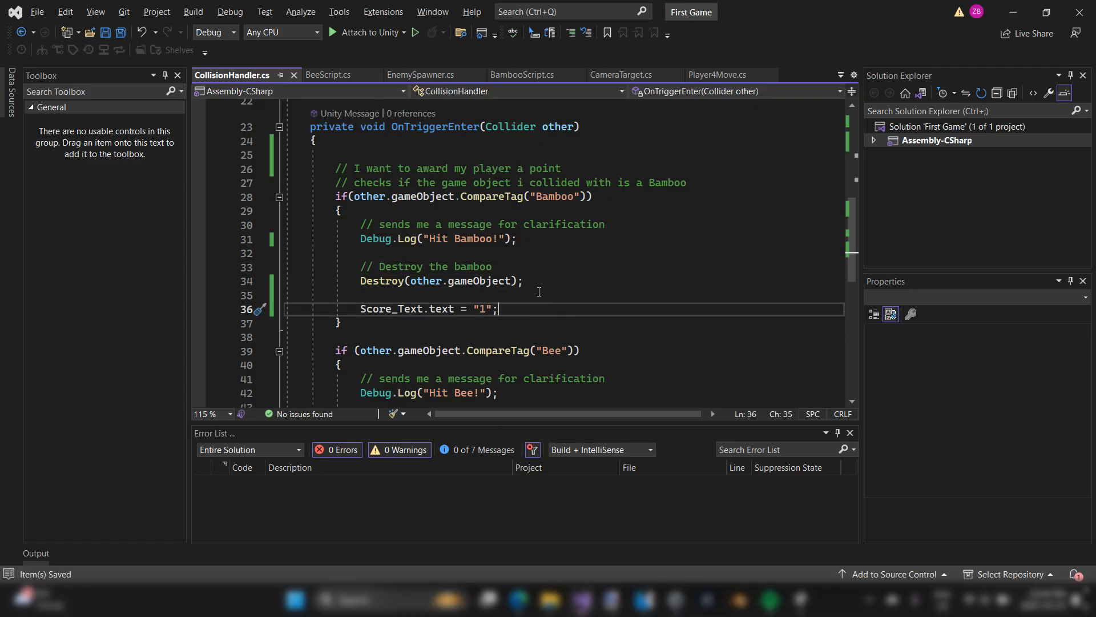
pyautogui.click(441, 128)
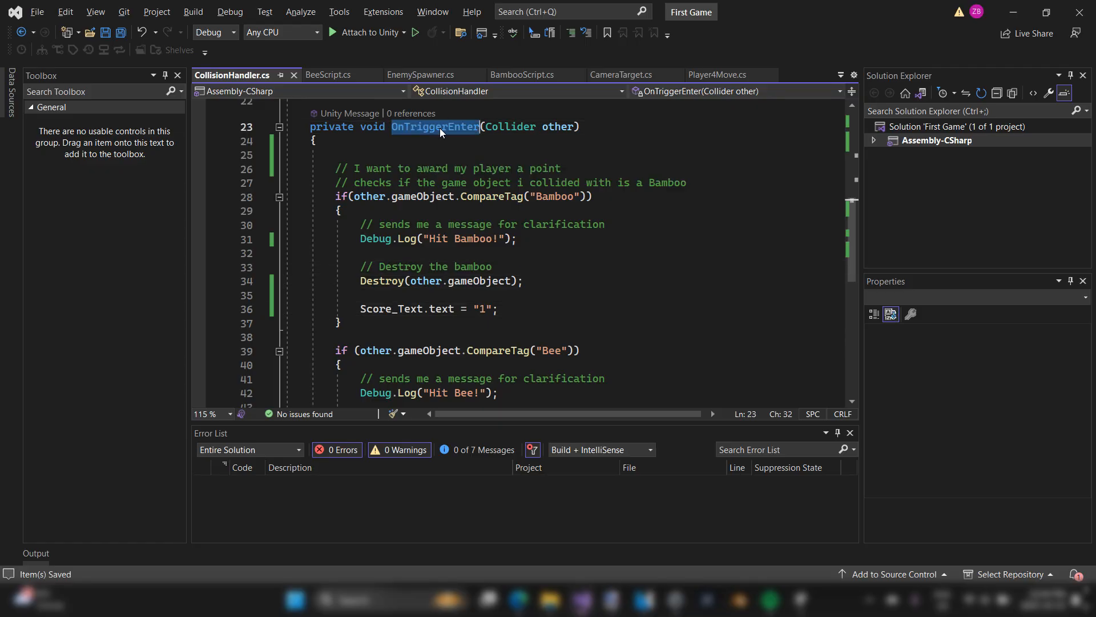
pyautogui.click(473, 171)
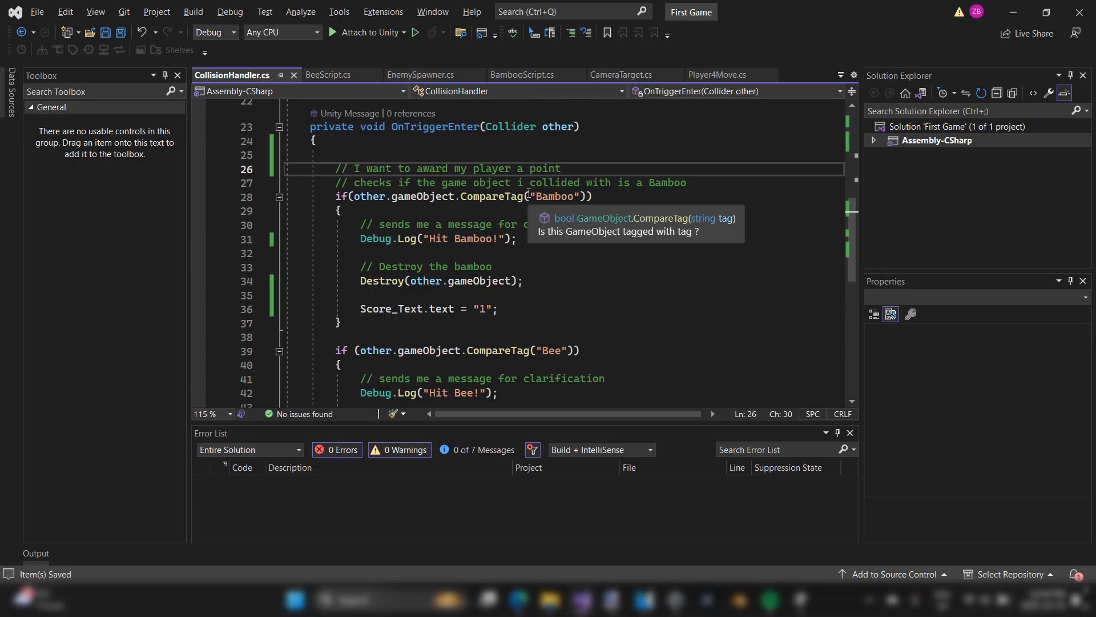
pyautogui.moveTo(498, 308); pyautogui.dragTo(356, 309)
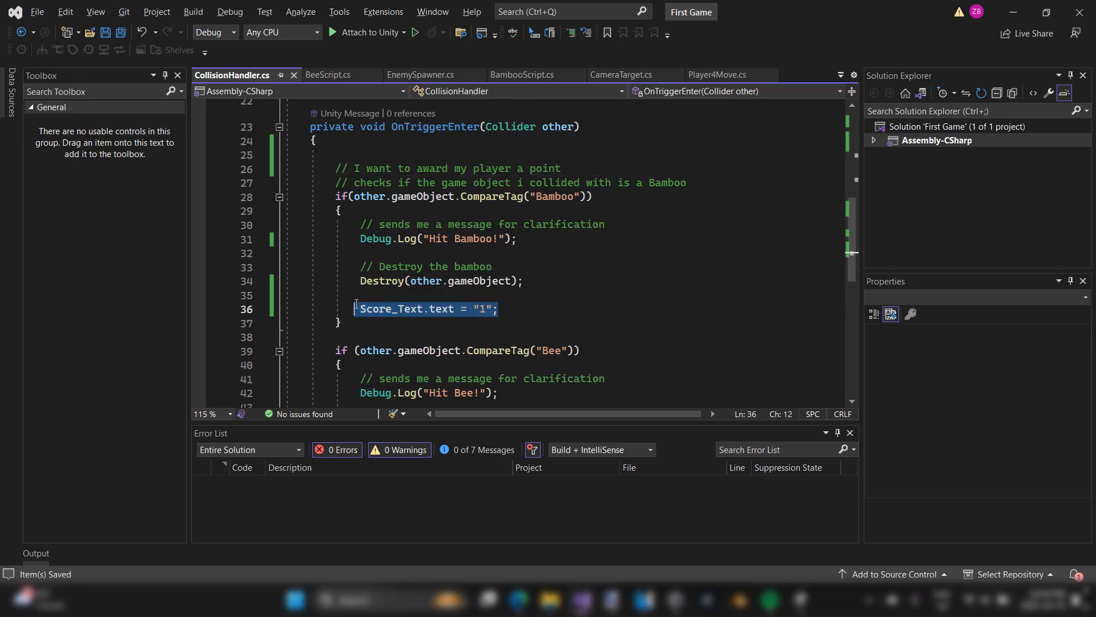
pyautogui.click(542, 306)
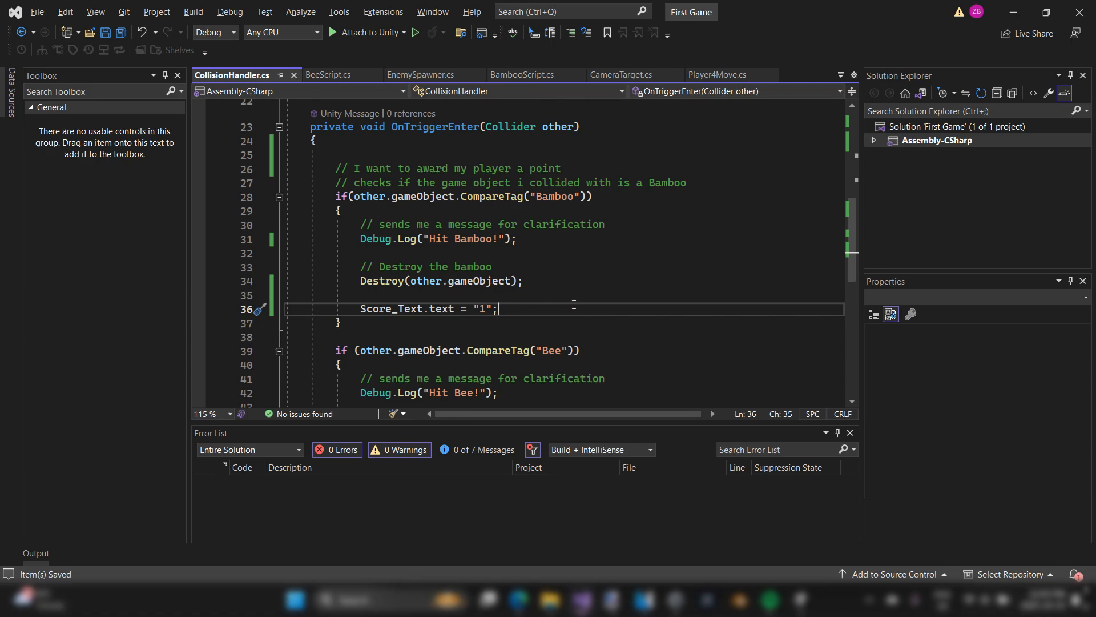
# - Switch to Unity and check the text input of Score_Text's TextMeshPro component
pyautogui.hotkey('alt', 'Tab')
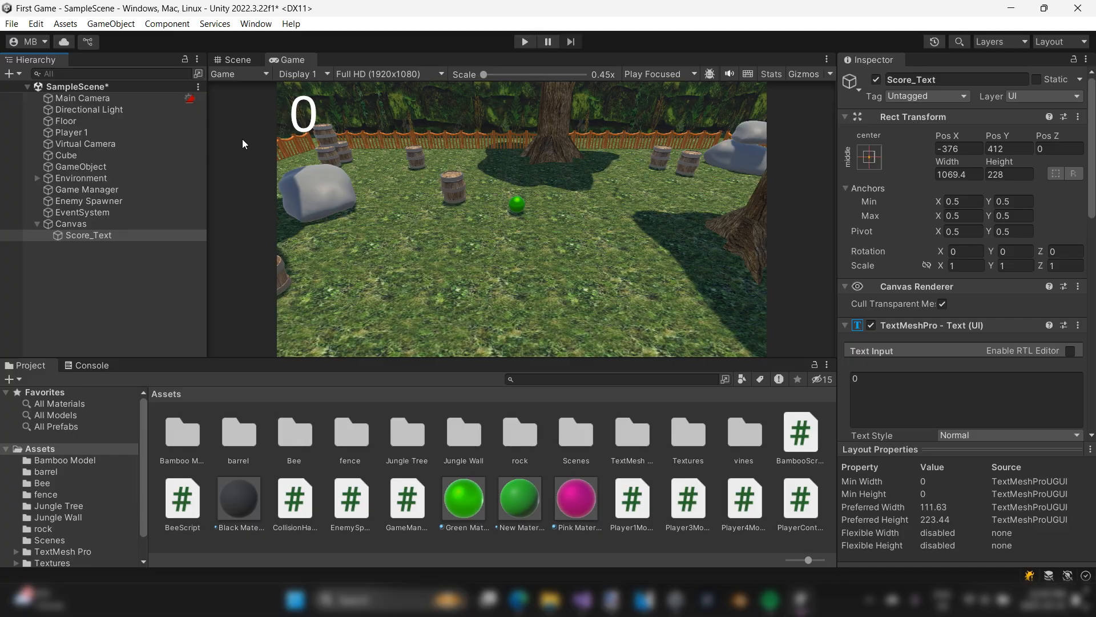
pyautogui.scroll(-3, 952, 255)
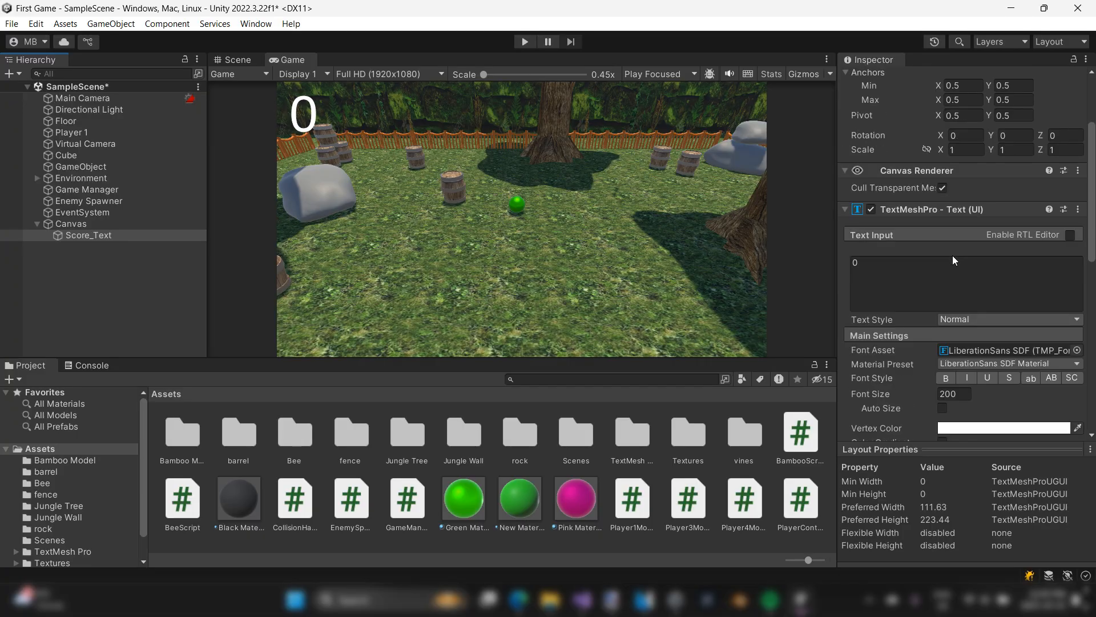
pyautogui.scroll(3, 953, 256)
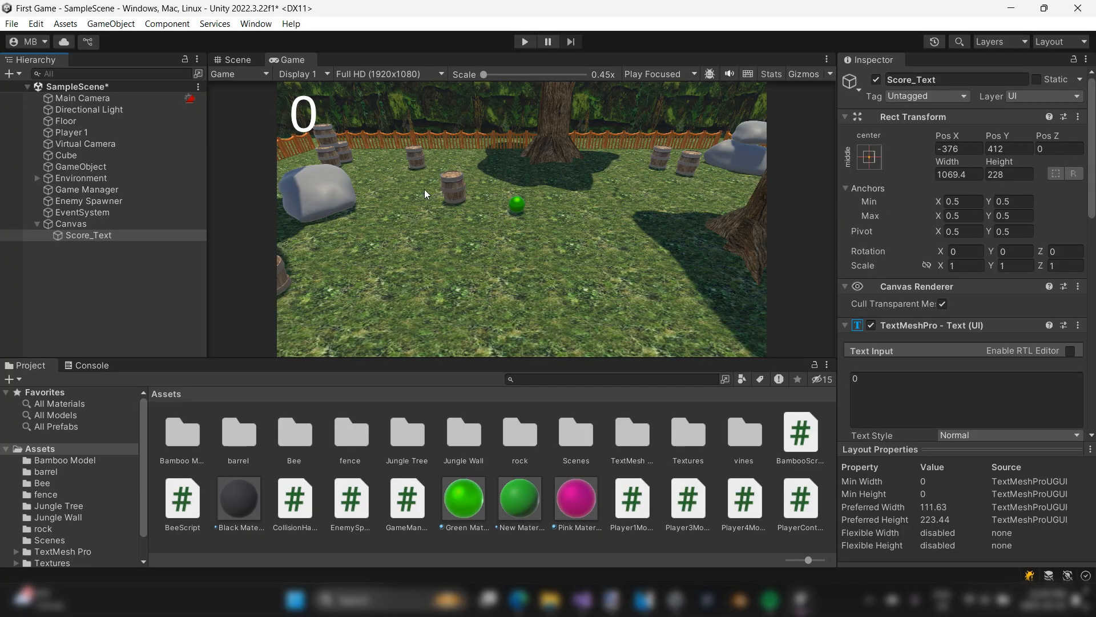
# - Assign the Score_Text object from the Canvas to the Score_Text reference of Player 1's Collision Handler script
pyautogui.hotkey('alt', 'Tab')
pyautogui.hotkey('alt', 'Tab')
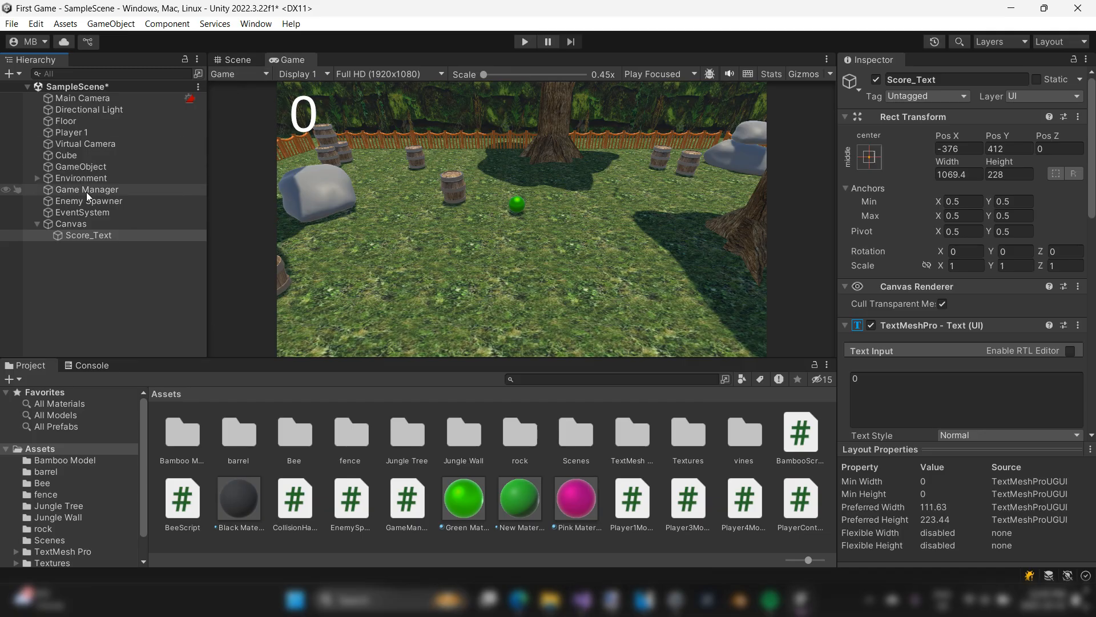
pyautogui.click(90, 137)
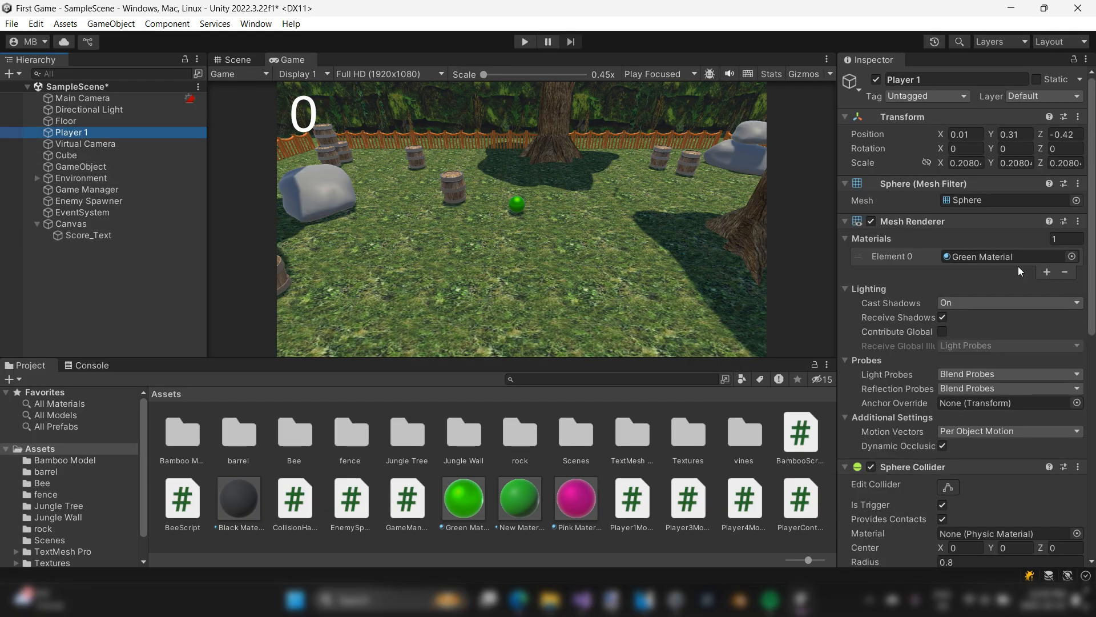
pyautogui.scroll(-10, 1019, 266)
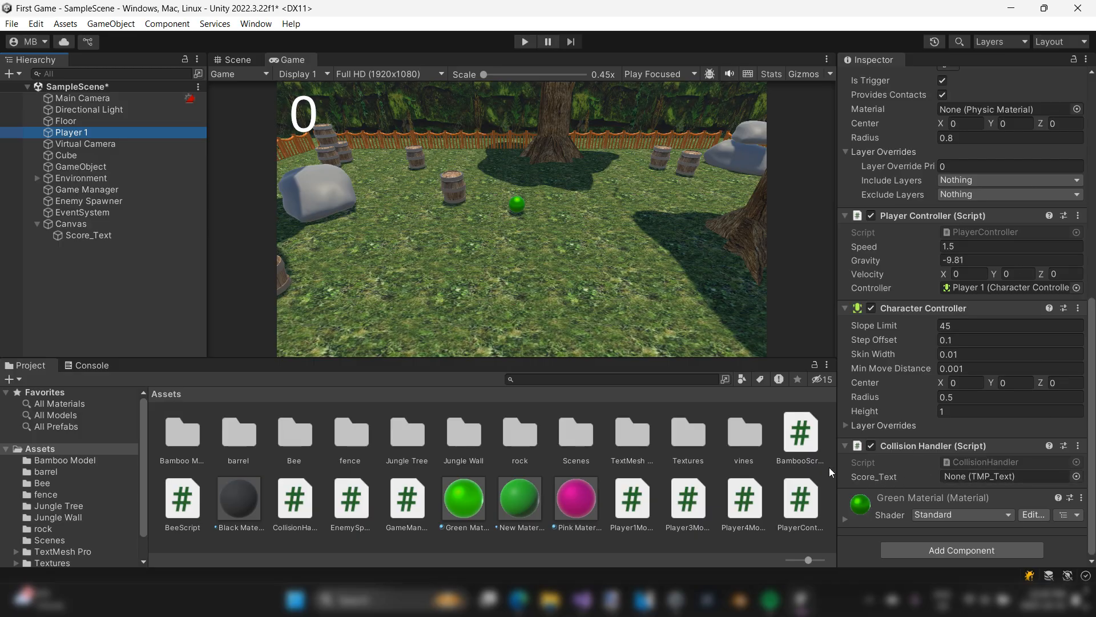
pyautogui.moveTo(83, 235); pyautogui.dragTo(98, 238)
pyautogui.moveTo(167, 233); pyautogui.dragTo(1015, 477)
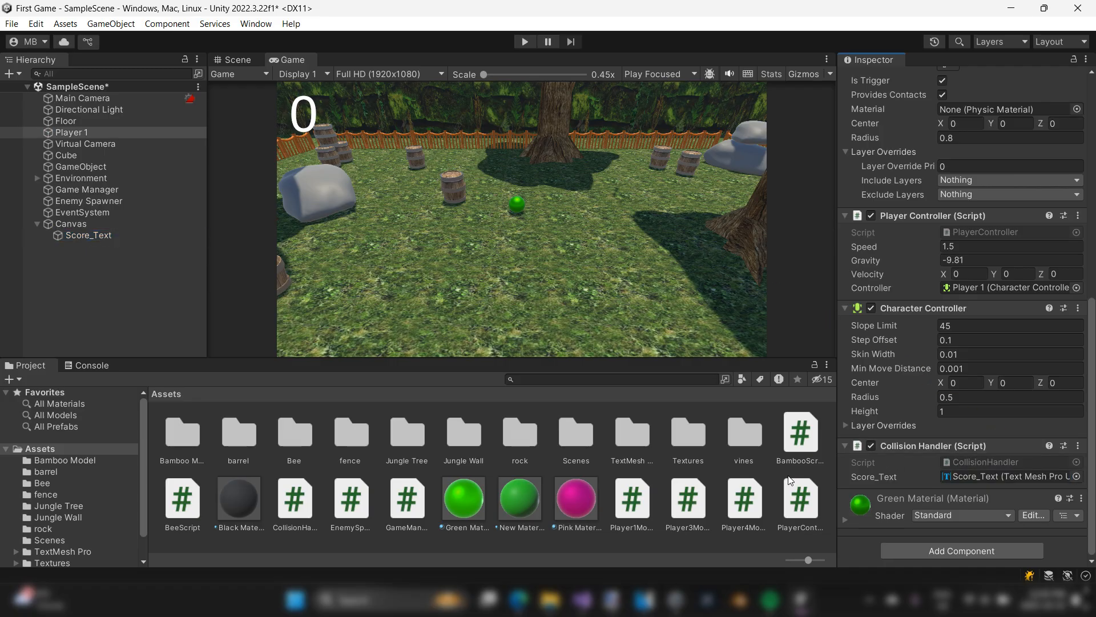
# - Run the game and steer the green player ball into a bamboo to test the score text update
pyautogui.click(525, 40)
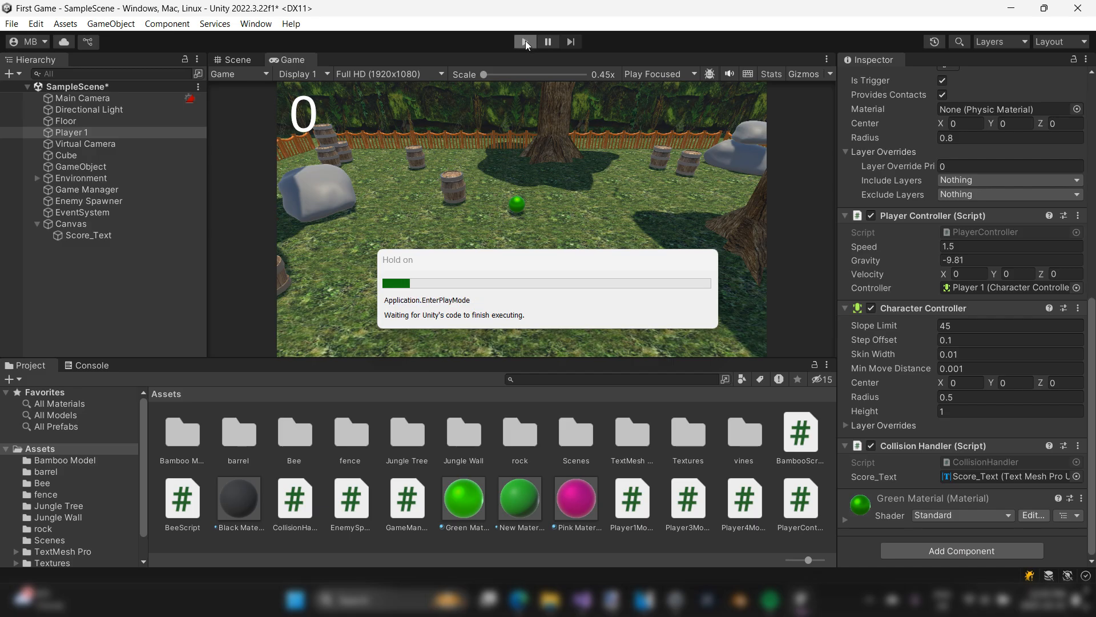
pyautogui.press('s')
pyautogui.press('a')
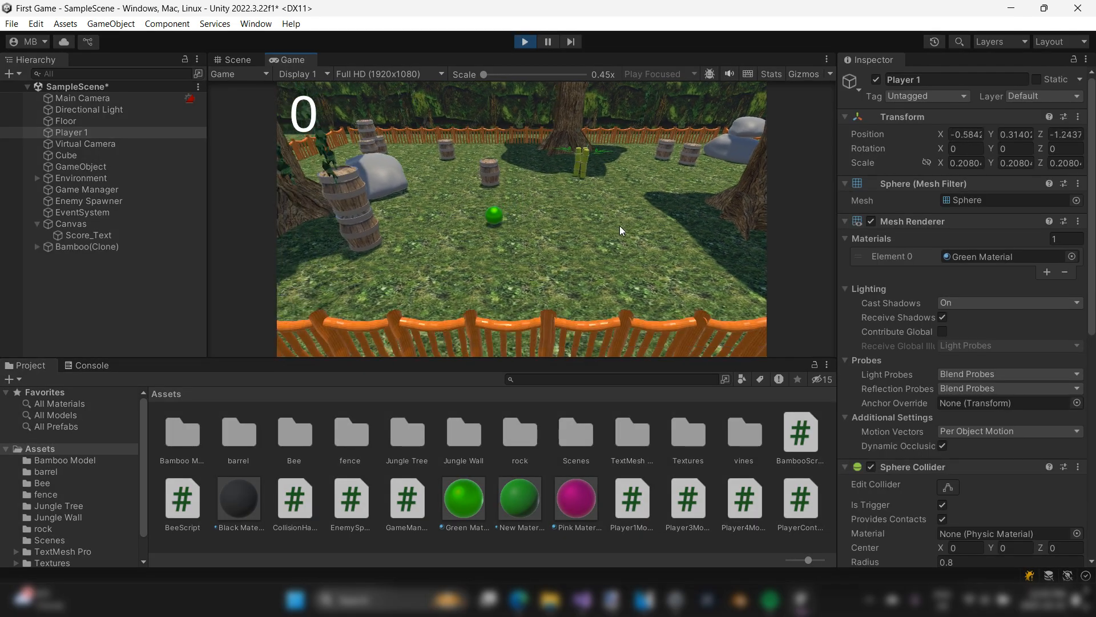
pyautogui.press('d')
pyautogui.press('w')
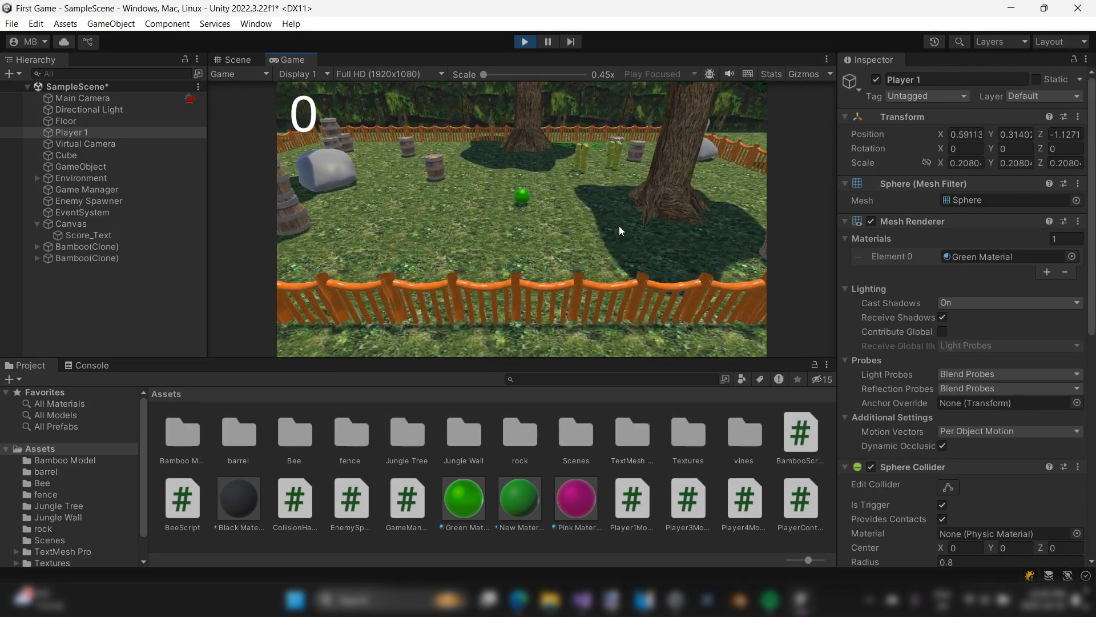
pyautogui.press('d')
pyautogui.press('a')
pyautogui.press('s')
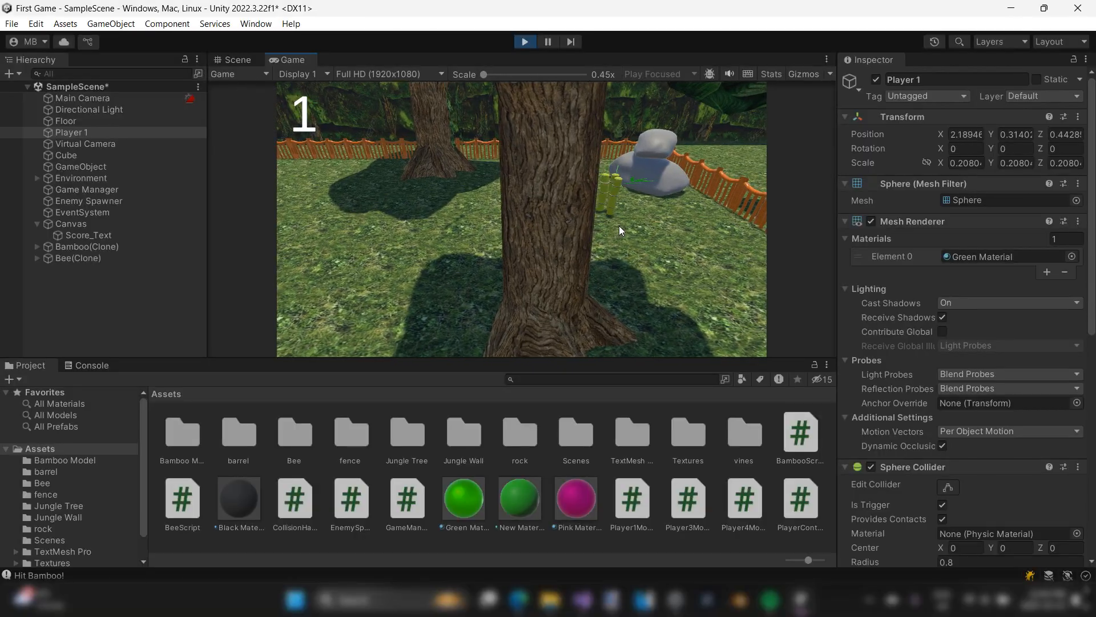
# - Keep steering the ball around the arena toward further bamboos and check how the score display responds
pyautogui.press('s')
pyautogui.press('a')
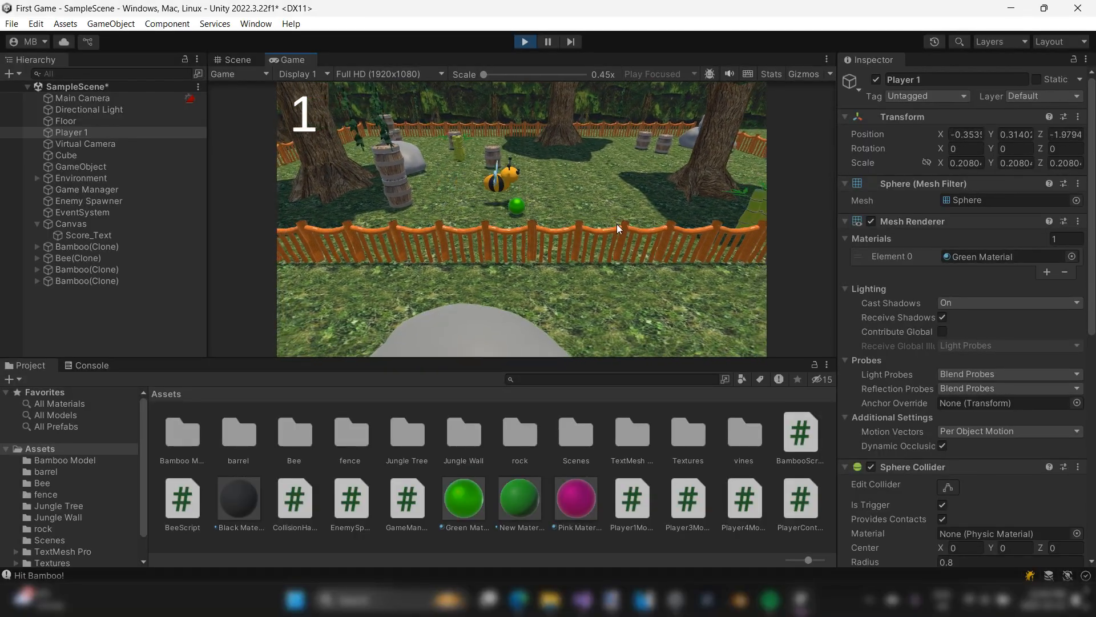
pyautogui.press('w')
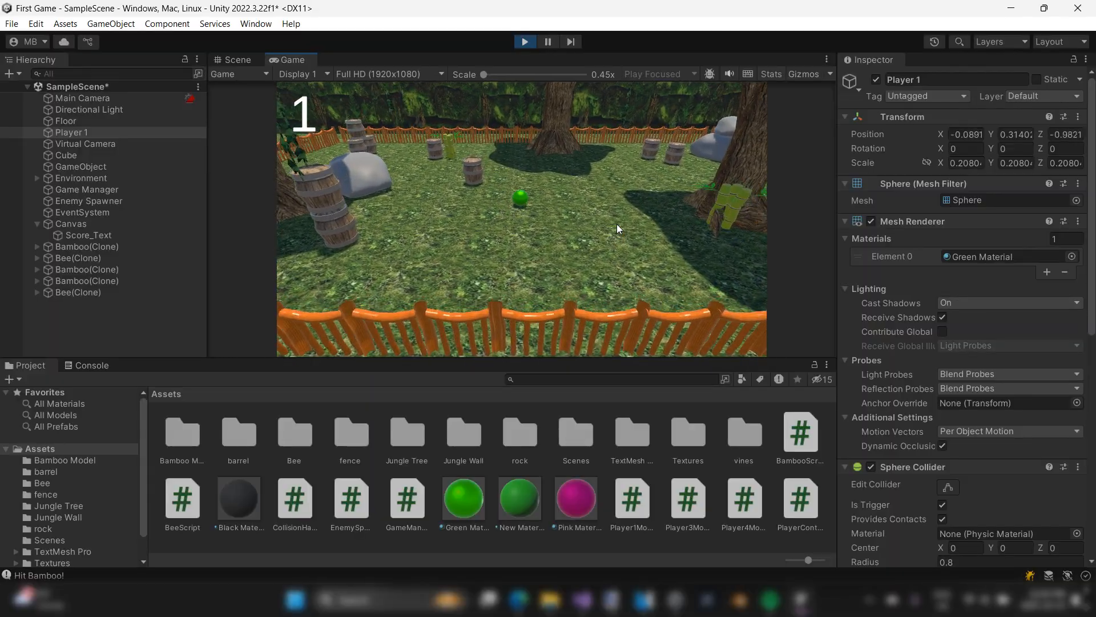
pyautogui.press('d')
pyautogui.press('s')
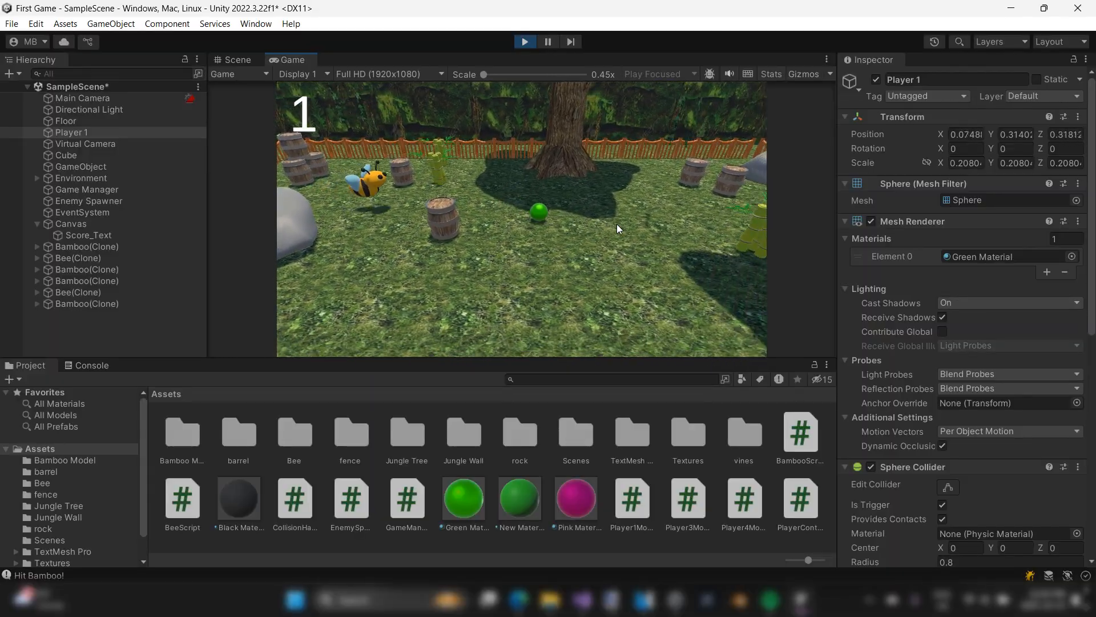
pyautogui.press('w')
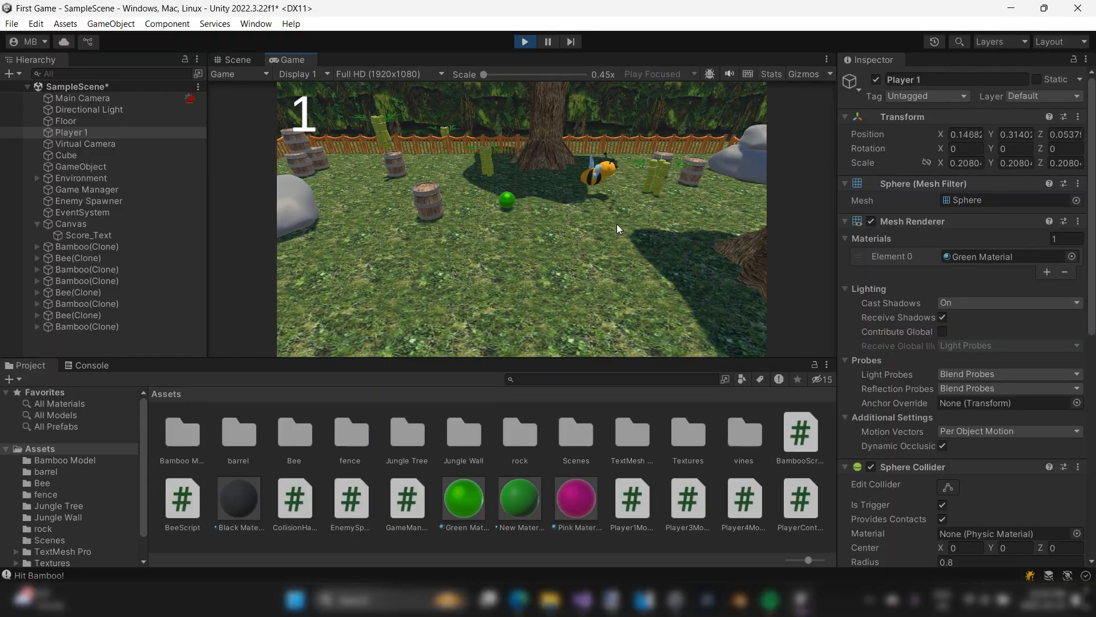
pyautogui.press('a')
pyautogui.press('s')
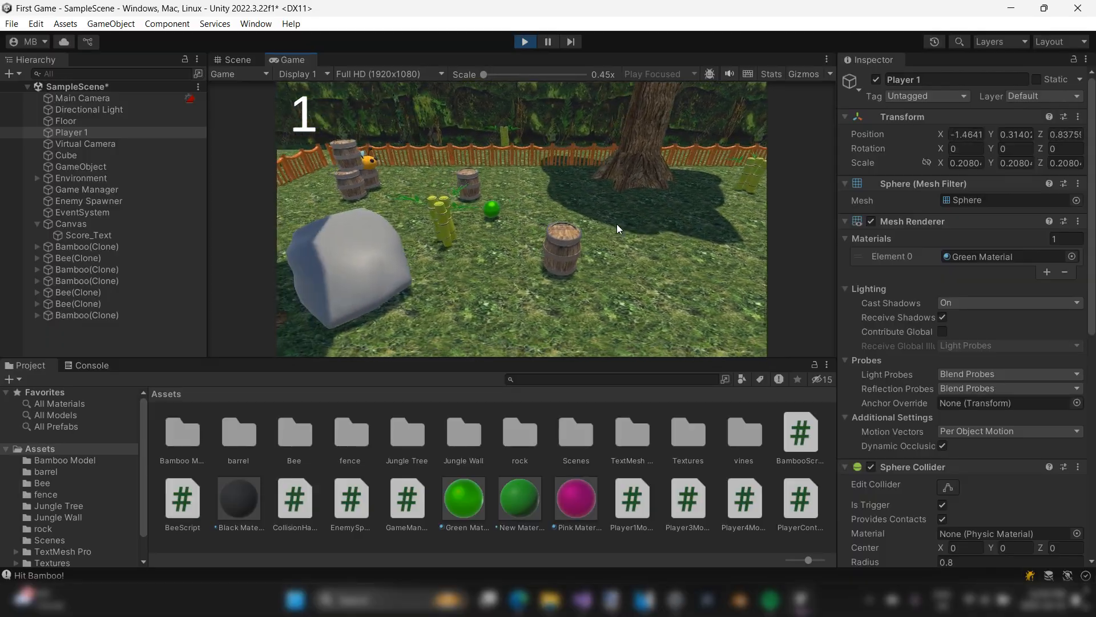
pyautogui.press('d')
pyautogui.press('d')
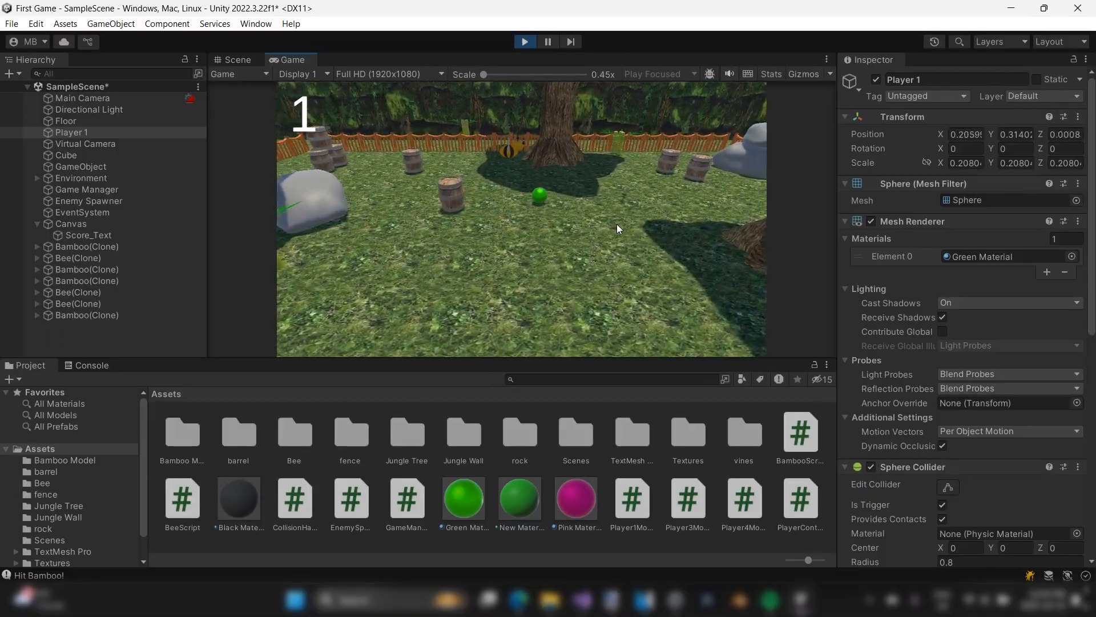
pyautogui.press('a')
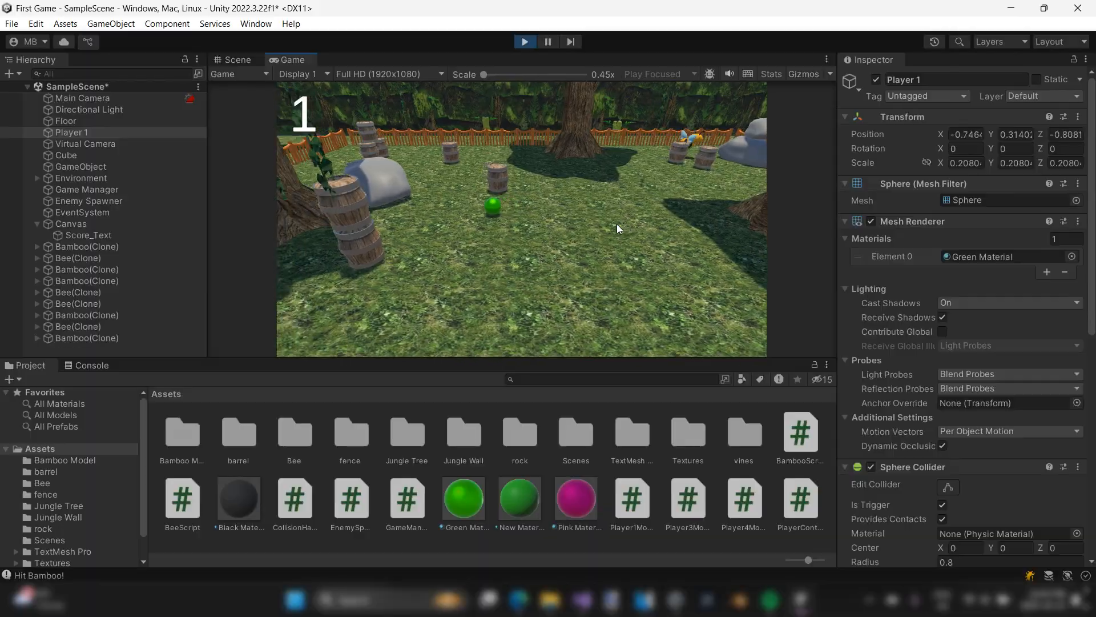
pyautogui.press('a')
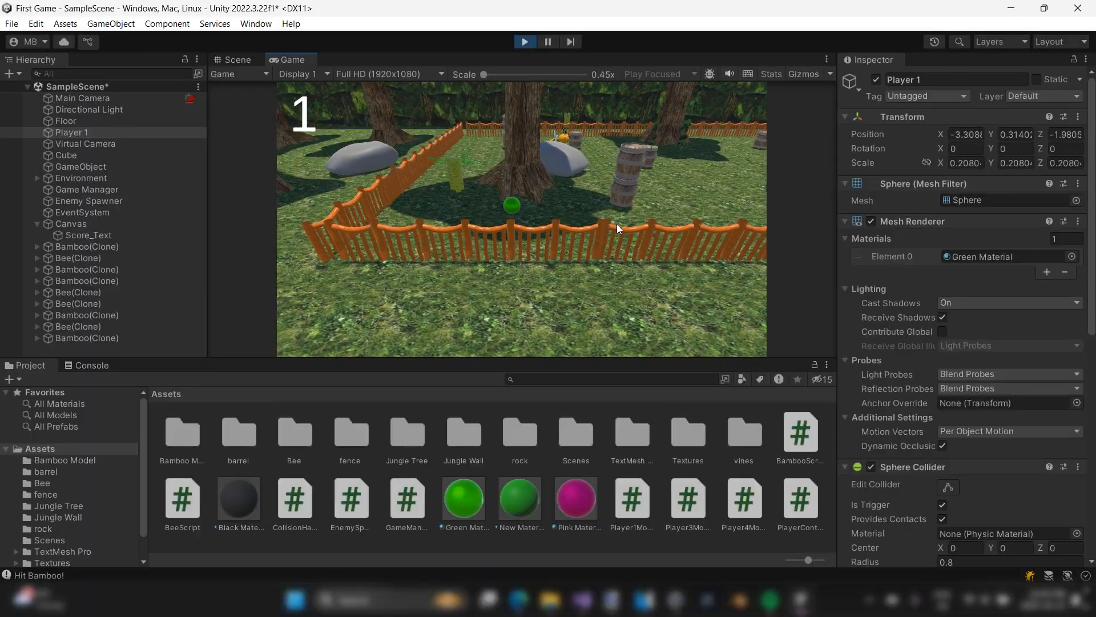